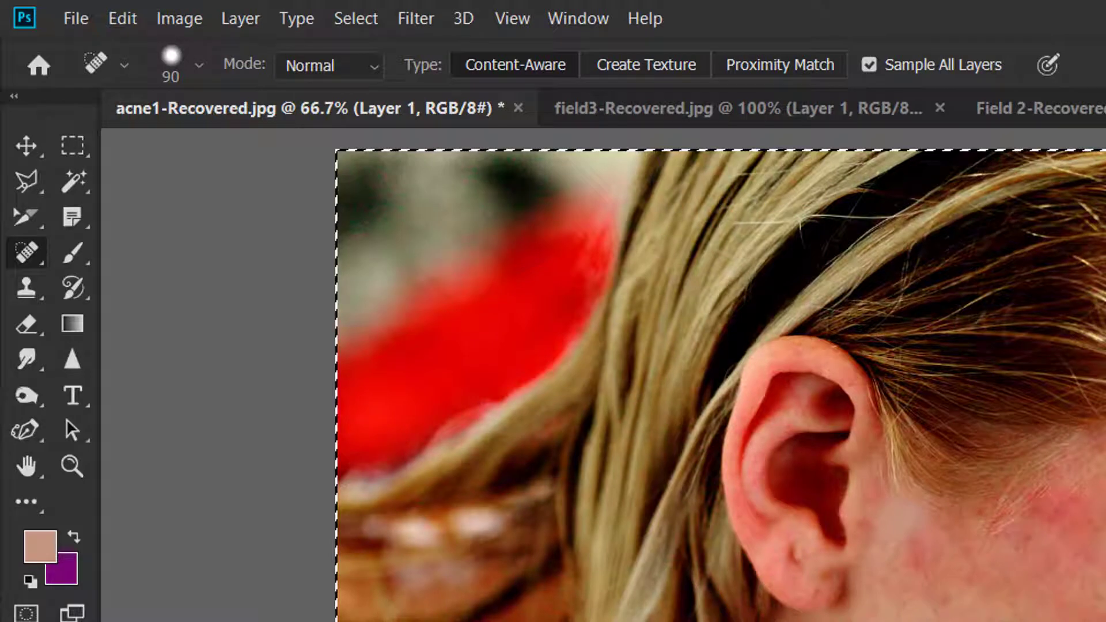
Undo the last edit and activate the Healing Brush Tool with a 70 px brush
{"action": "key", "text": "ctrl+z"}
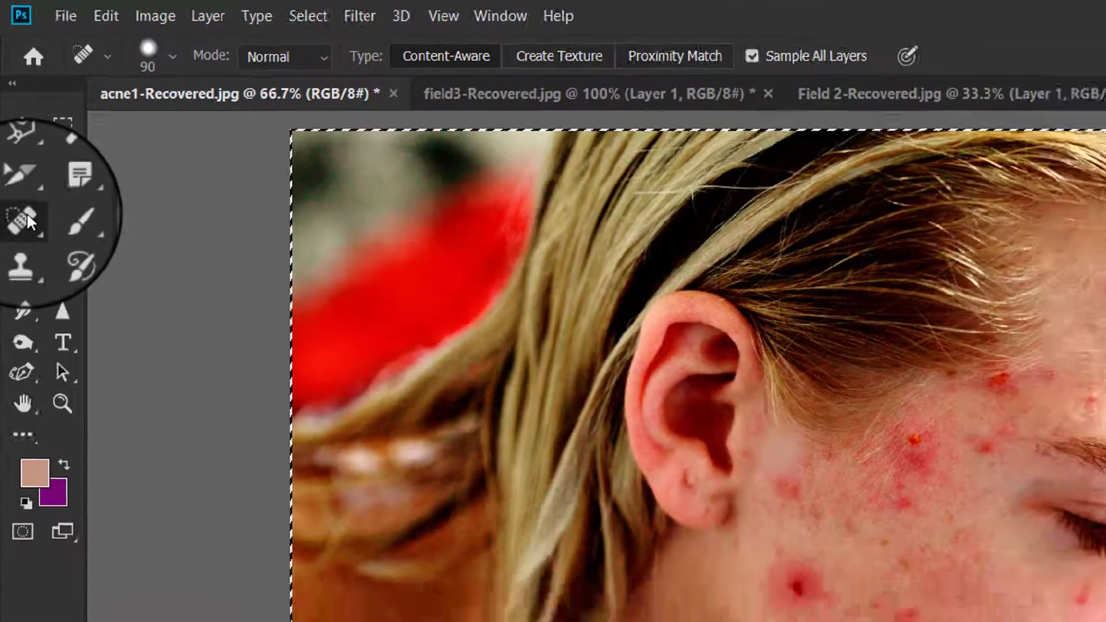
{"action": "right_click", "coordinate": [29, 254]}
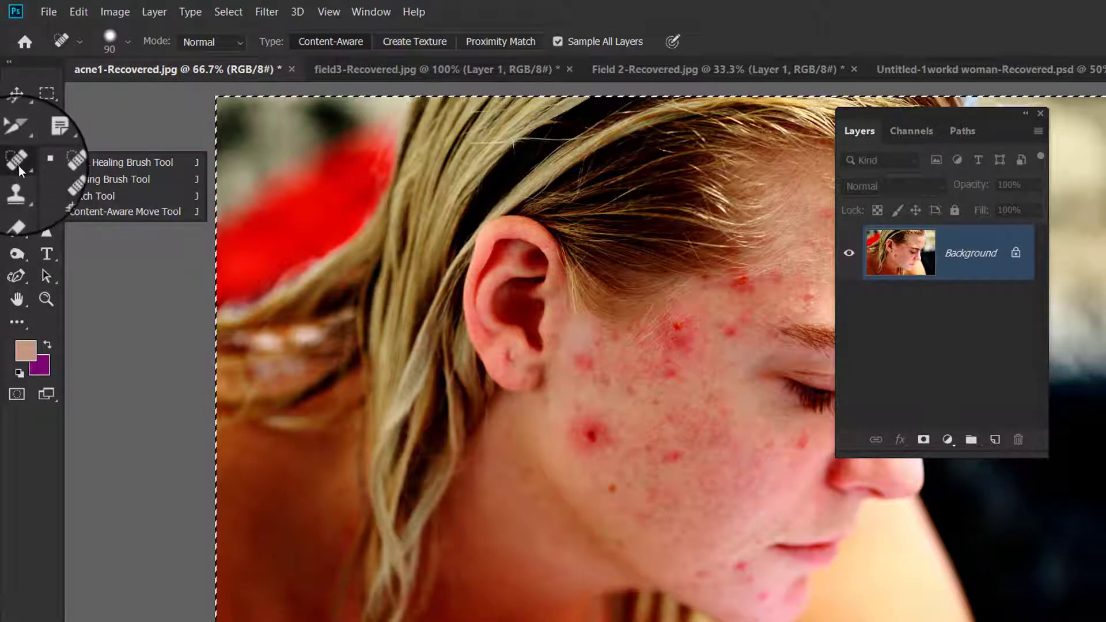
{"action": "left_click", "coordinate": [19, 165]}
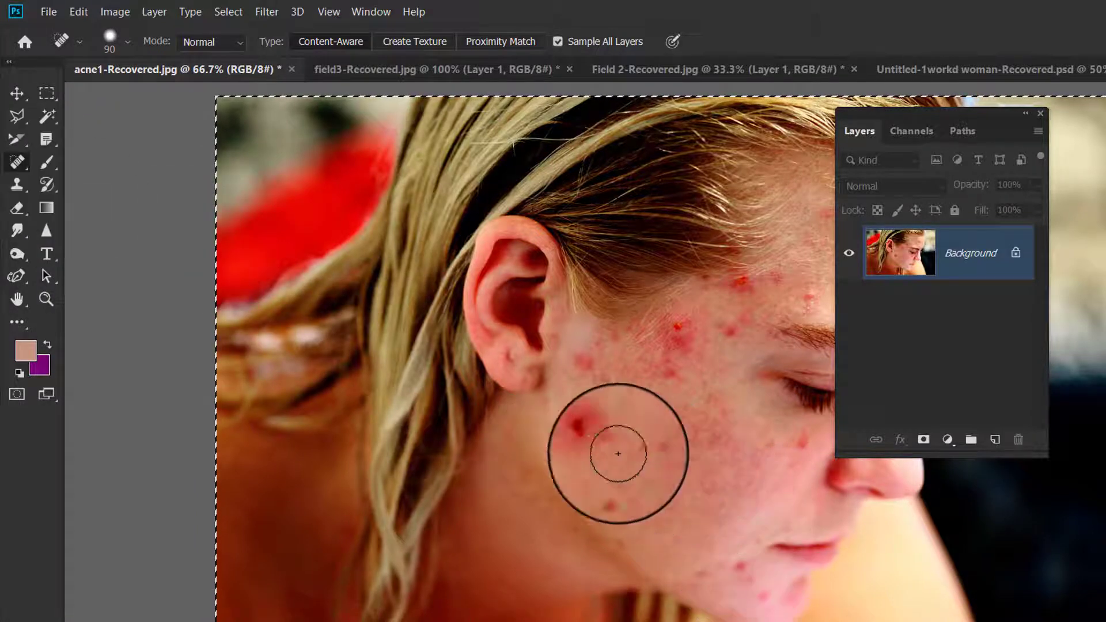
{"action": "right_click", "coordinate": [19, 163]}
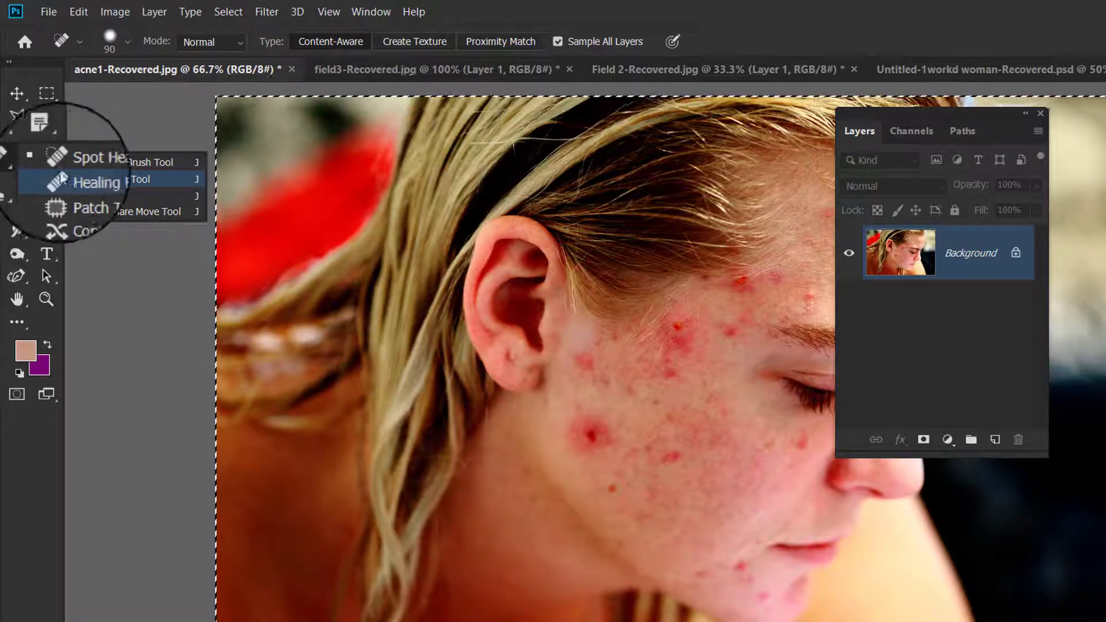
{"action": "left_click", "coordinate": [95, 182]}
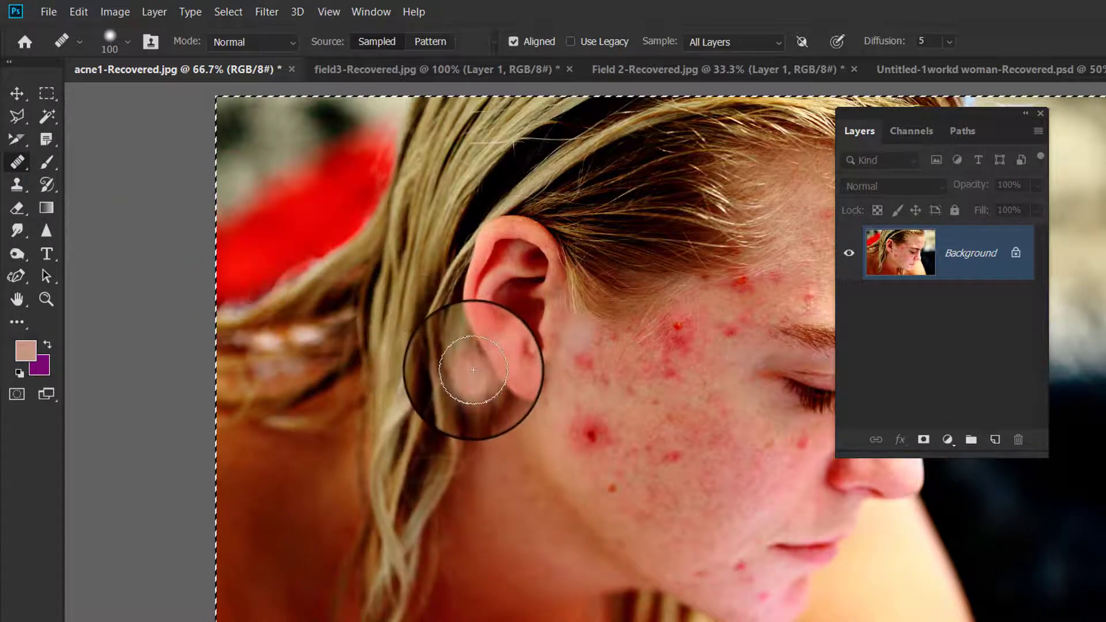
{"action": "key", "text": "bracketleft"}
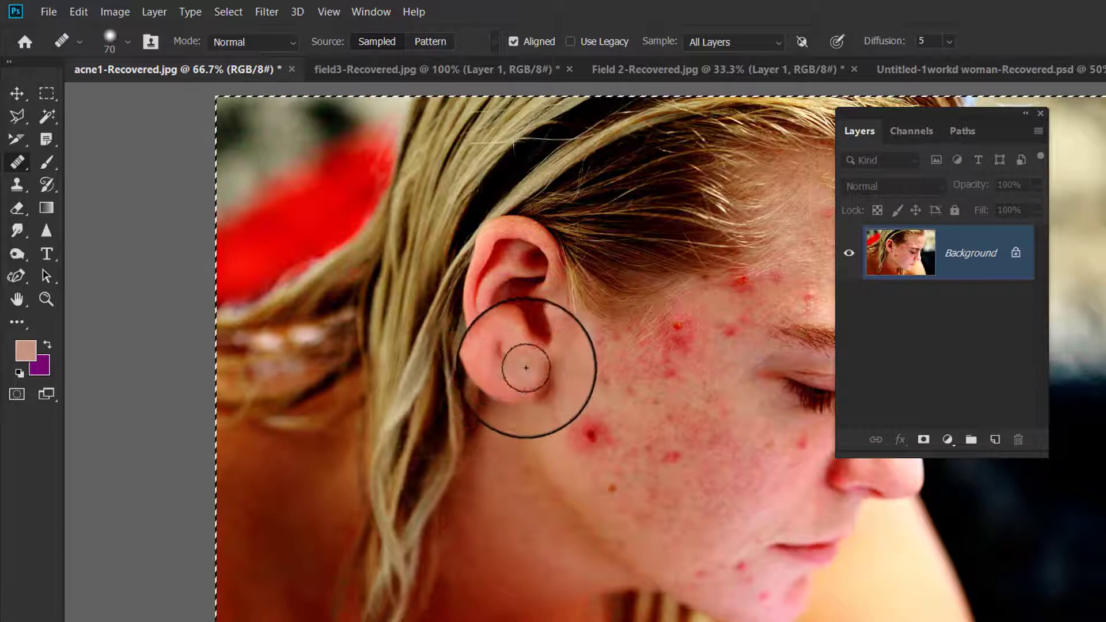
{"action": "right_click", "coordinate": [15, 167]}
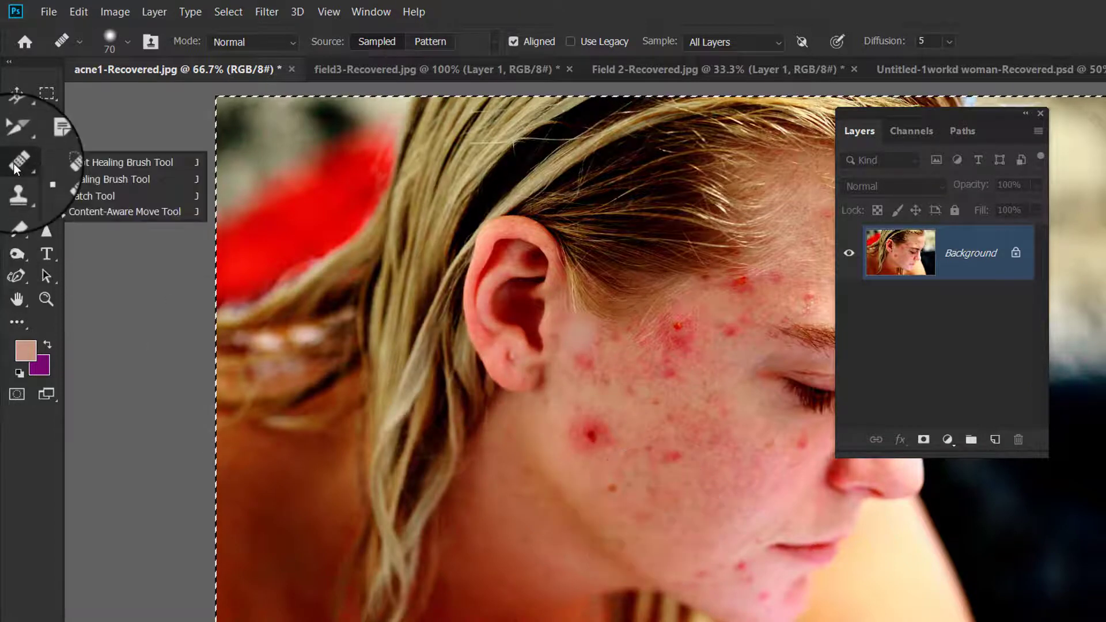
{"action": "left_click", "coordinate": [140, 177]}
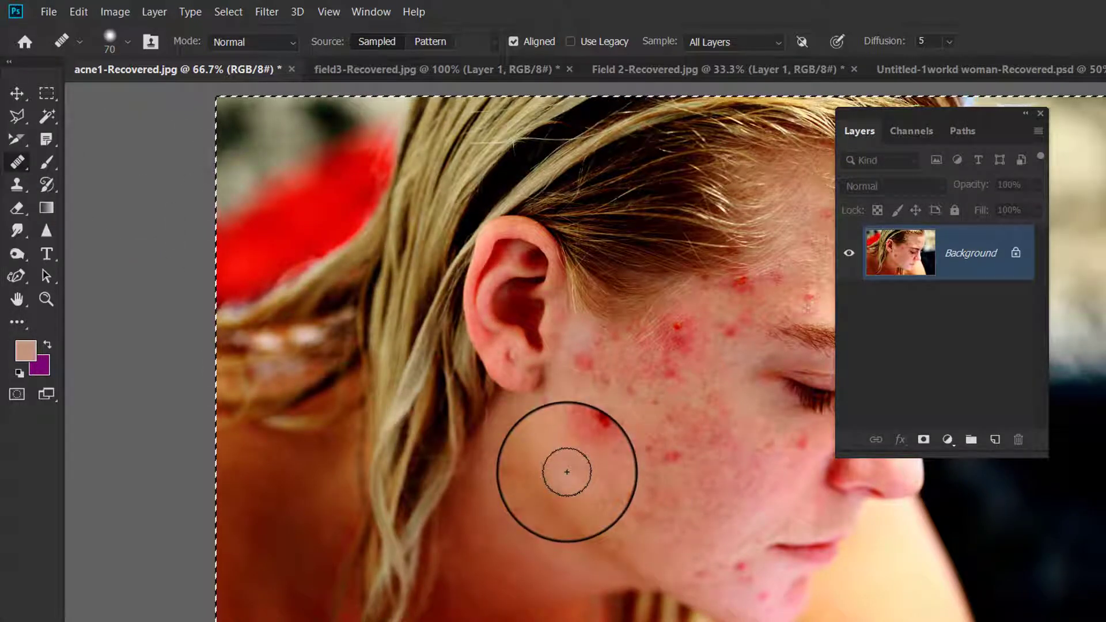
Add an empty layer above the Background and set the Healing Brush to sample All Layers
{"action": "left_click", "coordinate": [994, 440]}
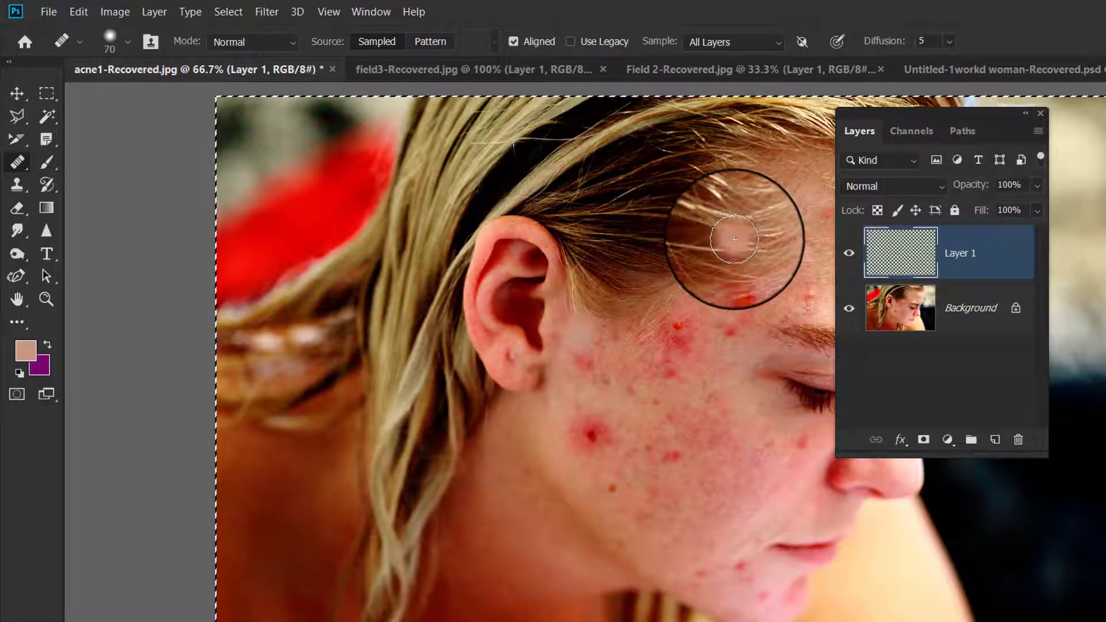
{"action": "left_click", "coordinate": [778, 44]}
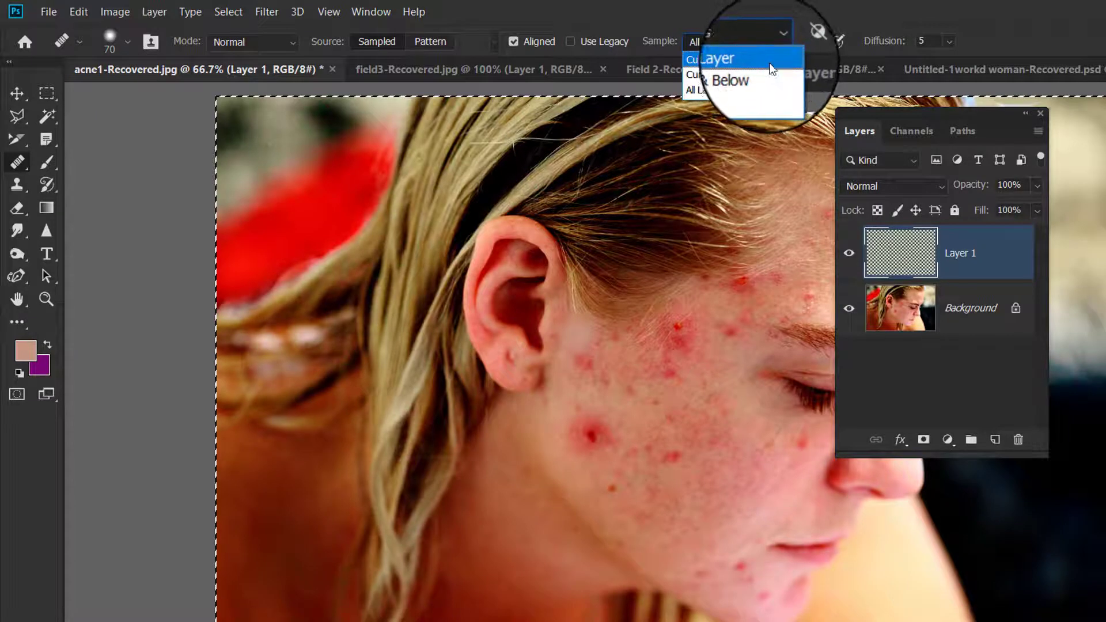
{"action": "left_click", "coordinate": [759, 90]}
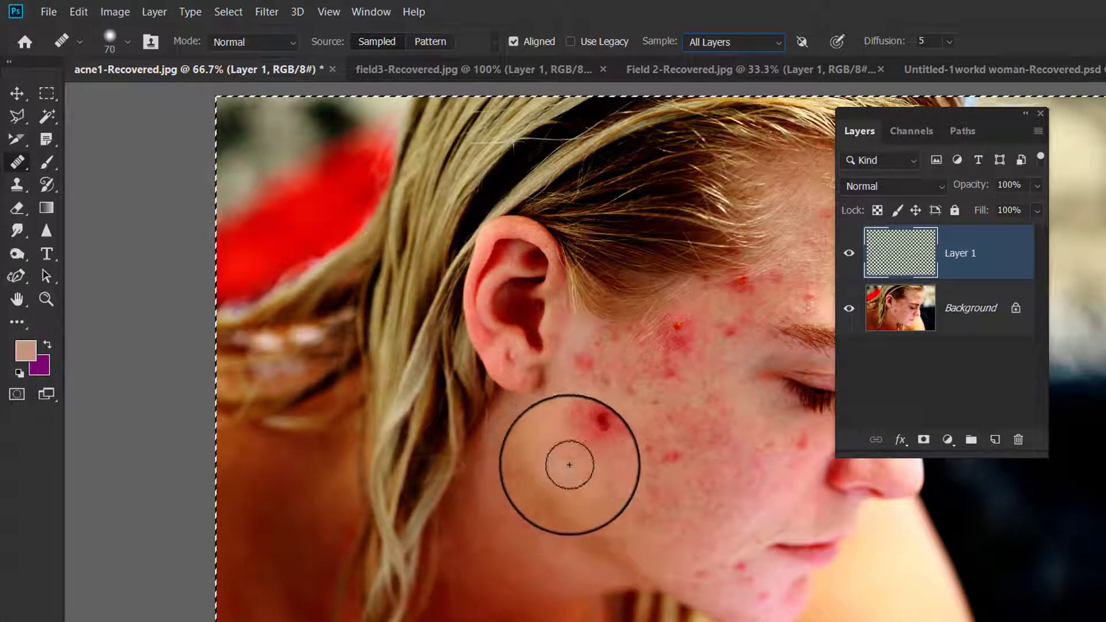
Reduce the Healing Brush to 45 px and heal the small brown mole on the lower cheek
{"action": "key", "text": "bracketleft"}
{"action": "key", "text": "bracketleft"}
{"action": "key", "text": "bracketleft"}
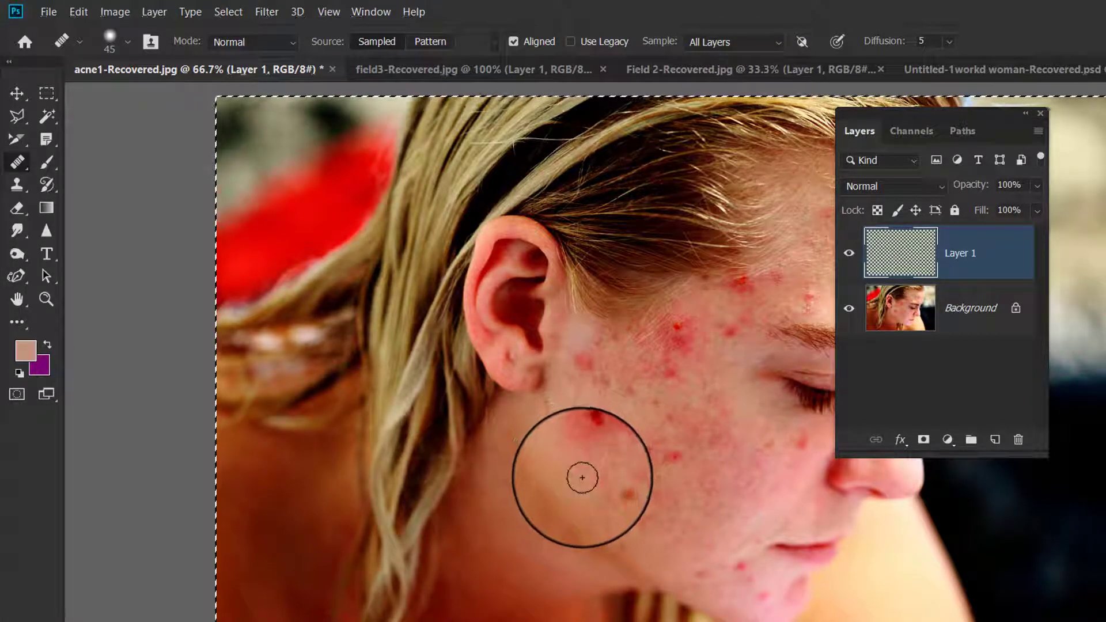
{"action": "left_click", "coordinate": [611, 488]}
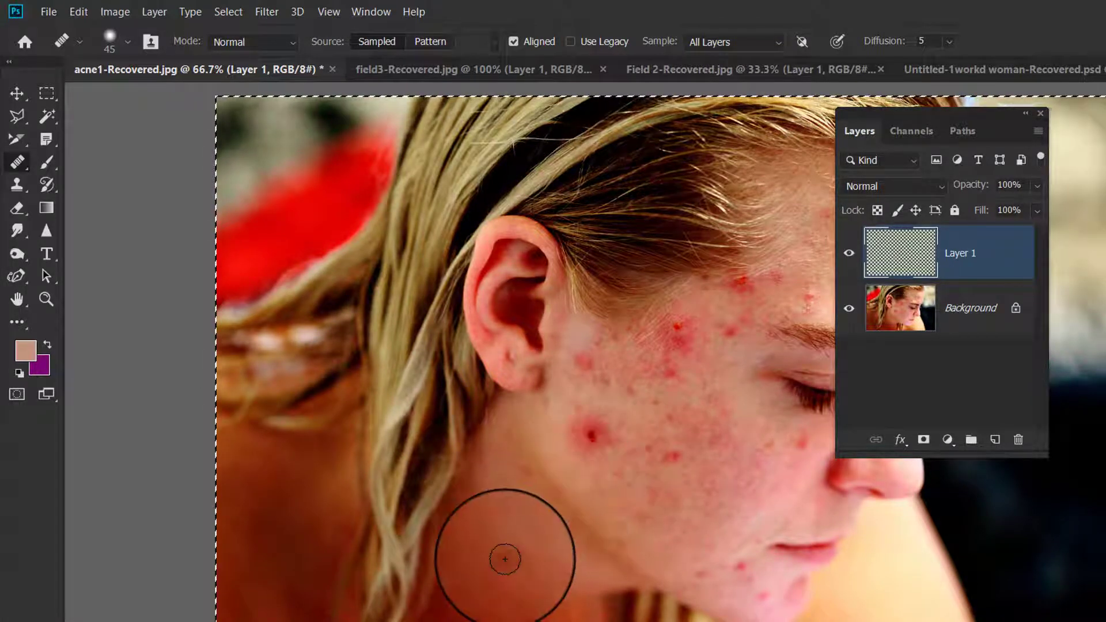
{"action": "left_click", "coordinate": [591, 437]}
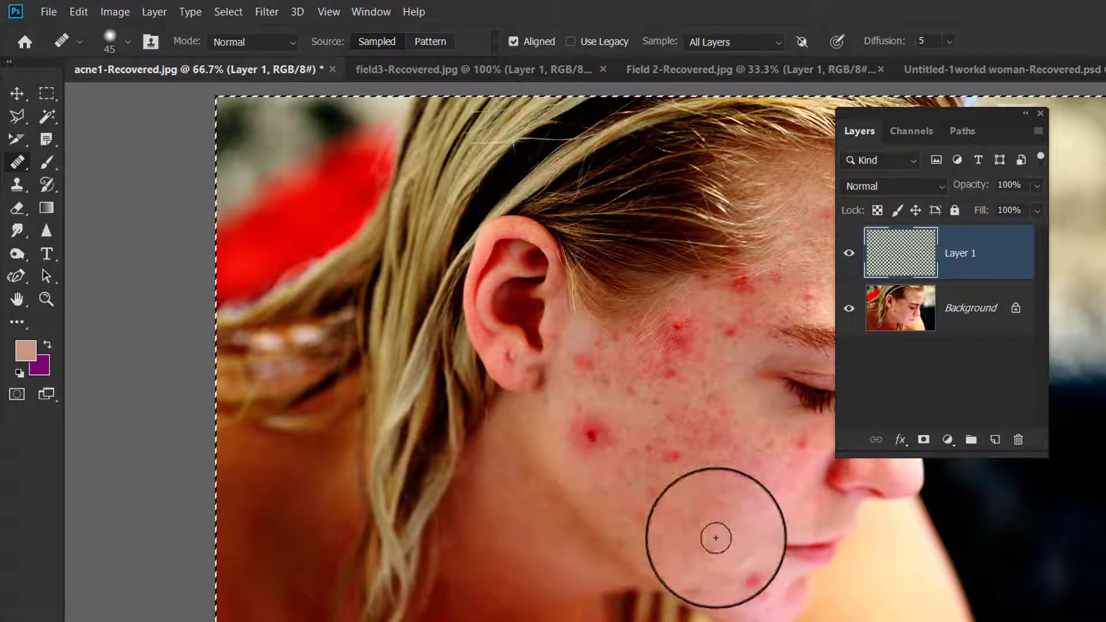
Heal the red spots on the jaw near the corner of the mouth with a 35 px brush, sampling clean skin nearby
{"action": "key", "text": "ctrl+plus"}
{"action": "key", "text": "ctrl+plus"}
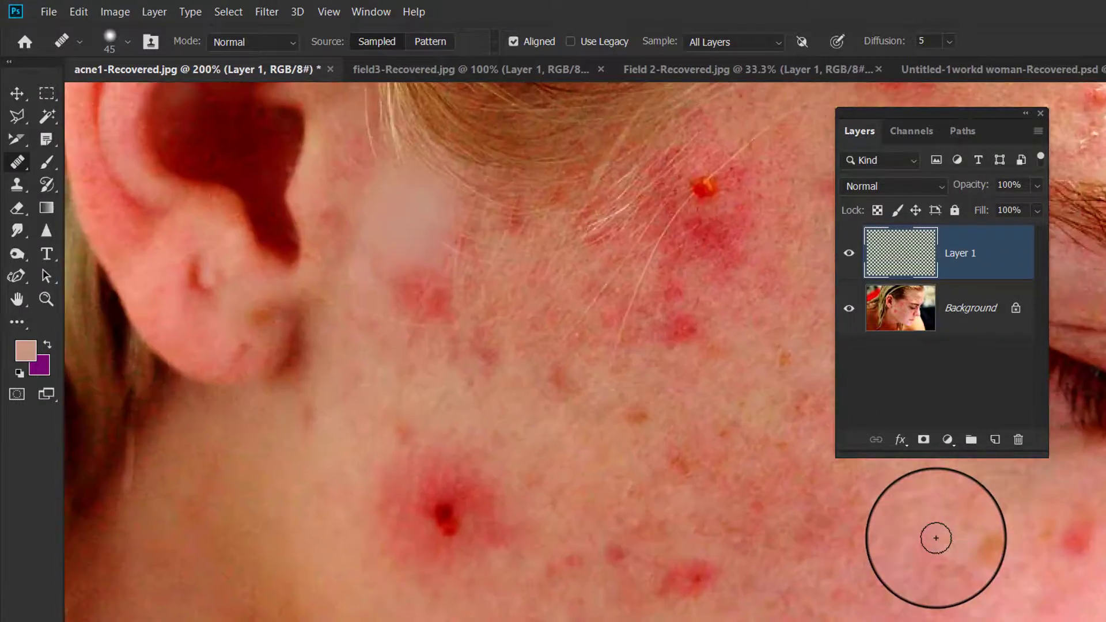
{"action": "key", "text": "space"}
{"action": "mouse_move", "coordinate": [537, 524]}
{"action": "left_mouse_down"}
{"action": "mouse_move", "coordinate": [471, 360]}
{"action": "mouse_move", "coordinate": [470, 319]}
{"action": "left_mouse_up"}
{"action": "key", "text": "bracketleft"}
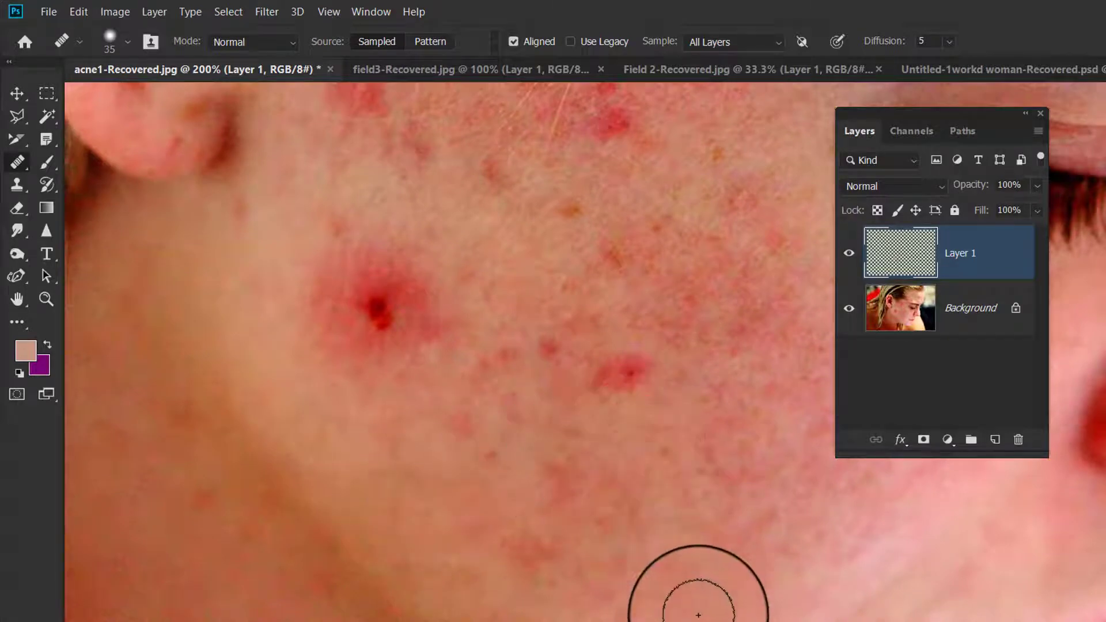
{"action": "left_click", "coordinate": [722, 610], "text": "alt"}
{"action": "left_click", "coordinate": [727, 561]}
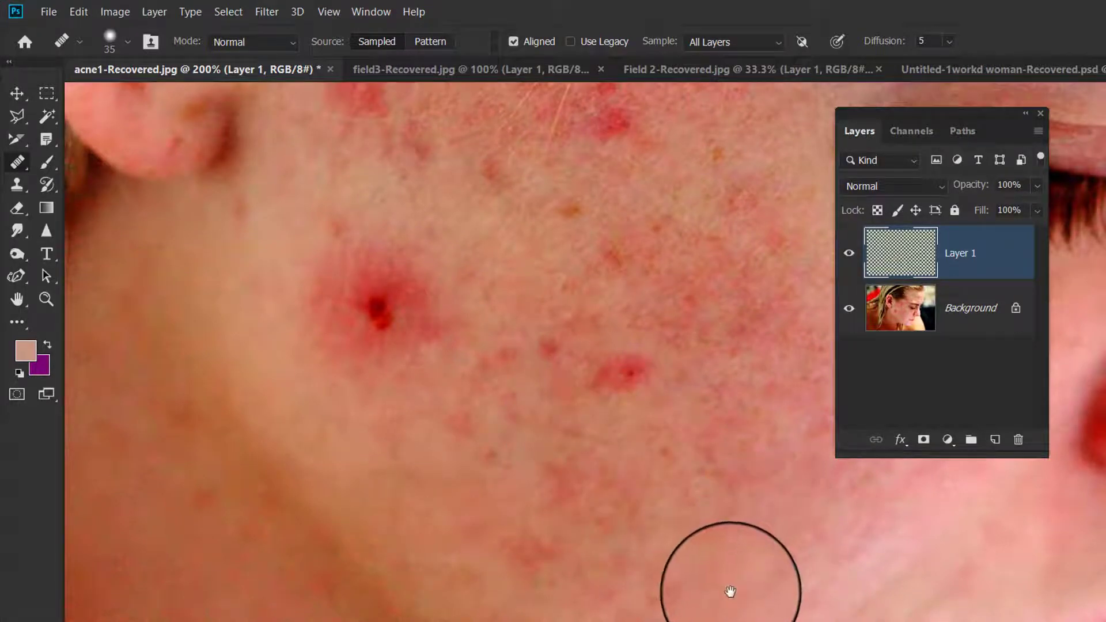
{"action": "left_click_drag", "start_coordinate": [731, 592], "coordinate": [632, 400]}
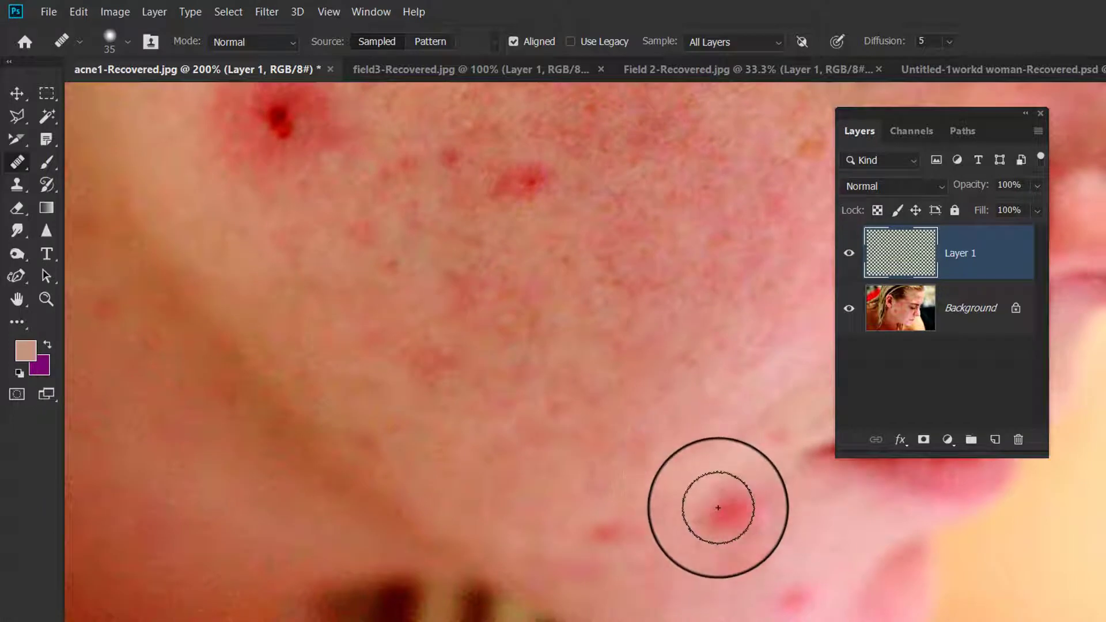
{"action": "left_click", "coordinate": [731, 518]}
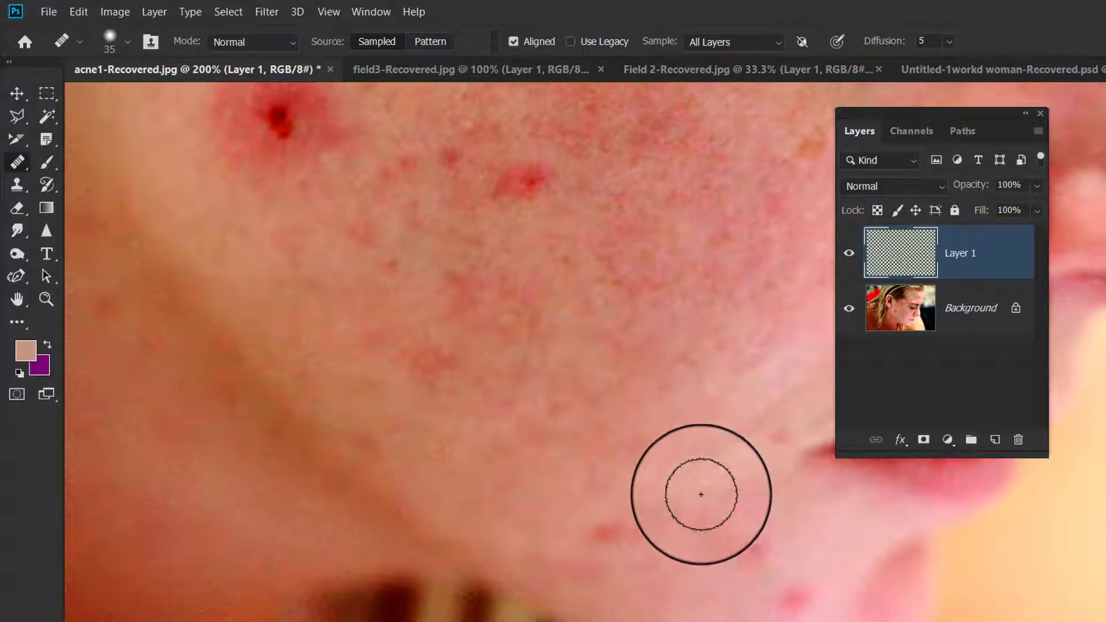
{"action": "left_click", "coordinate": [604, 530]}
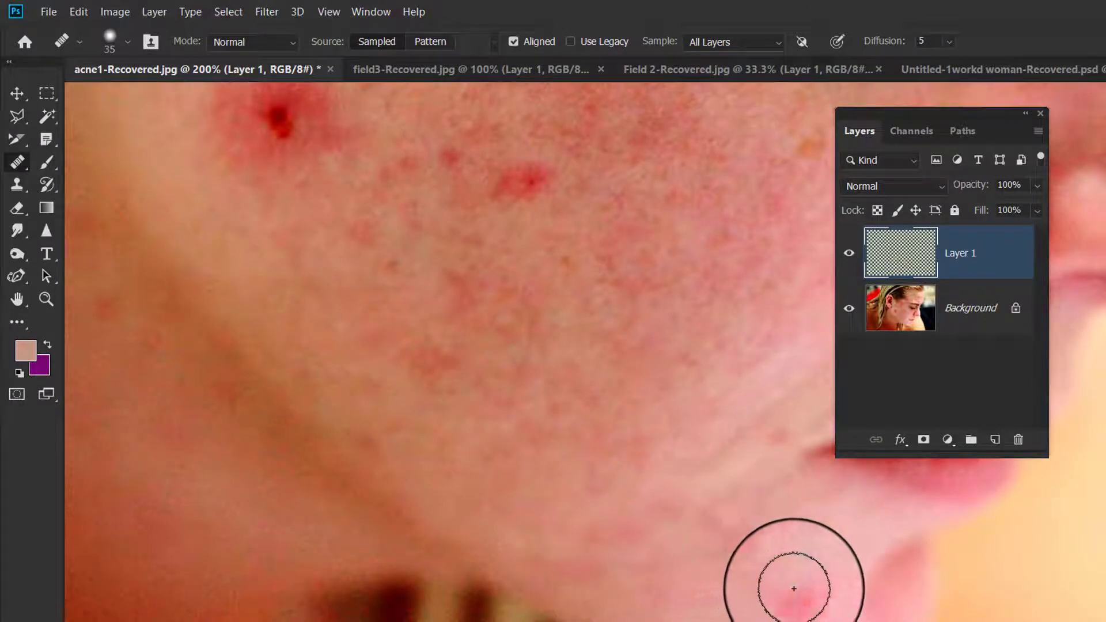
Try smaller and larger Healing Brush sizes, ending with a 40 px brush
{"action": "key", "text": "["}
{"action": "key", "text": "["}
{"action": "key", "text": "["}
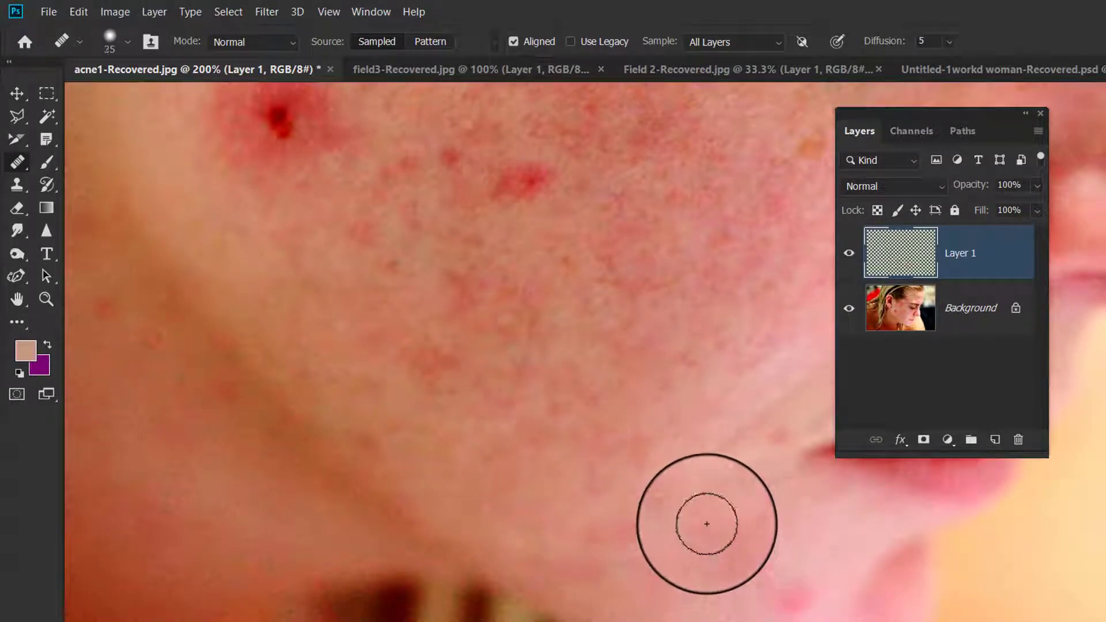
{"action": "key", "text": "]"}
{"action": "key", "text": "]"}
{"action": "key", "text": "]"}
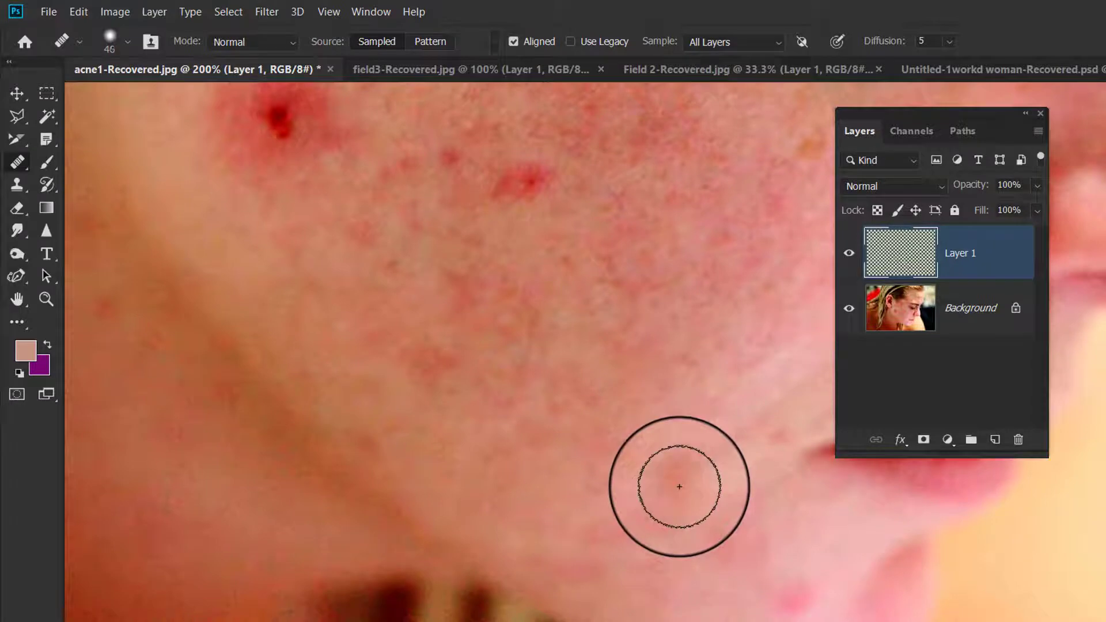
{"action": "key", "text": "shift+]"}
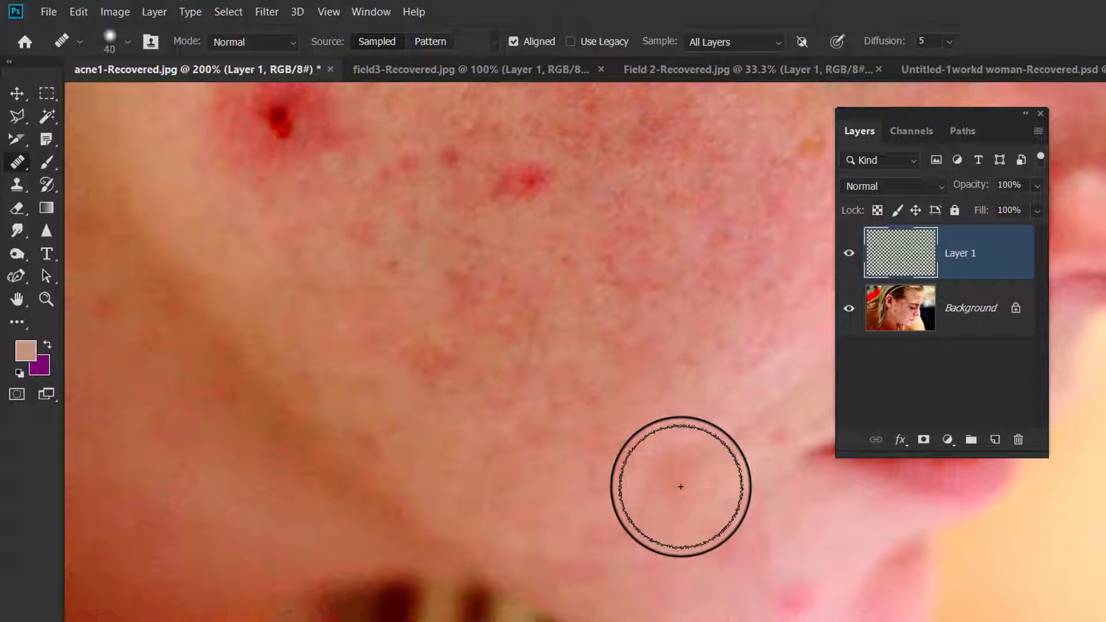
Sample clean skin on the lower cheek and heal the small red spots beside the large pimple
{"action": "left_click_drag", "start_coordinate": [577, 406], "coordinate": [644, 572]}
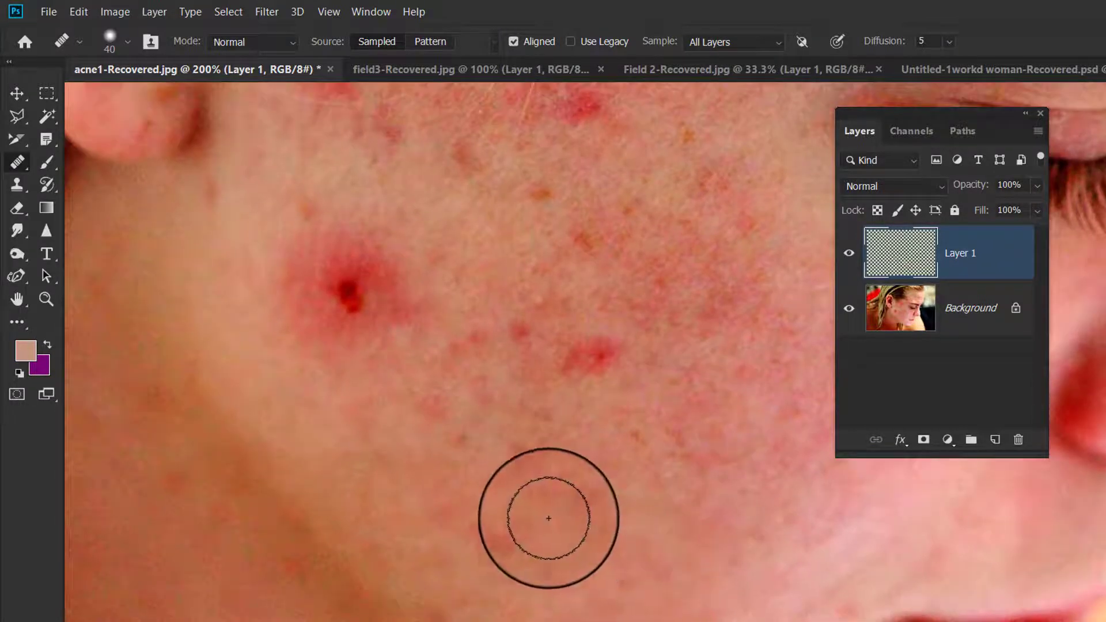
{"action": "left_click", "coordinate": [476, 476], "text": "alt"}
{"action": "left_click", "coordinate": [444, 420]}
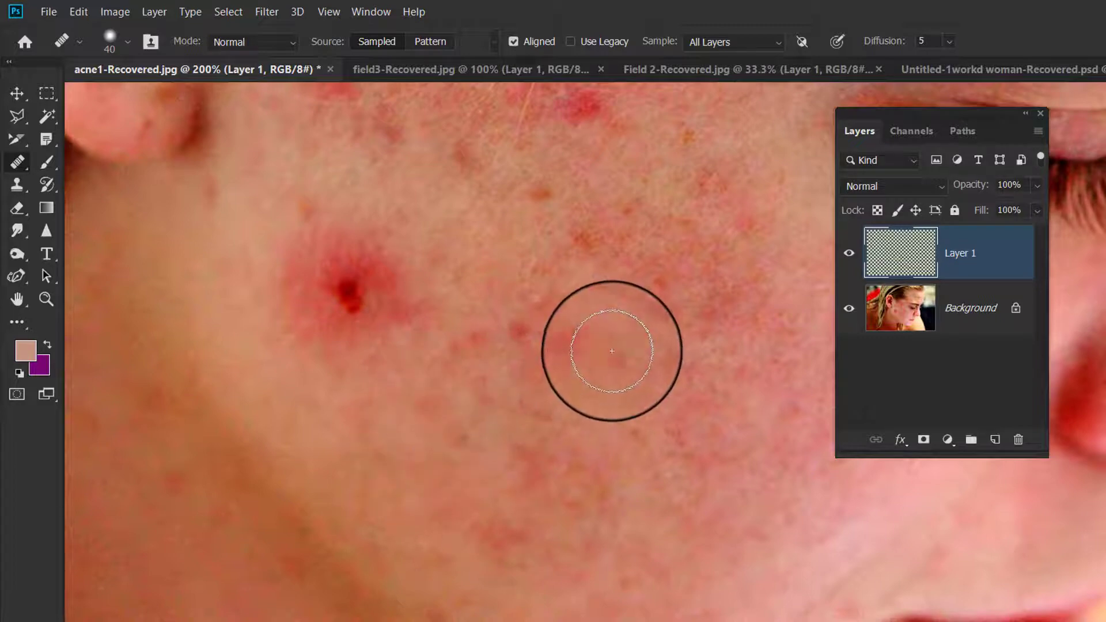
{"action": "left_click", "coordinate": [369, 485], "text": "alt"}
{"action": "left_click", "coordinate": [513, 333]}
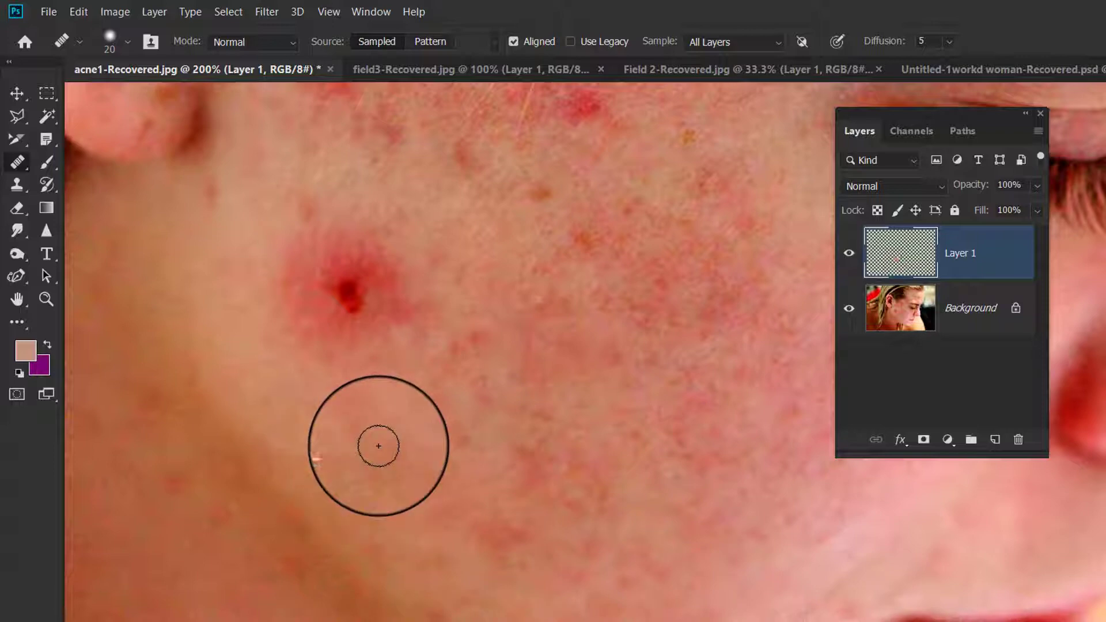
Turn off Aligned sampling and dab the skin around the large cheek pimple from one sampled point with a 20 px brush
{"action": "double_click", "coordinate": [528, 15]}
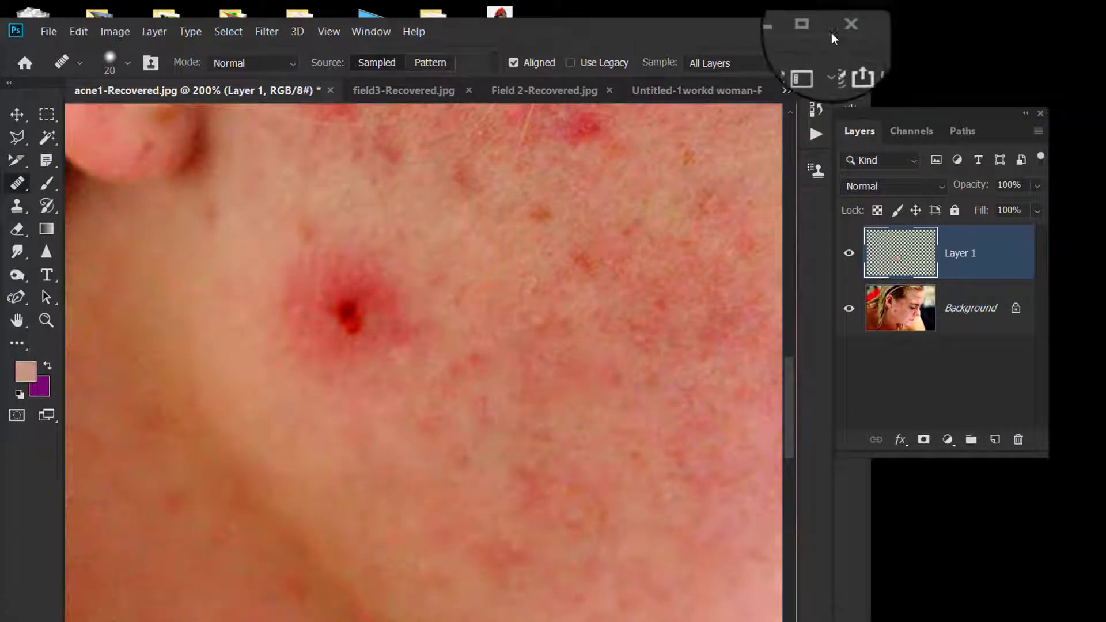
{"action": "left_click", "coordinate": [804, 24]}
{"action": "left_click", "coordinate": [514, 42]}
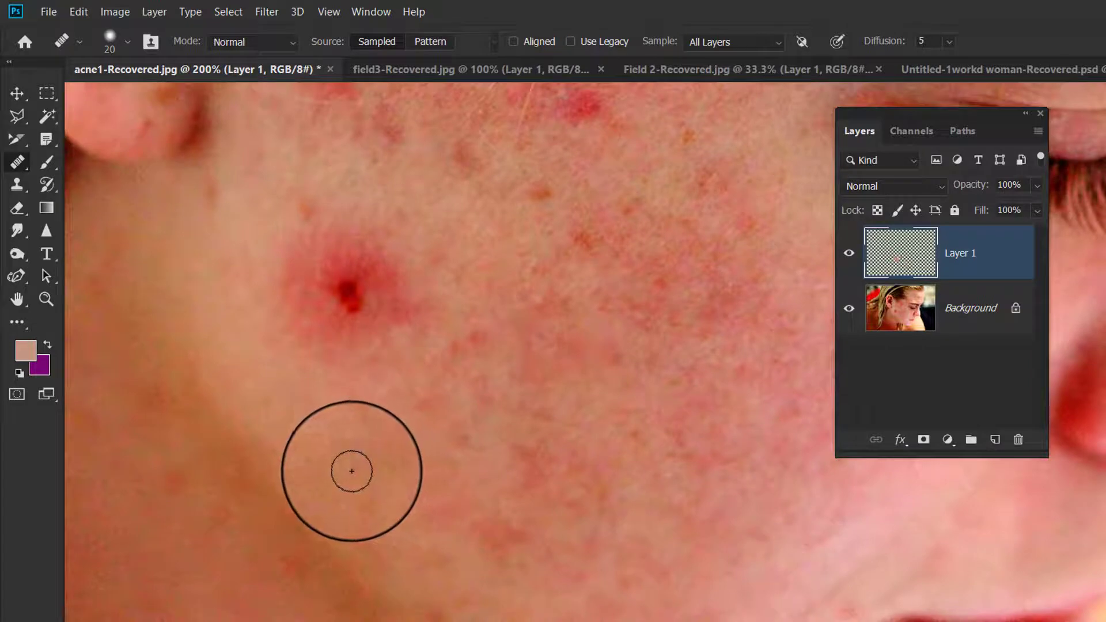
{"action": "left_click", "coordinate": [351, 471], "text": "alt"}
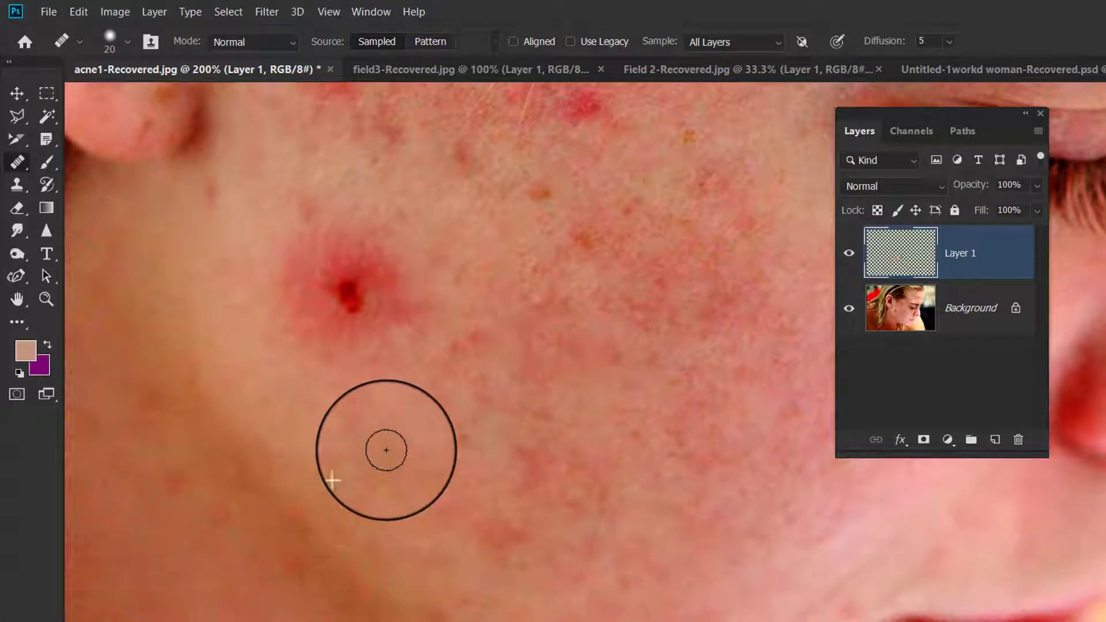
{"action": "left_click", "coordinate": [368, 387]}
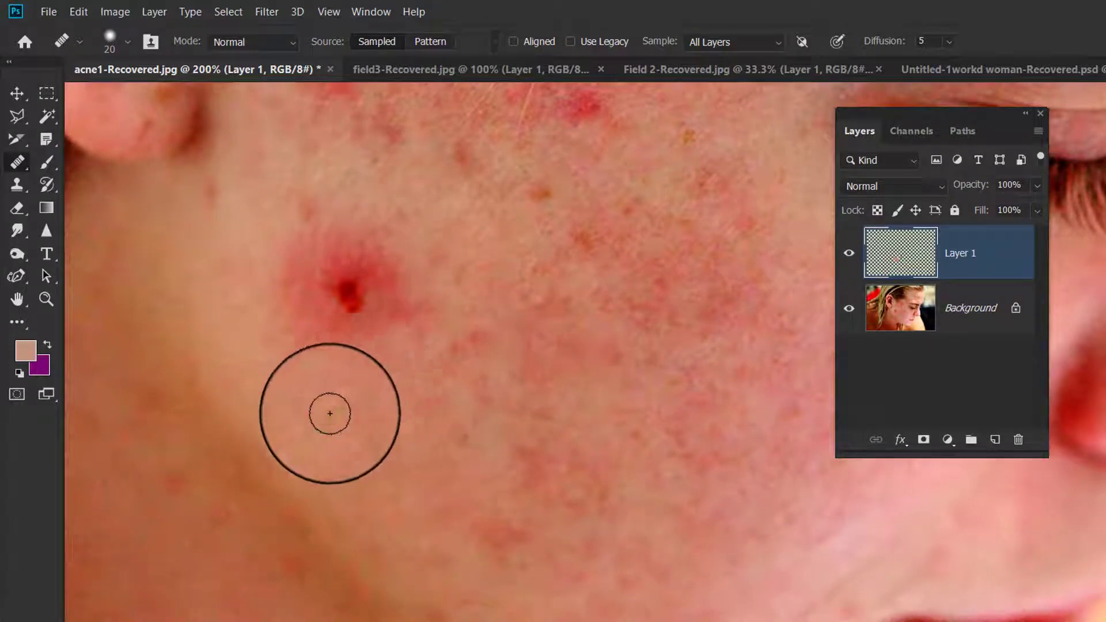
{"action": "left_click", "coordinate": [278, 337]}
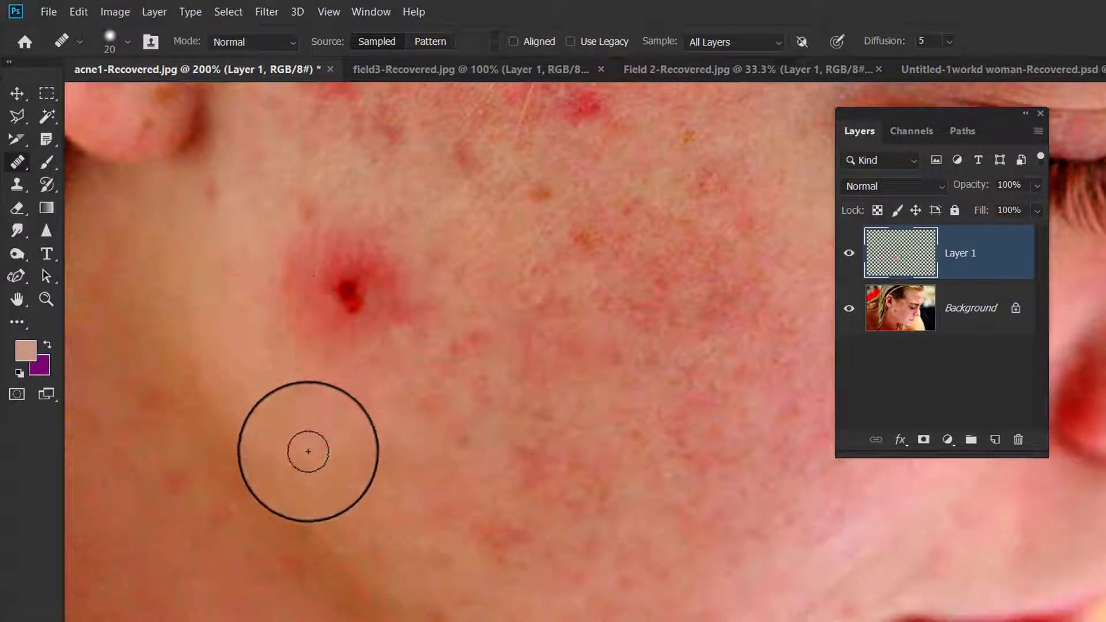
{"action": "left_click", "coordinate": [338, 506]}
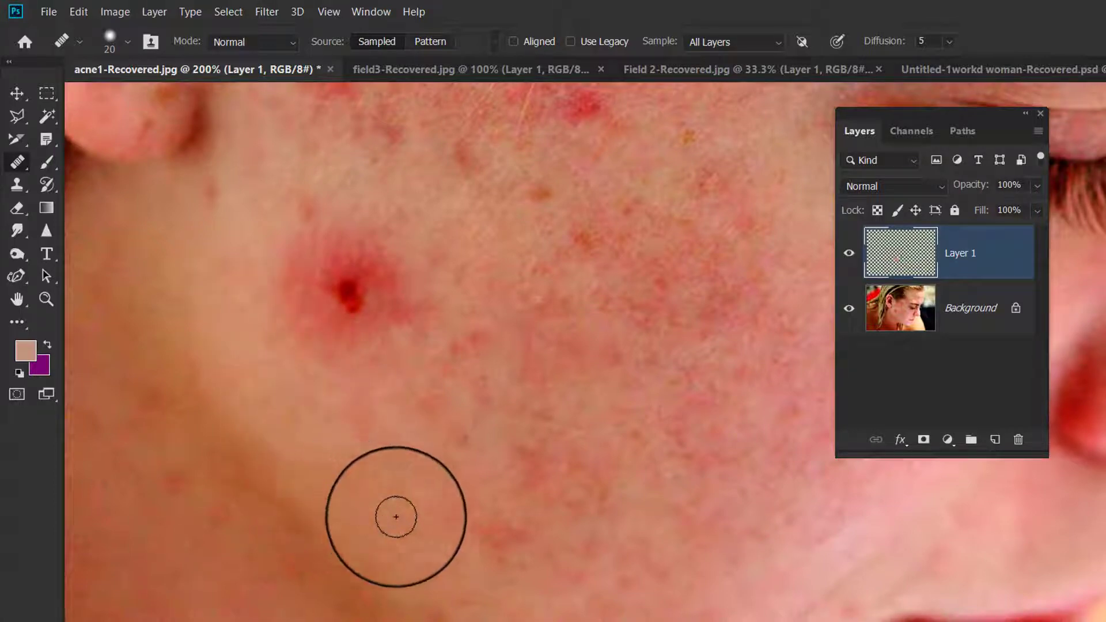
Turn Aligned sampling back on and heal the large red cheek pimple from nearby clean skin, enlarging the brush to 45 px
{"action": "left_click", "coordinate": [515, 42]}
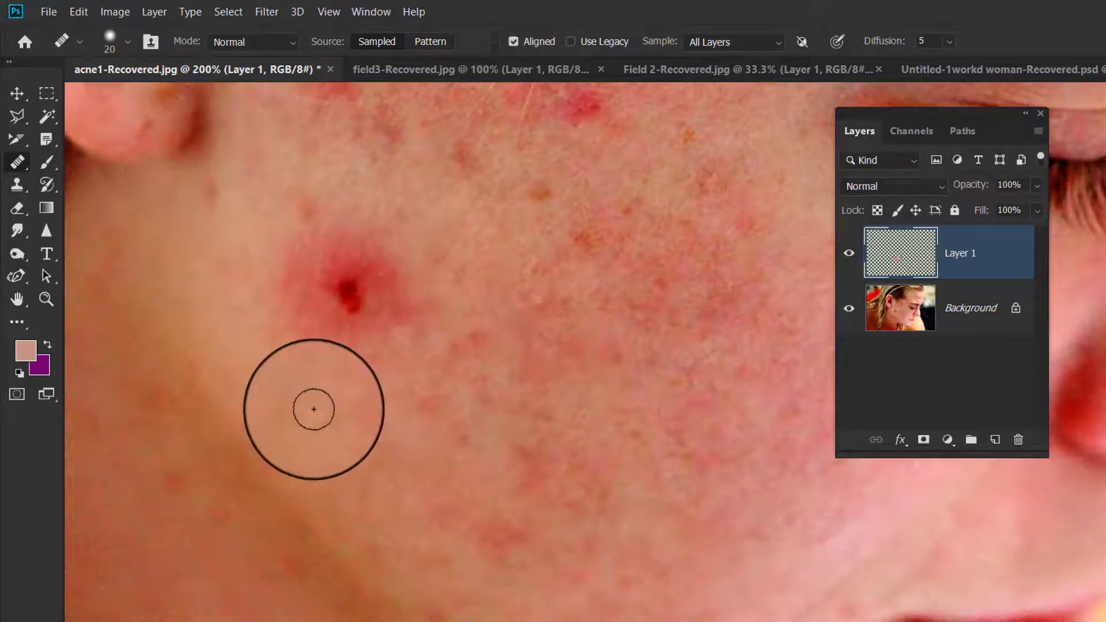
{"action": "left_click", "coordinate": [320, 402], "text": "alt"}
{"action": "mouse_move", "coordinate": [330, 349]}
{"action": "left_mouse_down"}
{"action": "mouse_move", "coordinate": [372, 314]}
{"action": "mouse_move", "coordinate": [373, 299]}
{"action": "mouse_move", "coordinate": [339, 290]}
{"action": "mouse_move", "coordinate": [345, 354]}
{"action": "mouse_move", "coordinate": [405, 313]}
{"action": "mouse_move", "coordinate": [300, 322]}
{"action": "left_mouse_up"}
{"action": "left_click", "coordinate": [373, 491], "text": "alt"}
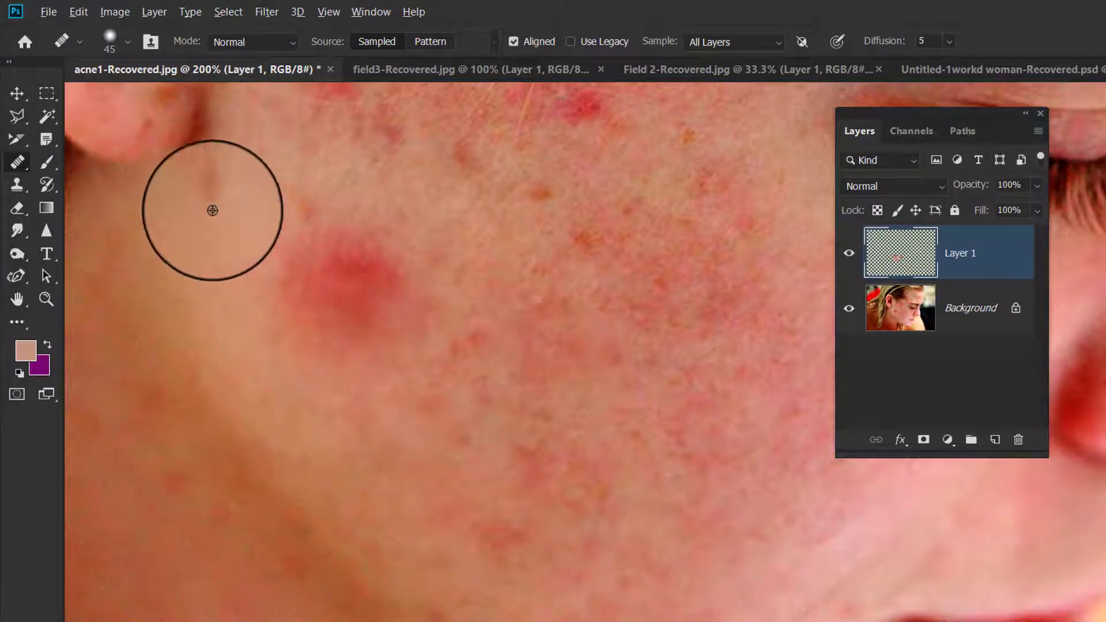
{"action": "left_click", "coordinate": [212, 209], "text": "alt"}
{"action": "mouse_move", "coordinate": [333, 257]}
{"action": "left_mouse_down"}
{"action": "mouse_move", "coordinate": [368, 280]}
{"action": "mouse_move", "coordinate": [323, 331]}
{"action": "left_mouse_up"}
{"action": "scroll", "coordinate": [299, 460], "scroll_direction": "up", "scroll_amount": 5}
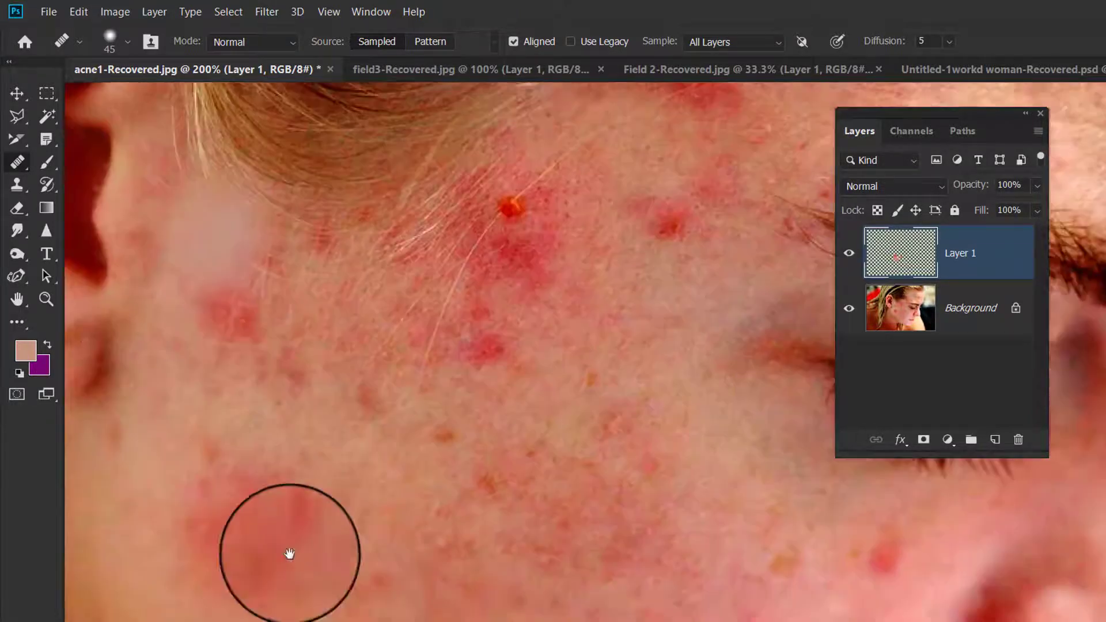
Heal the orange-red blemishes on the temple beside the hairline, resampling clean skin next to them
{"action": "left_click", "coordinate": [624, 398], "text": "alt"}
{"action": "mouse_move", "coordinate": [640, 335]}
{"action": "left_mouse_down"}
{"action": "mouse_move", "coordinate": [594, 324]}
{"action": "mouse_move", "coordinate": [608, 285]}
{"action": "mouse_move", "coordinate": [589, 306]}
{"action": "left_mouse_up"}
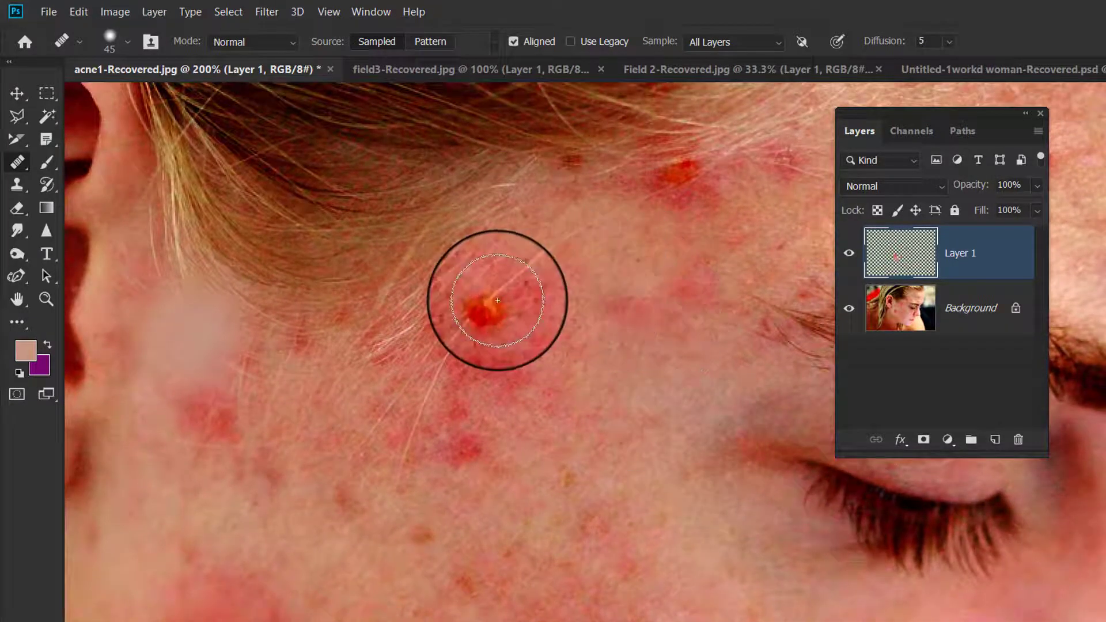
{"action": "left_click_drag", "start_coordinate": [497, 301], "coordinate": [477, 313]}
{"action": "left_click", "coordinate": [588, 396], "text": "alt"}
{"action": "left_click_drag", "start_coordinate": [524, 385], "coordinate": [481, 341]}
{"action": "left_click", "coordinate": [585, 378], "text": "alt"}
{"action": "left_click", "coordinate": [458, 430]}
{"action": "mouse_move", "coordinate": [458, 430]}
{"action": "left_mouse_down"}
{"action": "mouse_move", "coordinate": [471, 452]}
{"action": "mouse_move", "coordinate": [462, 455]}
{"action": "left_mouse_up"}
Heal the red spot in front of the ear from nearby clean skin with a 50 px Healing Brush
{"action": "left_click", "coordinate": [180, 350], "text": "alt"}
{"action": "mouse_move", "coordinate": [188, 368]}
{"action": "left_mouse_down"}
{"action": "mouse_move", "coordinate": [215, 410]}
{"action": "mouse_move", "coordinate": [192, 422]}
{"action": "left_mouse_up"}
{"action": "left_click", "coordinate": [181, 385], "text": "alt"}
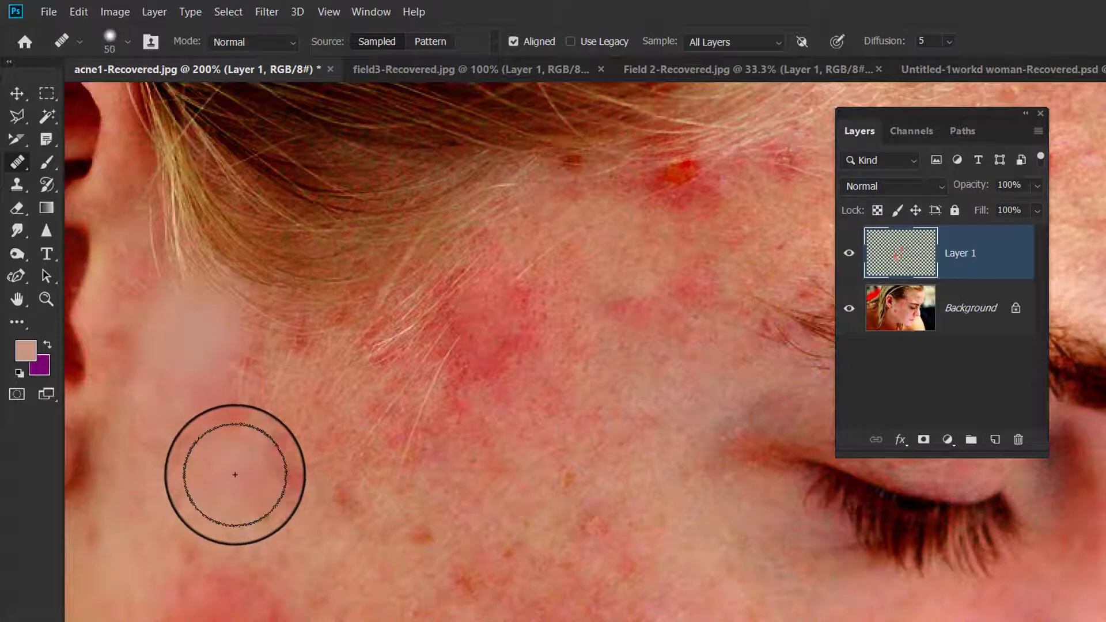
{"action": "left_click_drag", "start_coordinate": [229, 602], "coordinate": [228, 620]}
Sample clean skin on the upper cheek and heal the small spots around it with the 50 px brush
{"action": "mouse_move", "coordinate": [365, 531]}
{"action": "left_mouse_down"}
{"action": "mouse_move", "coordinate": [250, 522]}
{"action": "mouse_move", "coordinate": [193, 430]}
{"action": "left_mouse_up"}
{"action": "left_click", "coordinate": [250, 436], "text": "alt"}
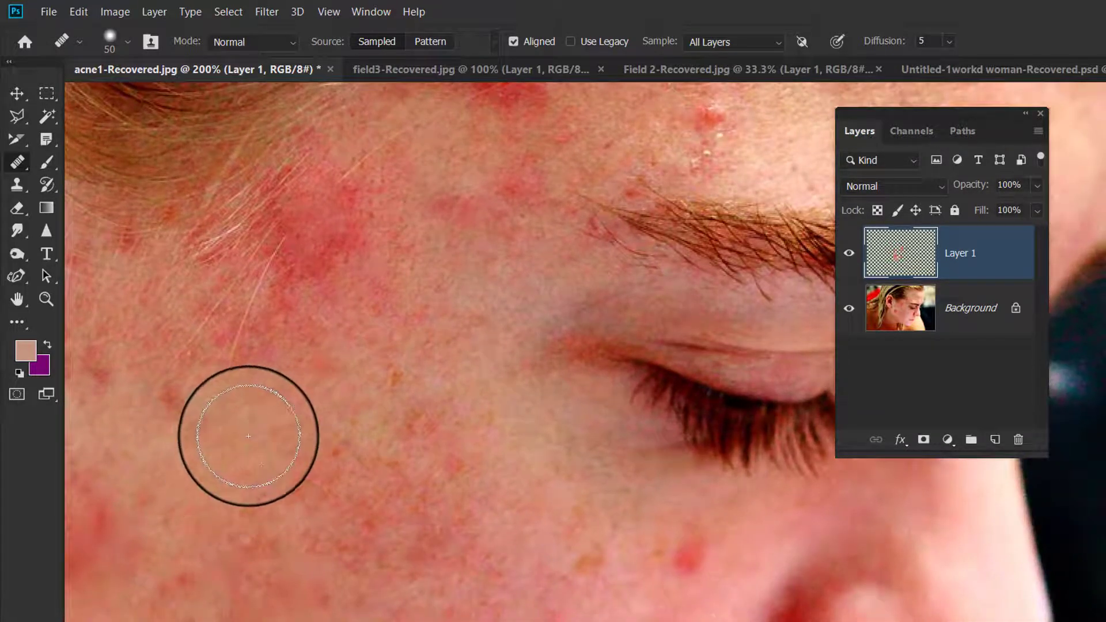
{"action": "left_click", "coordinate": [239, 471], "text": "alt"}
{"action": "left_click_drag", "start_coordinate": [296, 486], "coordinate": [304, 461]}
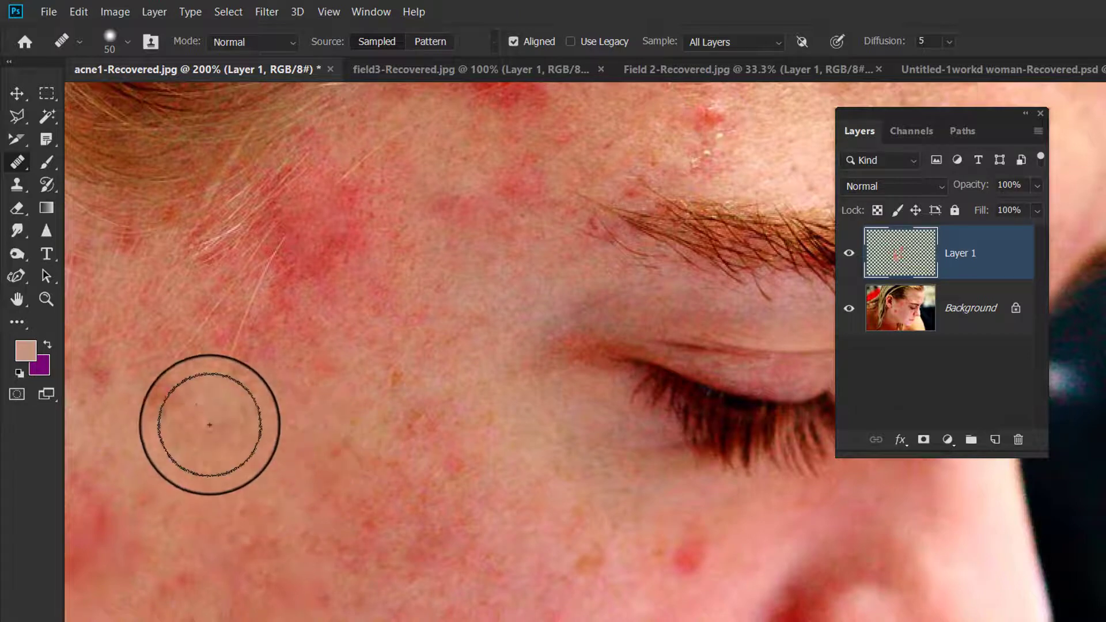
{"action": "left_click_drag", "start_coordinate": [176, 393], "coordinate": [235, 418]}
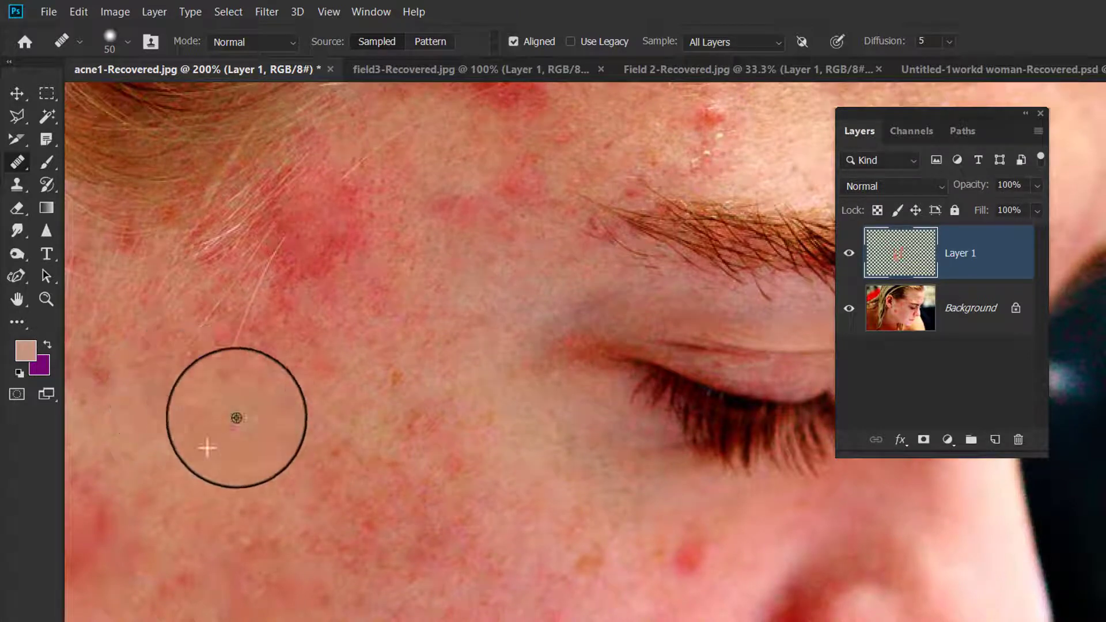
Heal the red forehead spots above the eyebrow and the orange blemish near the hairline with the 50 px brush
{"action": "left_click", "coordinate": [381, 378], "text": "alt"}
{"action": "mouse_move", "coordinate": [426, 344]}
{"action": "left_mouse_down"}
{"action": "mouse_move", "coordinate": [303, 501]}
{"action": "mouse_move", "coordinate": [240, 610]}
{"action": "left_mouse_up"}
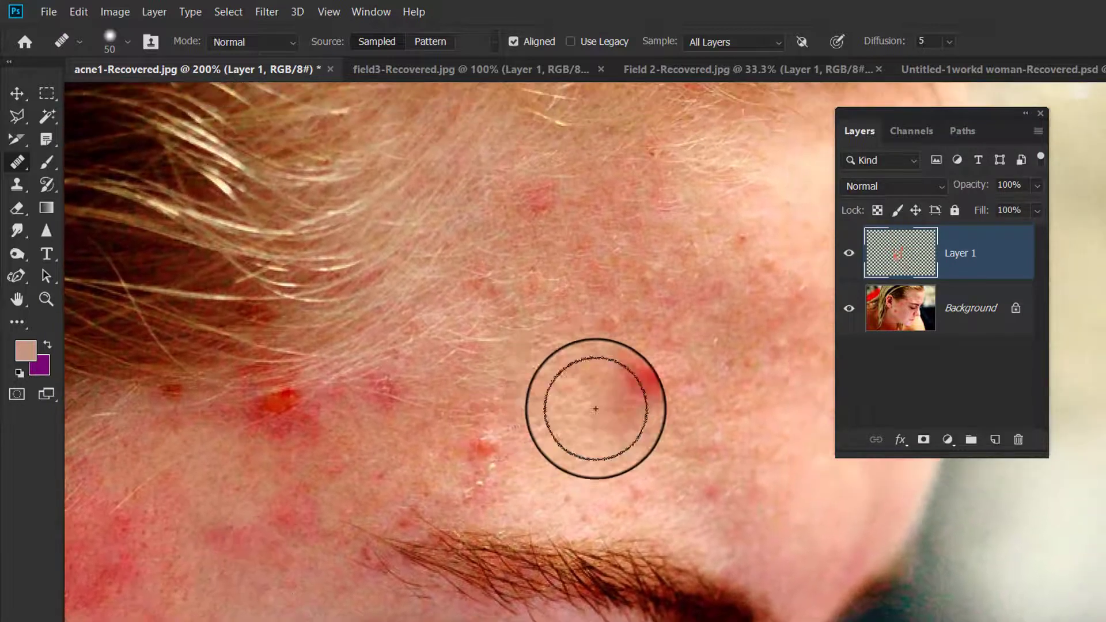
{"action": "left_click", "coordinate": [635, 385]}
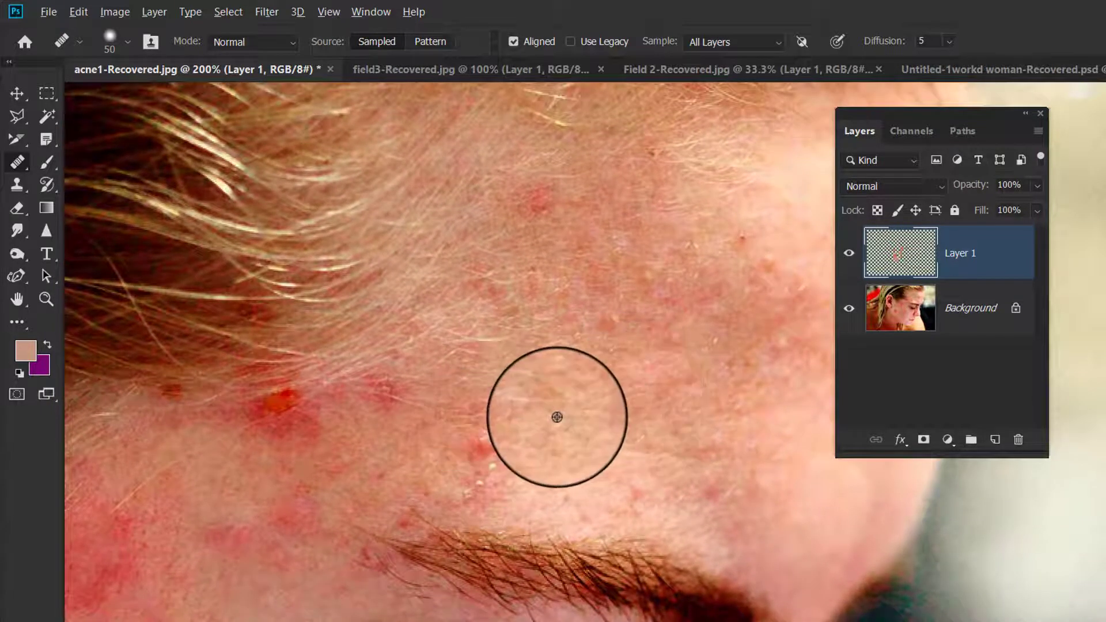
{"action": "mouse_move", "coordinate": [487, 445]}
{"action": "left_mouse_down"}
{"action": "mouse_move", "coordinate": [477, 471]}
{"action": "mouse_move", "coordinate": [469, 438]}
{"action": "left_mouse_up"}
{"action": "mouse_move", "coordinate": [345, 400]}
{"action": "left_mouse_down"}
{"action": "mouse_move", "coordinate": [425, 399]}
{"action": "mouse_move", "coordinate": [387, 464]}
{"action": "left_mouse_up"}
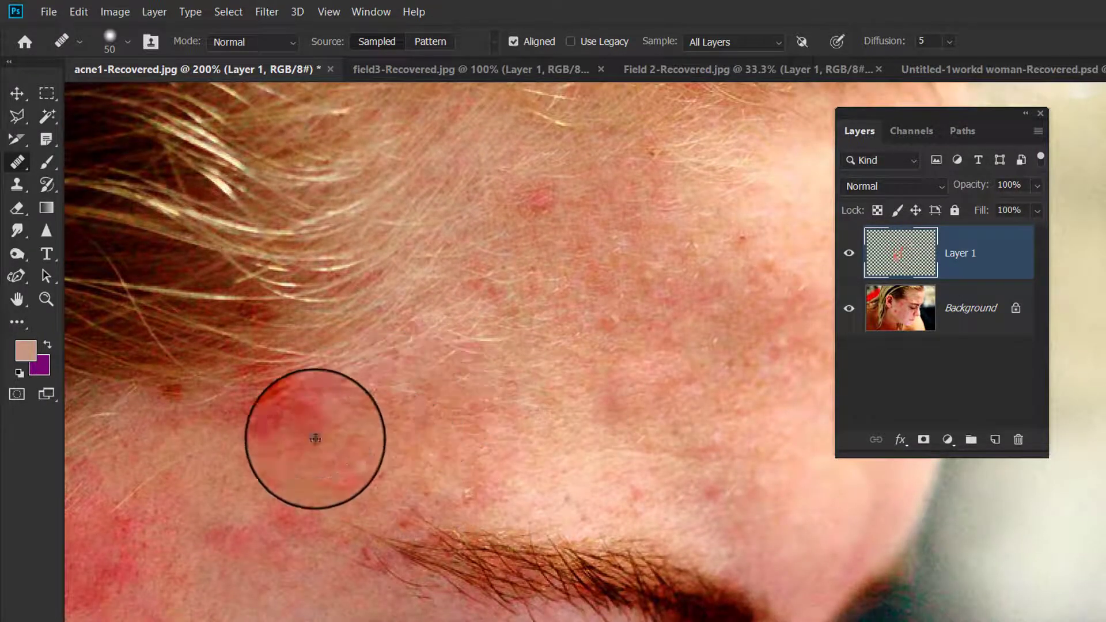
{"action": "left_click_drag", "start_coordinate": [291, 415], "coordinate": [365, 403]}
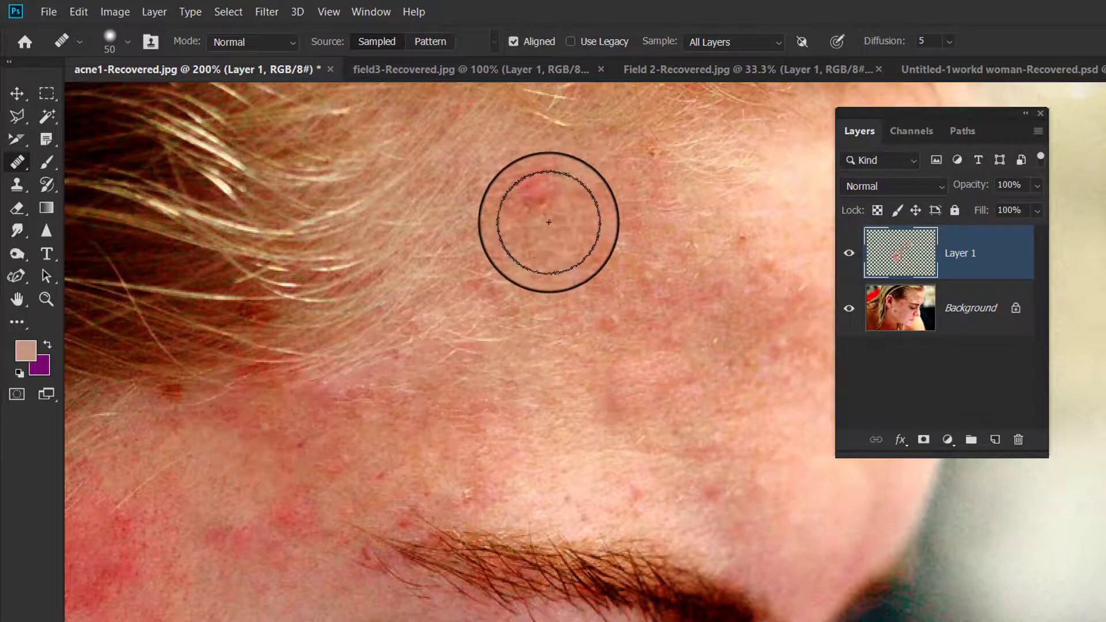
Move the Layers panel off the face and toggle Layer 1's visibility to compare the skin before and after healing
{"action": "key", "text": "ctrl+minus"}
{"action": "key", "text": "ctrl+minus"}
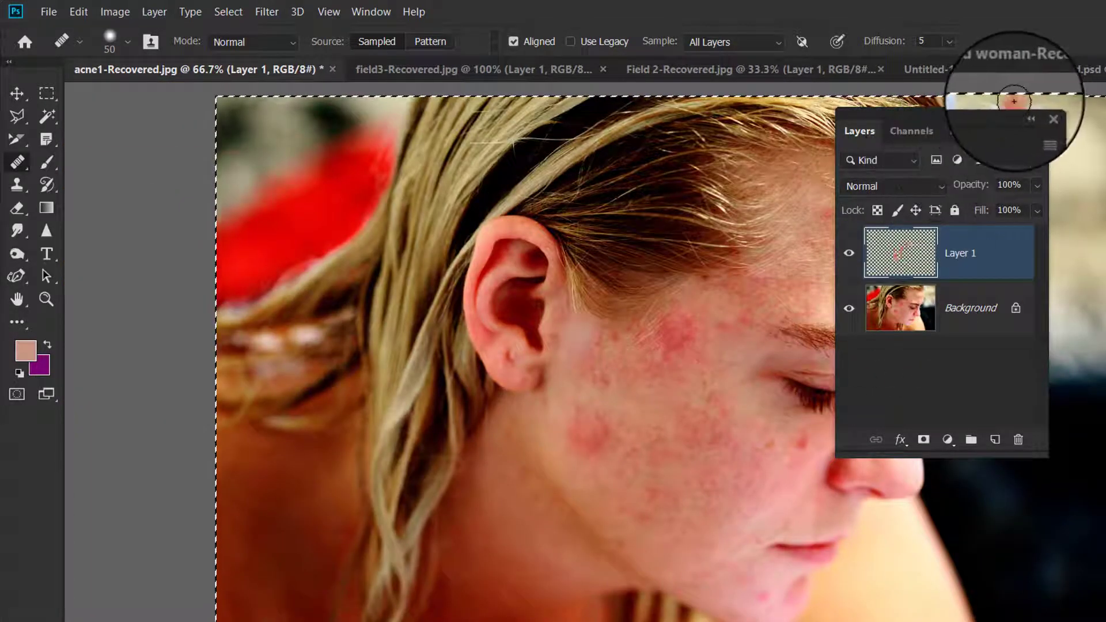
{"action": "left_click_drag", "start_coordinate": [932, 114], "coordinate": [1036, 105]}
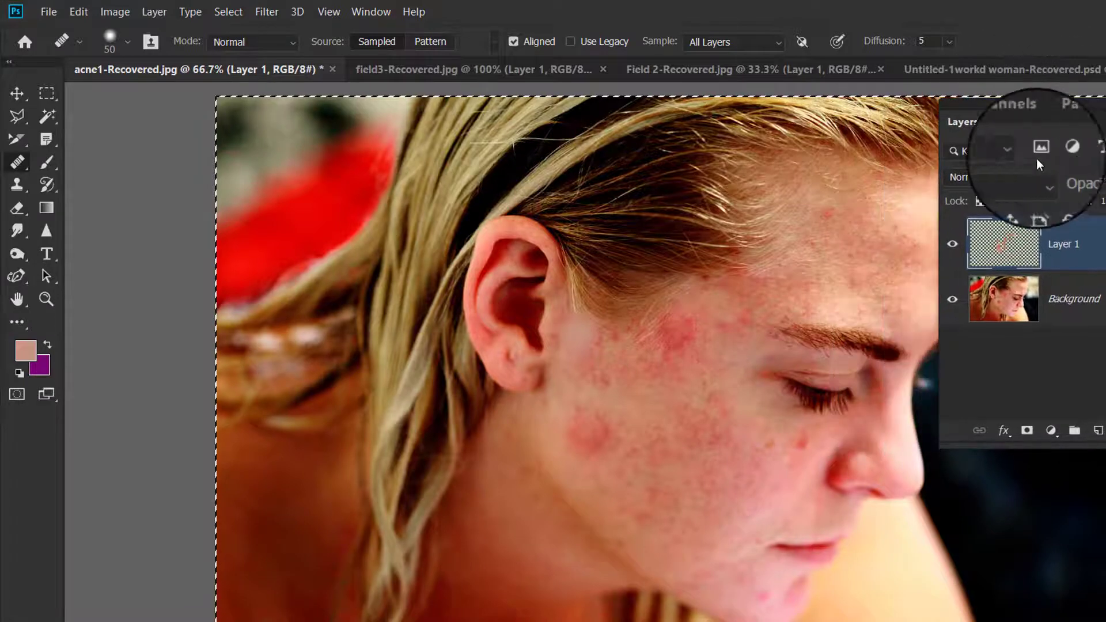
{"action": "left_click", "coordinate": [959, 248]}
{"action": "left_click", "coordinate": [951, 246]}
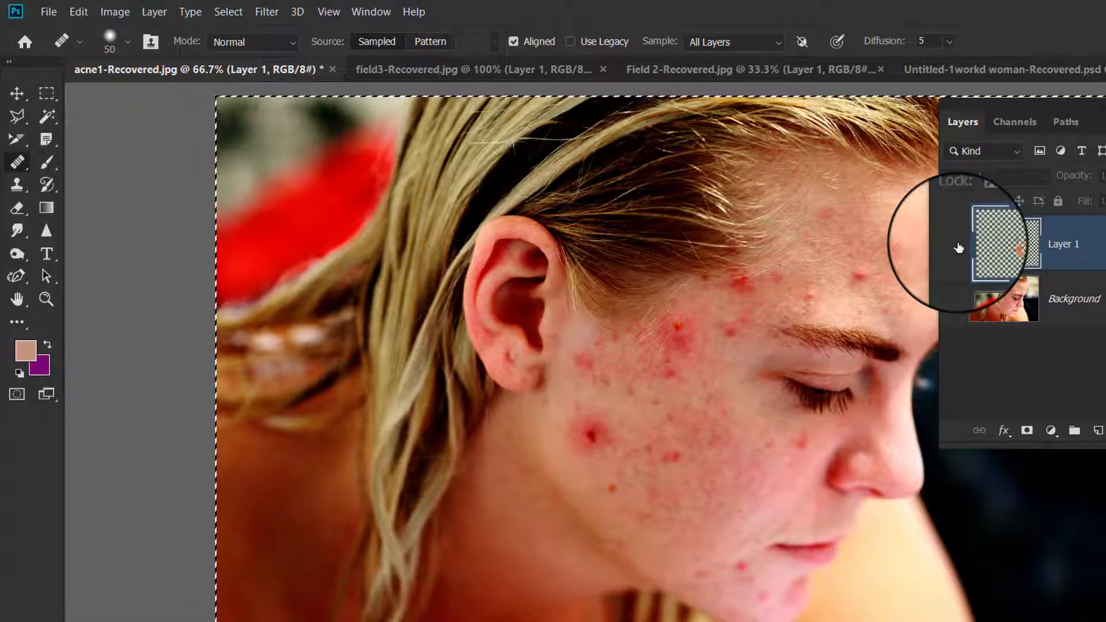
{"action": "key", "text": "ctrl+1"}
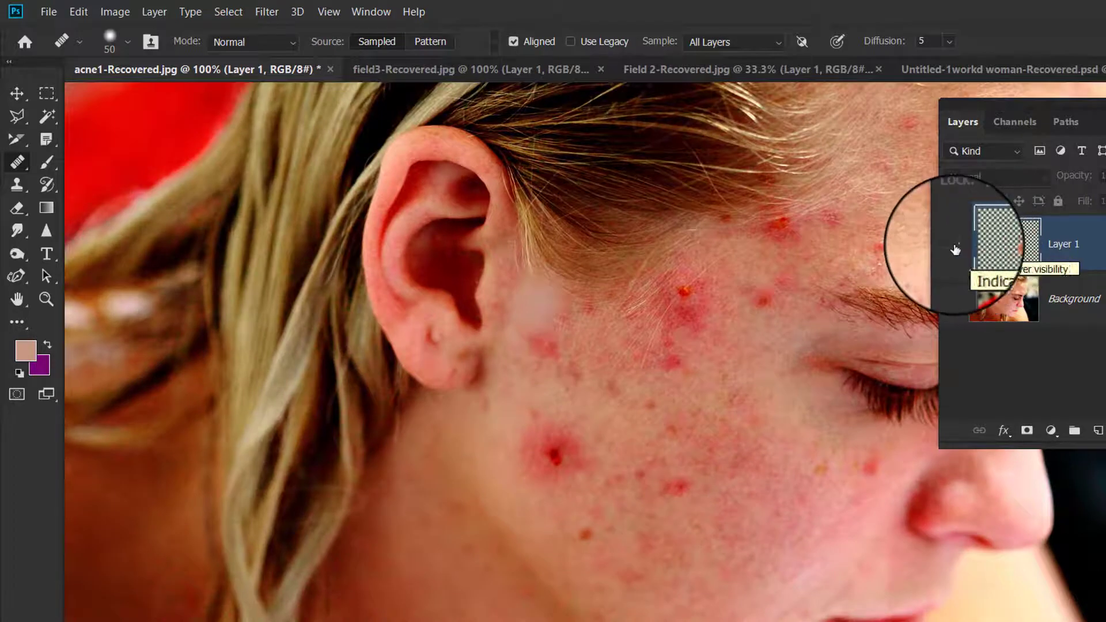
{"action": "left_click", "coordinate": [953, 245]}
{"action": "left_click", "coordinate": [955, 249]}
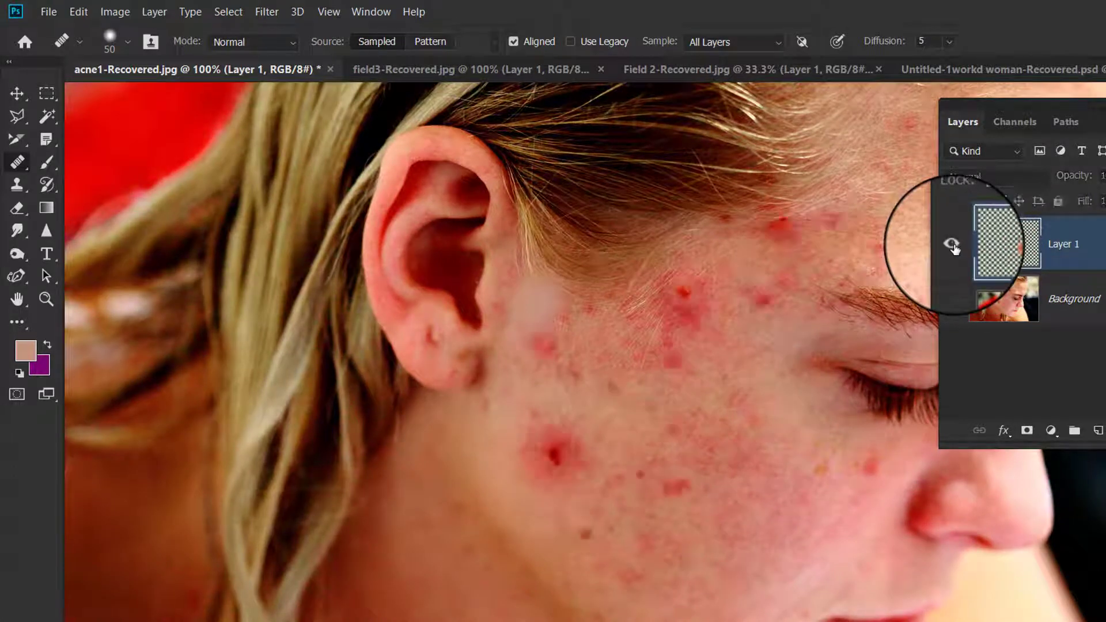
{"action": "left_click", "coordinate": [953, 246]}
{"action": "left_click", "coordinate": [955, 249]}
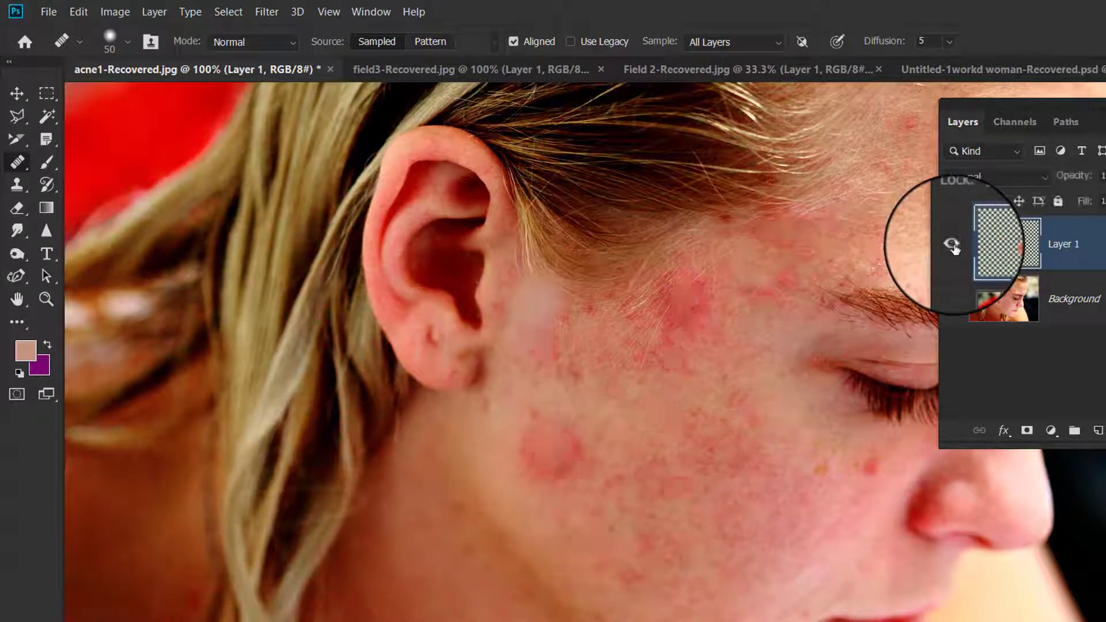
{"action": "left_click", "coordinate": [955, 249]}
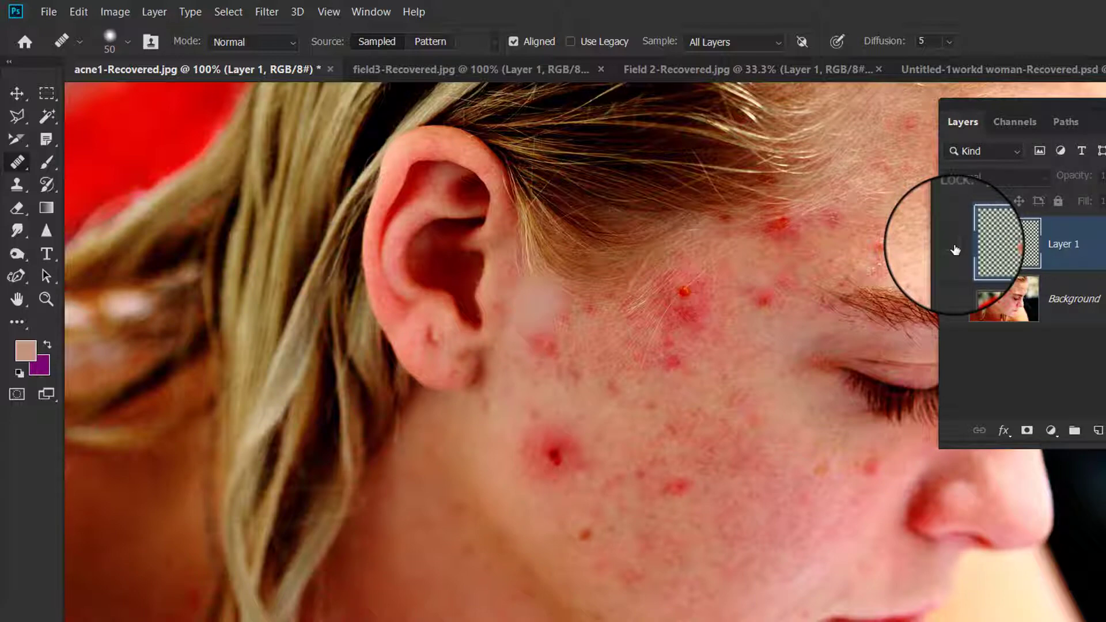
{"action": "left_click", "coordinate": [954, 248]}
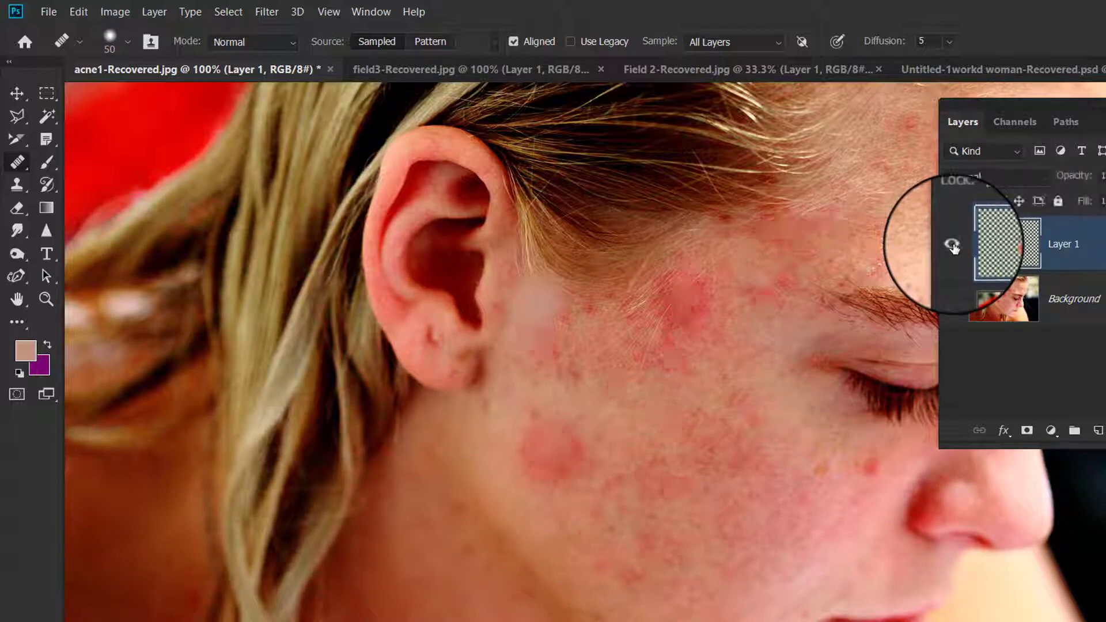
{"action": "left_click", "coordinate": [954, 248]}
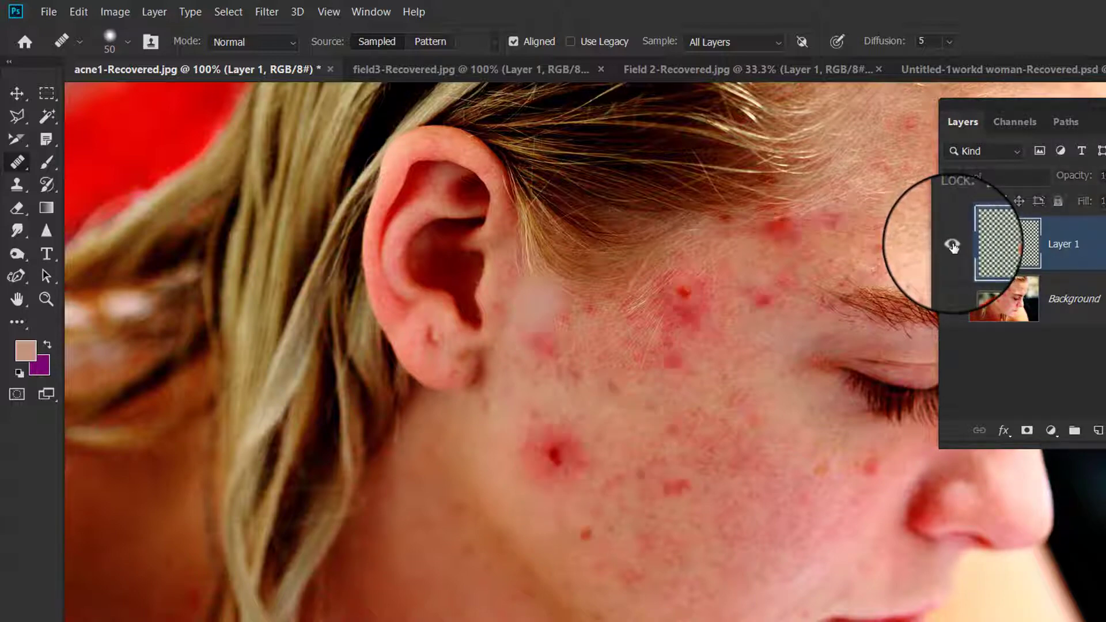
{"action": "left_click", "coordinate": [953, 246]}
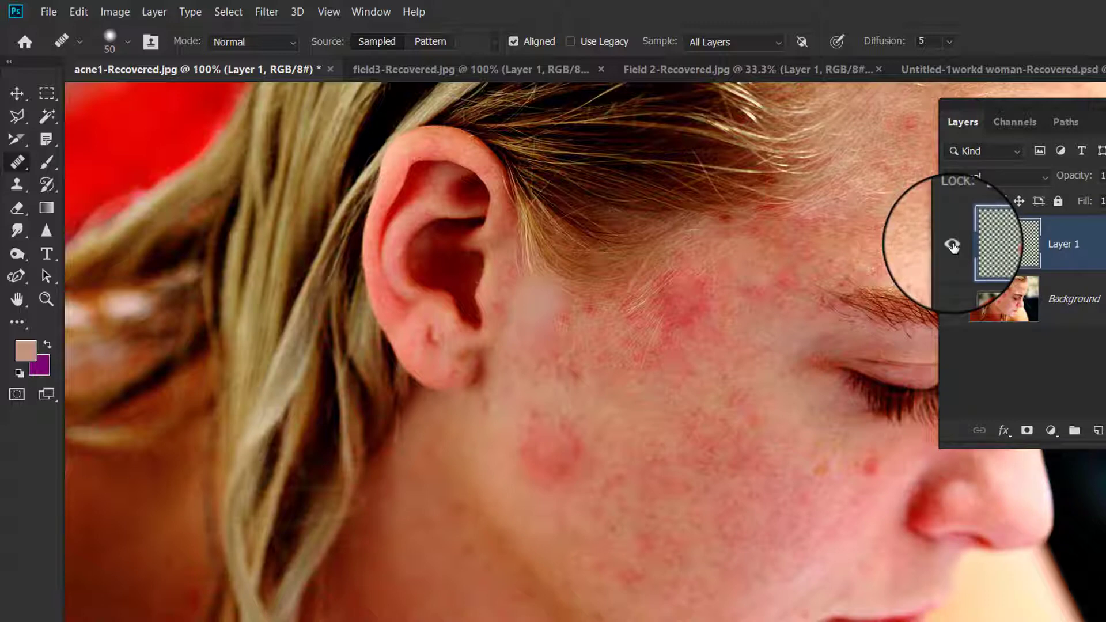
{"action": "left_click", "coordinate": [954, 247]}
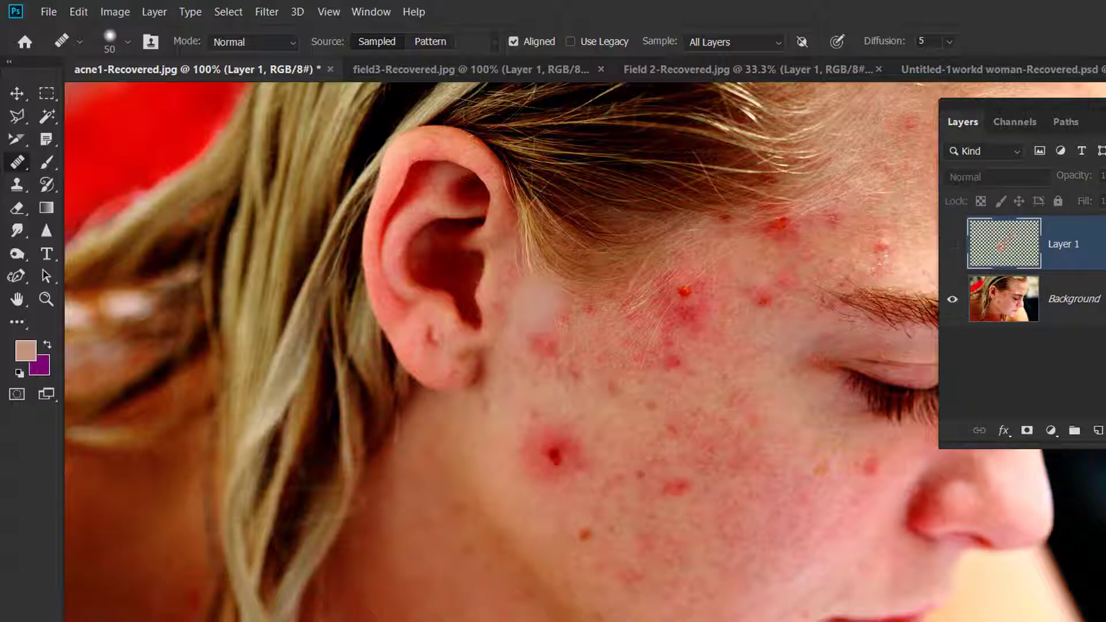
Delete Layer 1 with its Healing Brush retouches, leaving only the Background layer
{"action": "left_click_drag", "start_coordinate": [1102, 249], "coordinate": [1088, 433]}
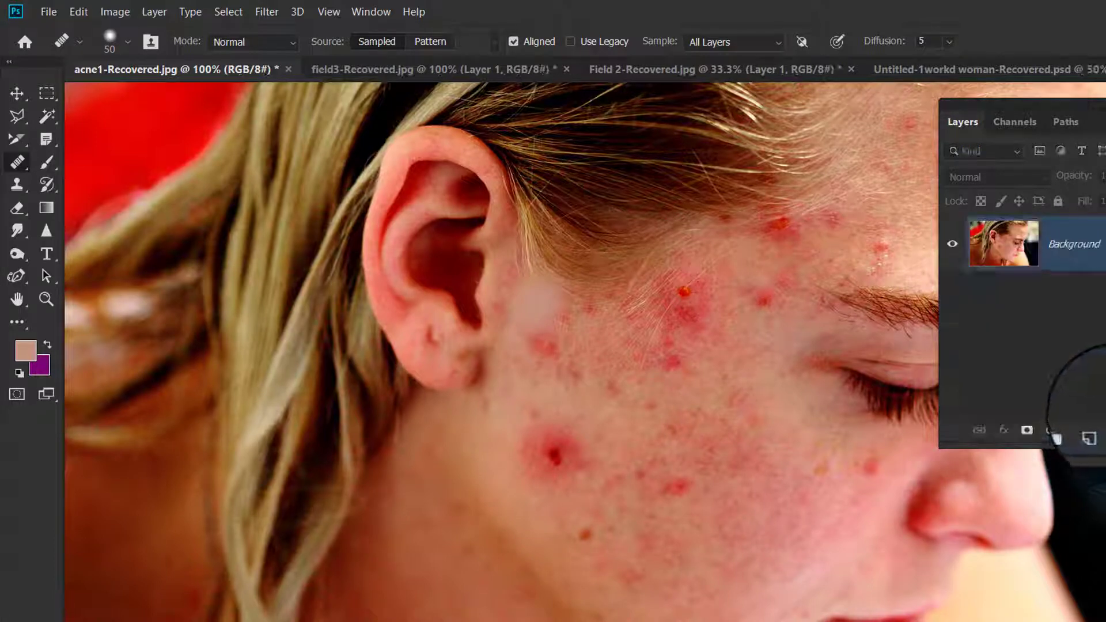
{"action": "scroll", "coordinate": [665, 397], "scroll_direction": "up", "scroll_amount": 1}
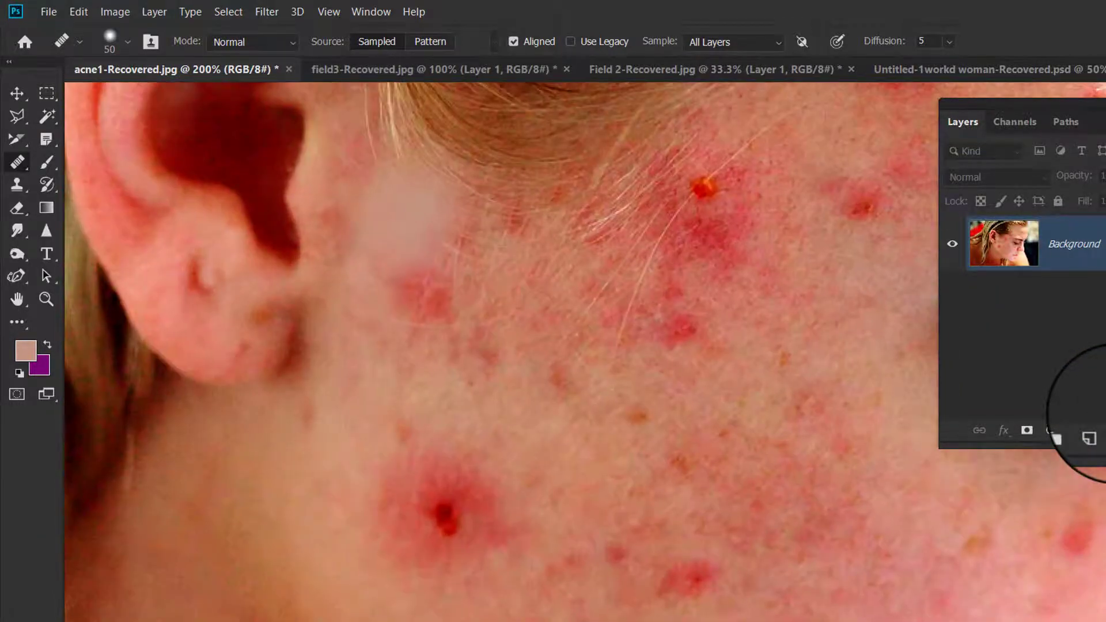
{"action": "left_click_drag", "start_coordinate": [835, 454], "coordinate": [651, 153]}
{"action": "mouse_move", "coordinate": [684, 326]}
{"action": "left_mouse_down"}
{"action": "mouse_move", "coordinate": [674, 306]}
{"action": "mouse_move", "coordinate": [702, 326]}
{"action": "left_mouse_up"}
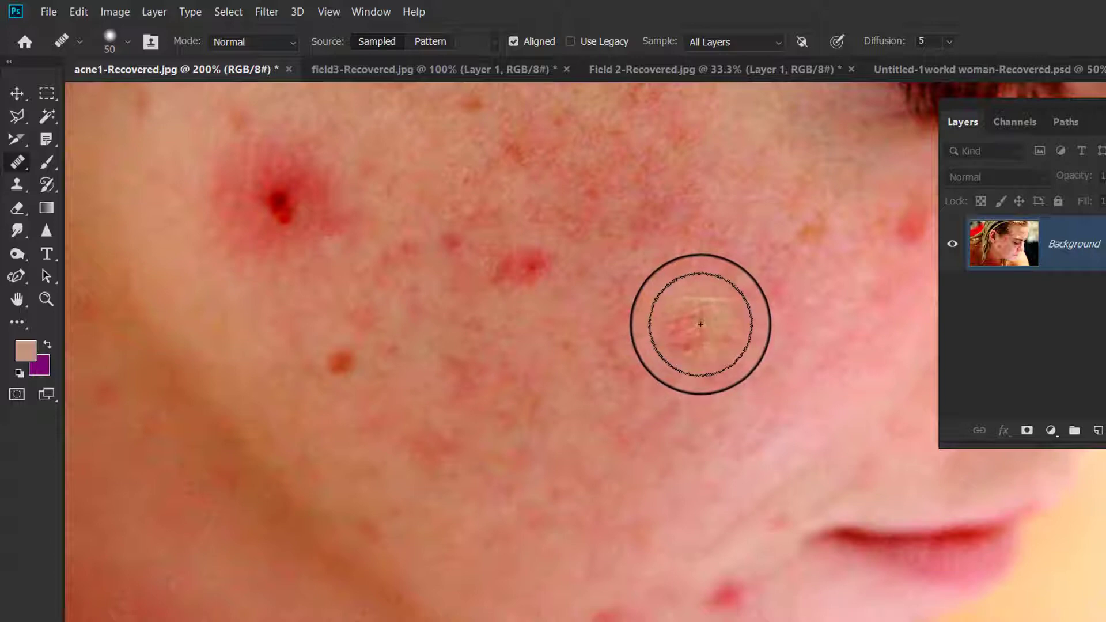
{"action": "left_click", "coordinate": [301, 390]}
{"action": "left_click", "coordinate": [451, 252]}
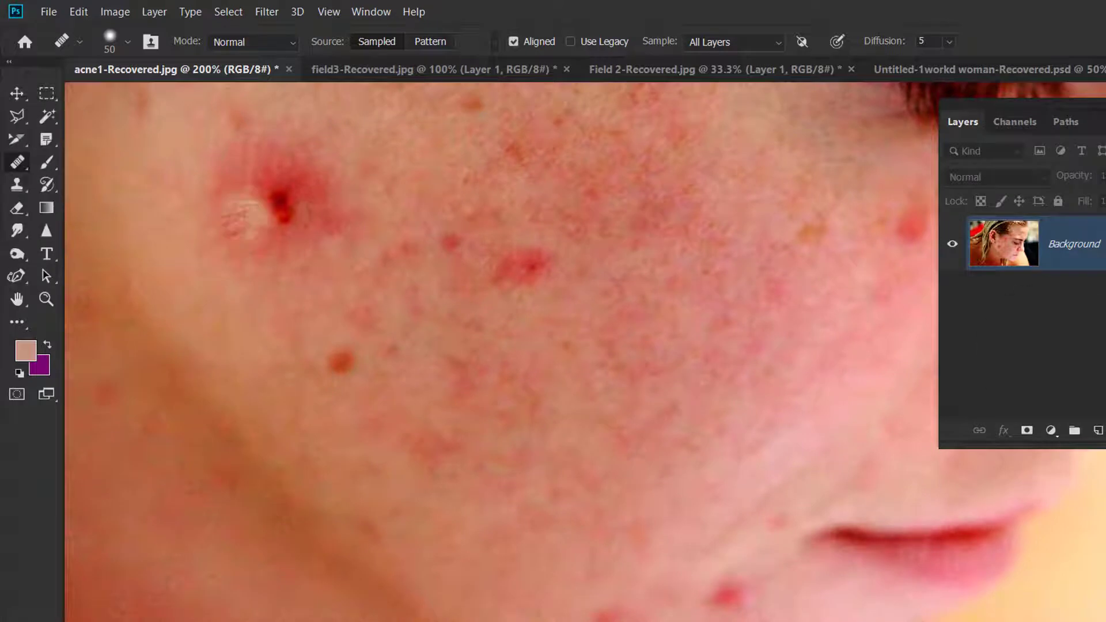
Add a new empty layer above the Background and choose the Spot Healing Brush at 35 px
{"action": "left_click", "coordinate": [1098, 431]}
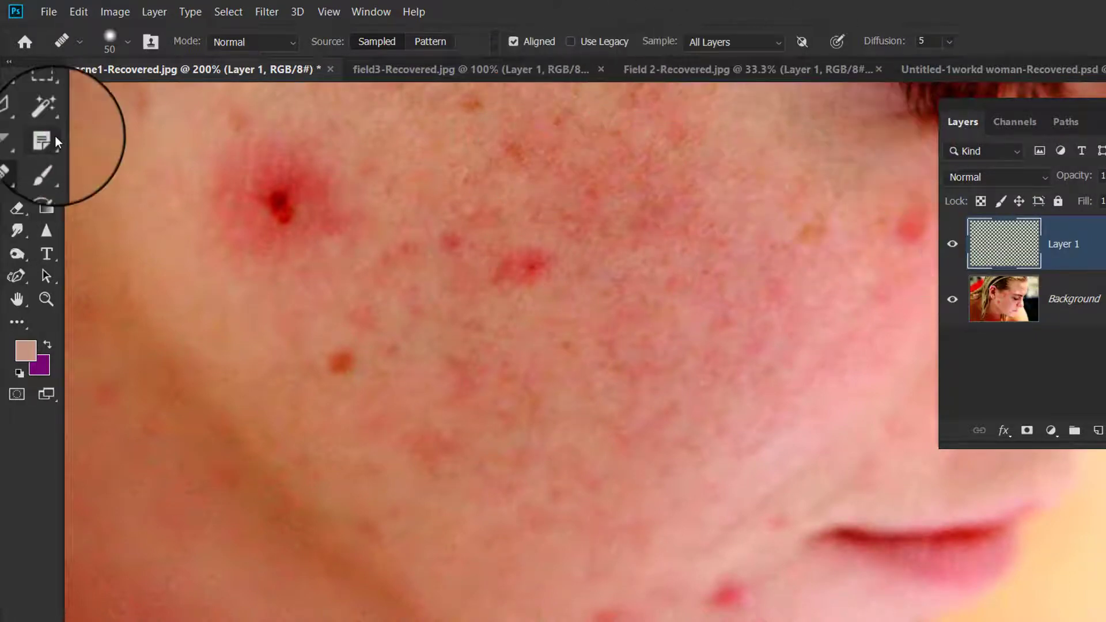
{"action": "right_click", "coordinate": [20, 163]}
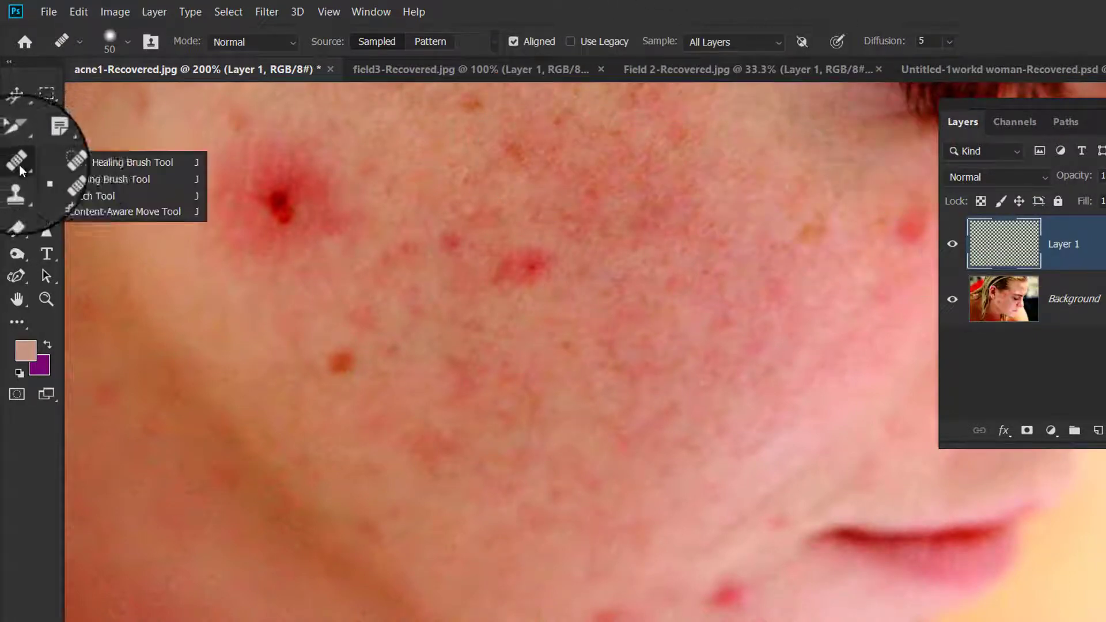
{"action": "left_click", "coordinate": [84, 161]}
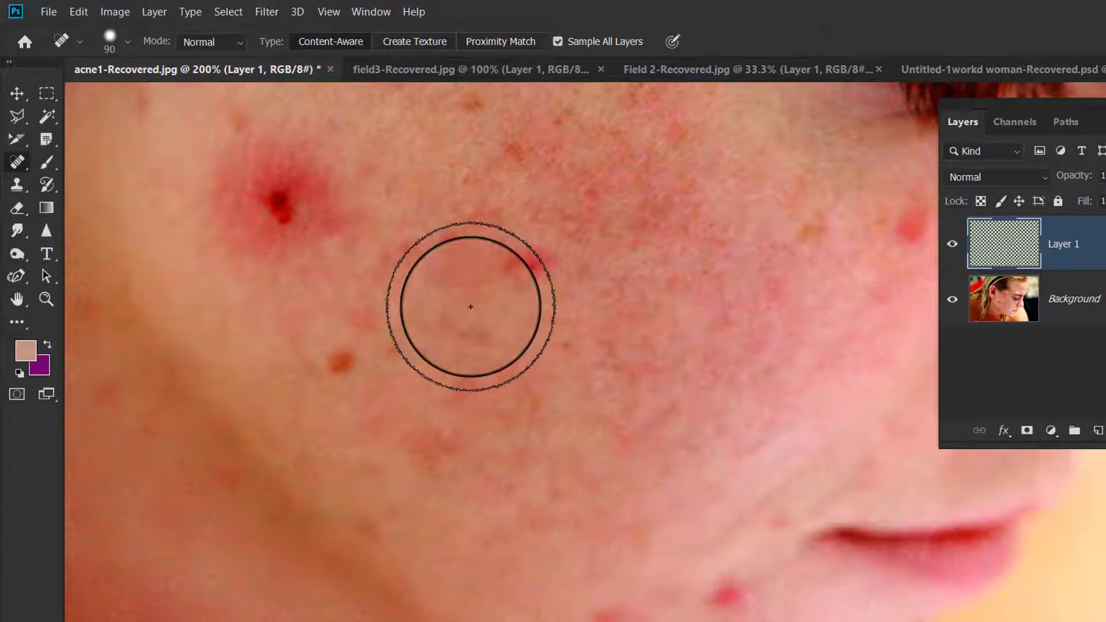
{"action": "key", "text": "bracketleft"}
{"action": "key", "text": "bracketleft"}
{"action": "key", "text": "bracketleft"}
{"action": "key", "text": "bracketleft"}
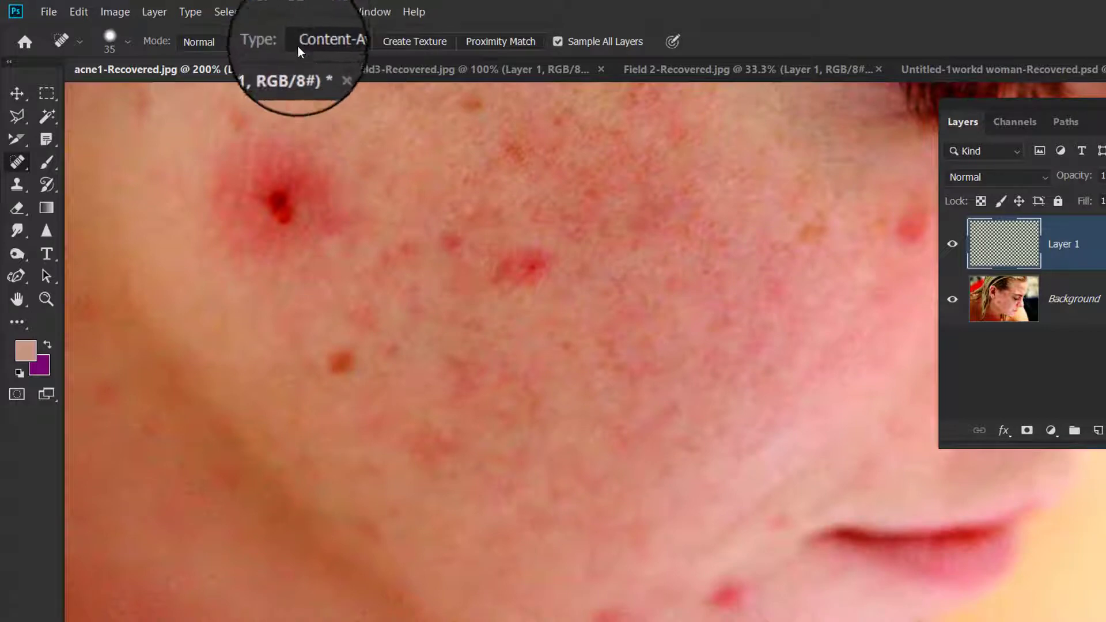
Heal the brown mole, the red mid-cheek spots and the spots near the mouth with a 30 px Spot Healing Brush
{"action": "left_click", "coordinate": [355, 352]}
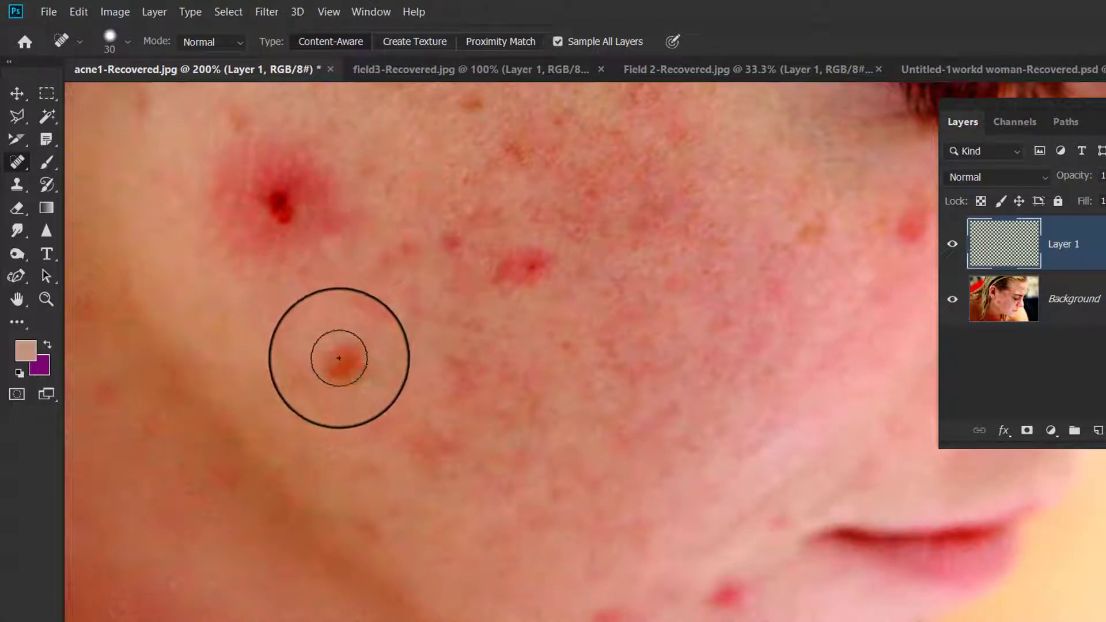
{"action": "left_click", "coordinate": [550, 263]}
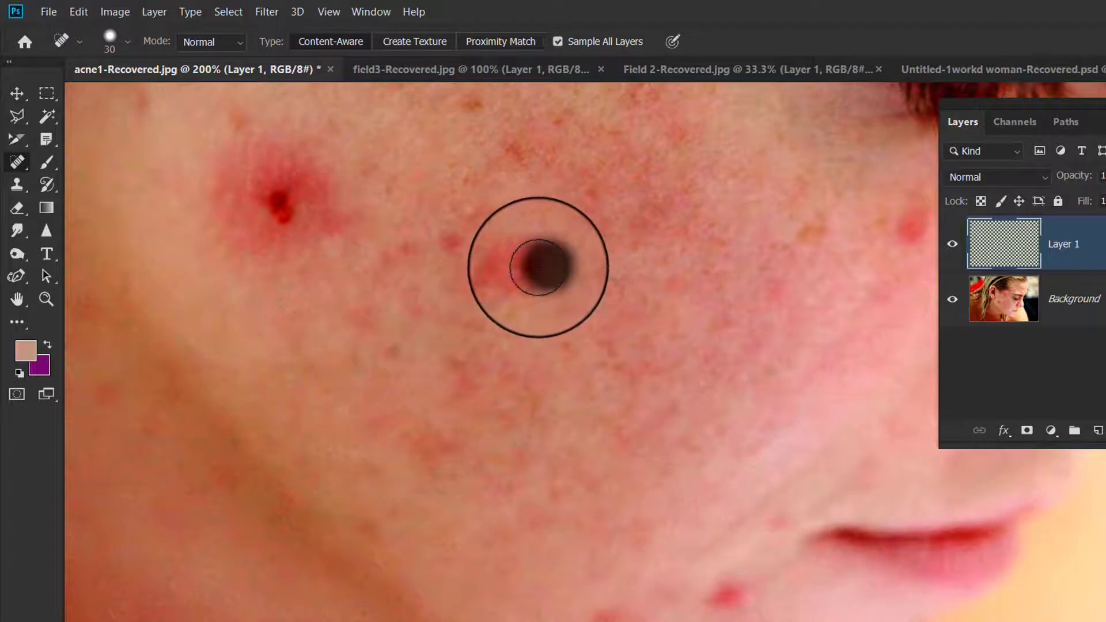
{"action": "left_click_drag", "start_coordinate": [541, 263], "coordinate": [512, 270]}
{"action": "left_click", "coordinate": [459, 252]}
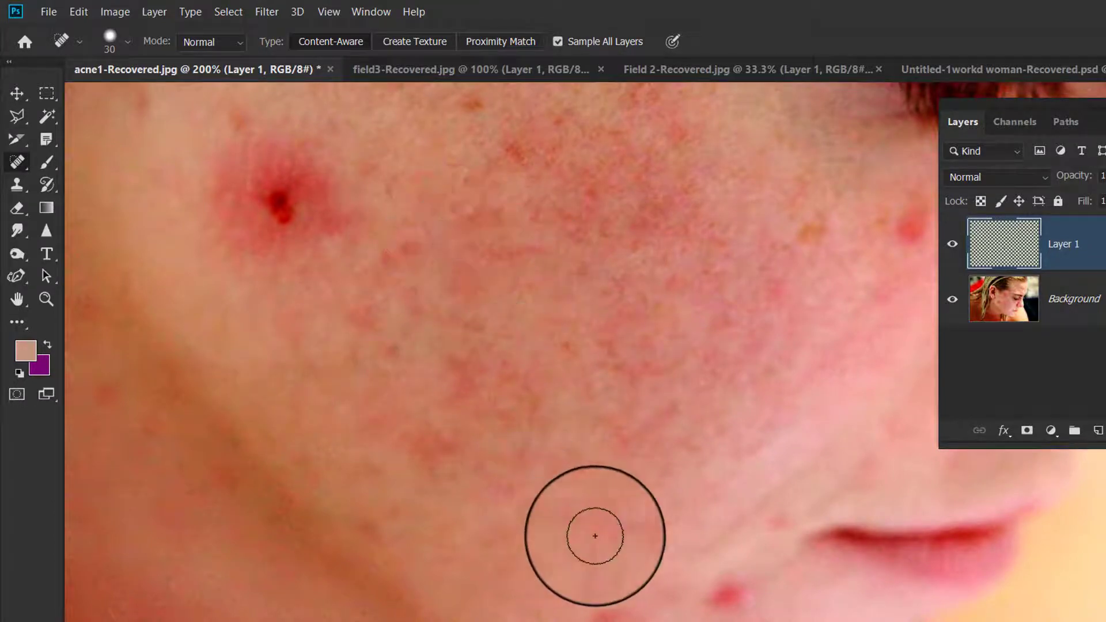
{"action": "left_click", "coordinate": [750, 592]}
{"action": "left_click", "coordinate": [621, 594]}
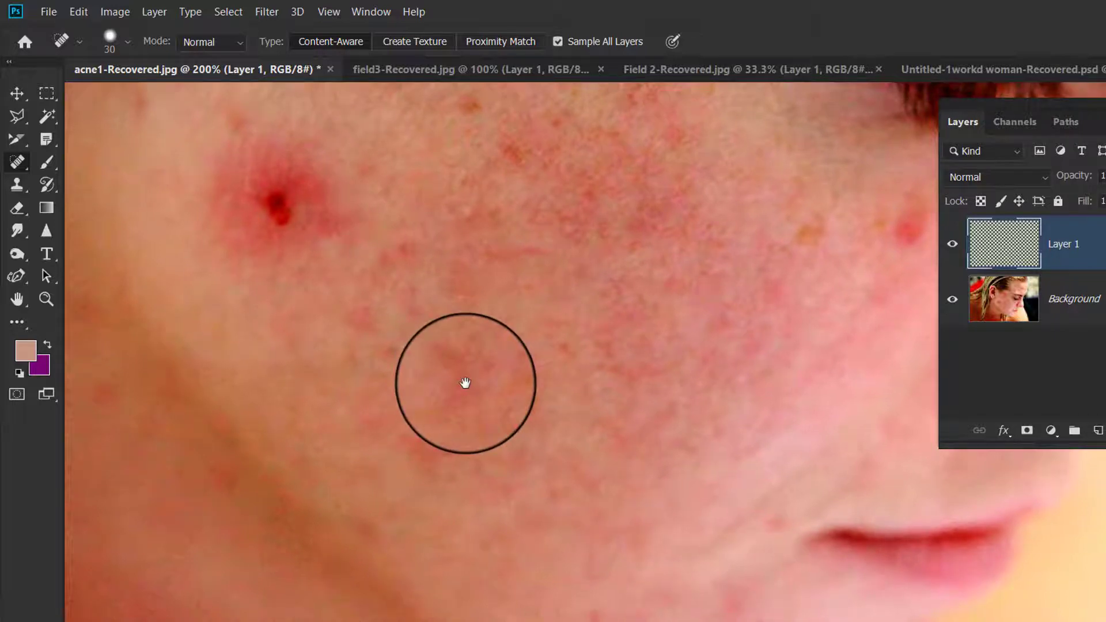
Heal the small brown spots on the upper cheek and in front of the earlobe with the 30 px Spot Healing Brush
{"action": "left_click_drag", "start_coordinate": [466, 382], "coordinate": [486, 511]}
{"action": "left_click", "coordinate": [521, 407]}
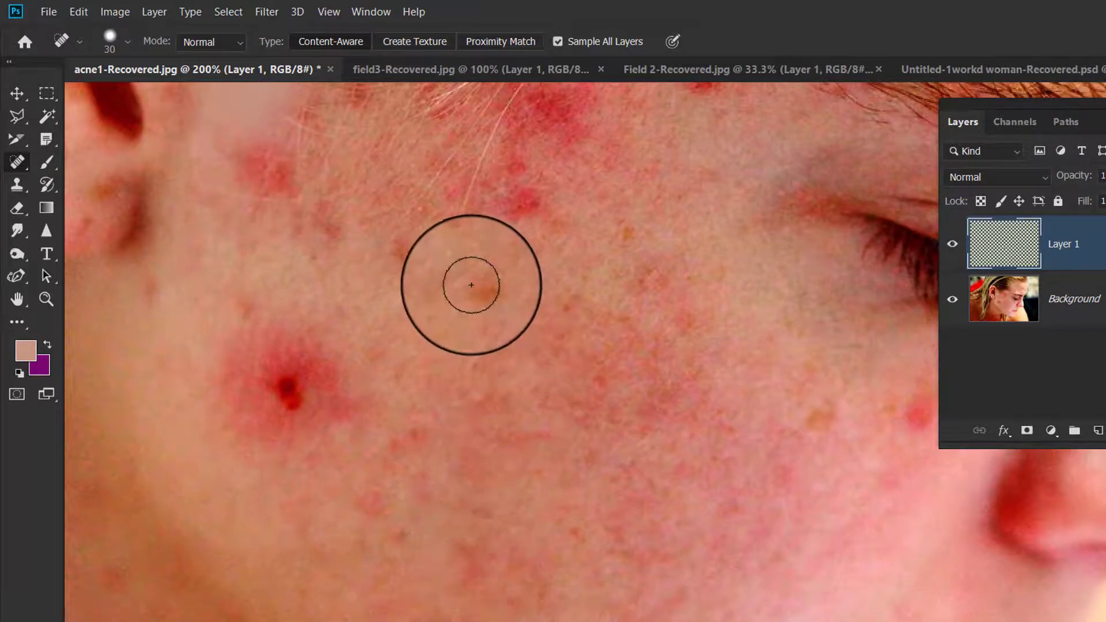
{"action": "left_click", "coordinate": [318, 212]}
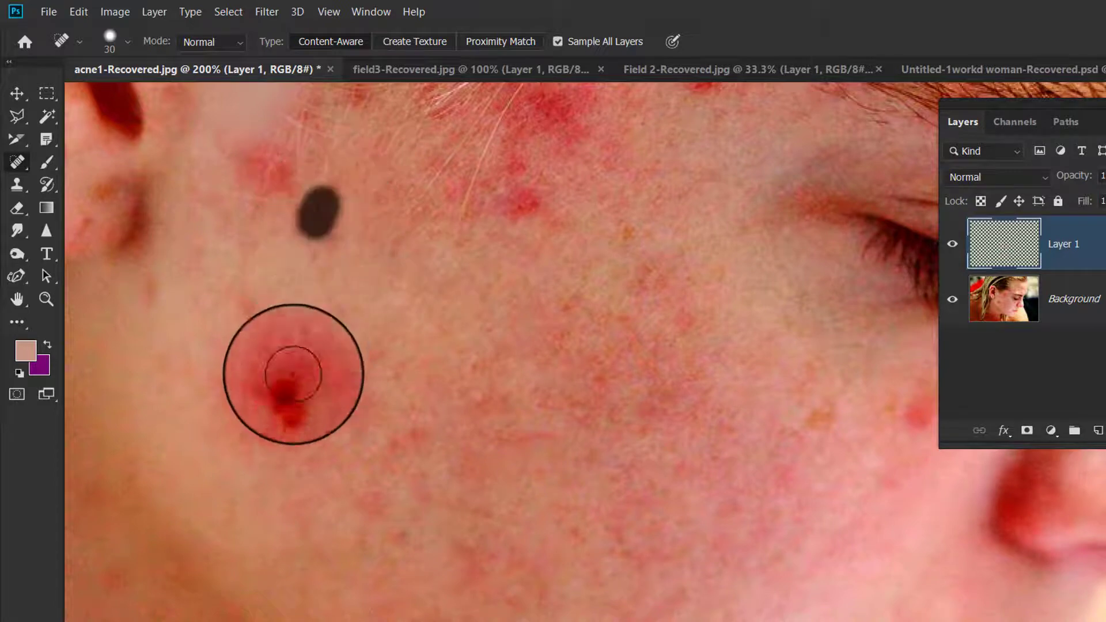
Enlarge the Spot Healing Brush to 80 px and heal the large dark red pimple on the lower cheek
{"action": "key", "text": "bracketright"}
{"action": "key", "text": "bracketright"}
{"action": "key", "text": "bracketright"}
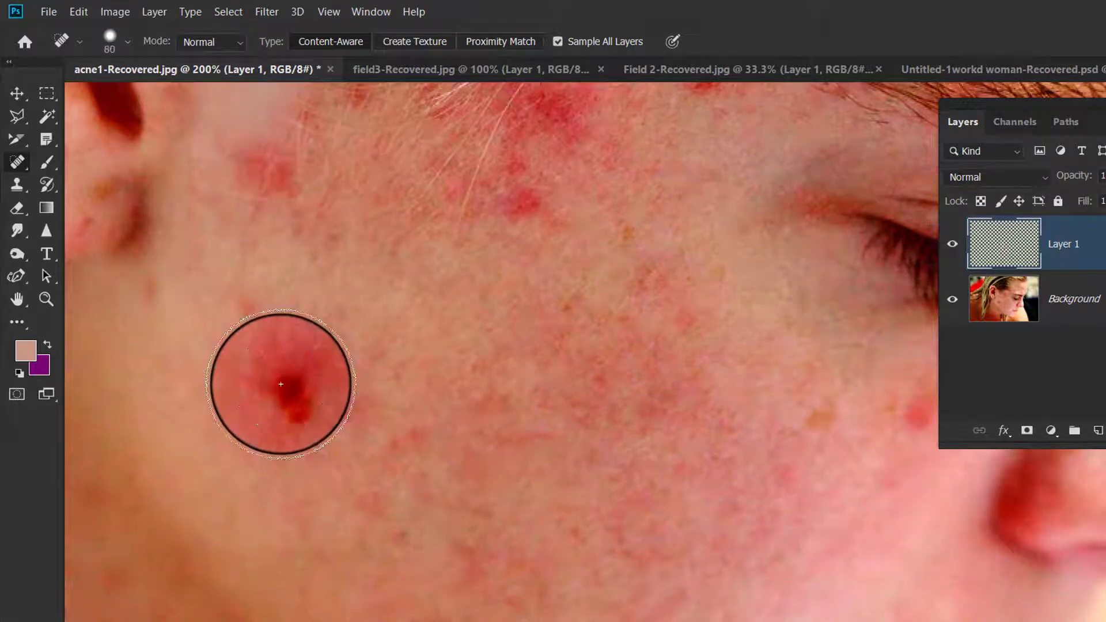
{"action": "left_click", "coordinate": [280, 383]}
{"action": "left_click", "coordinate": [321, 370]}
{"action": "left_click", "coordinate": [267, 410]}
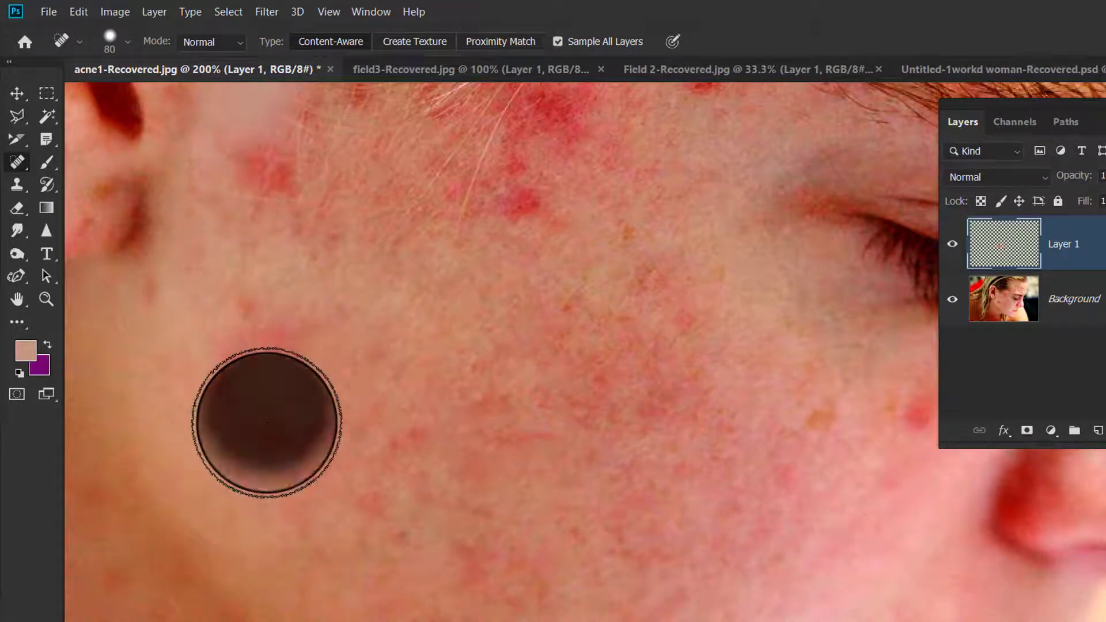
Heal the red spot on the forehead above the eyebrow with the 80 px Spot Healing Brush
{"action": "left_click", "coordinate": [523, 198]}
{"action": "left_click_drag", "start_coordinate": [578, 286], "coordinate": [427, 385]}
{"action": "left_click", "coordinate": [570, 412]}
{"action": "left_click_drag", "start_coordinate": [456, 428], "coordinate": [451, 621]}
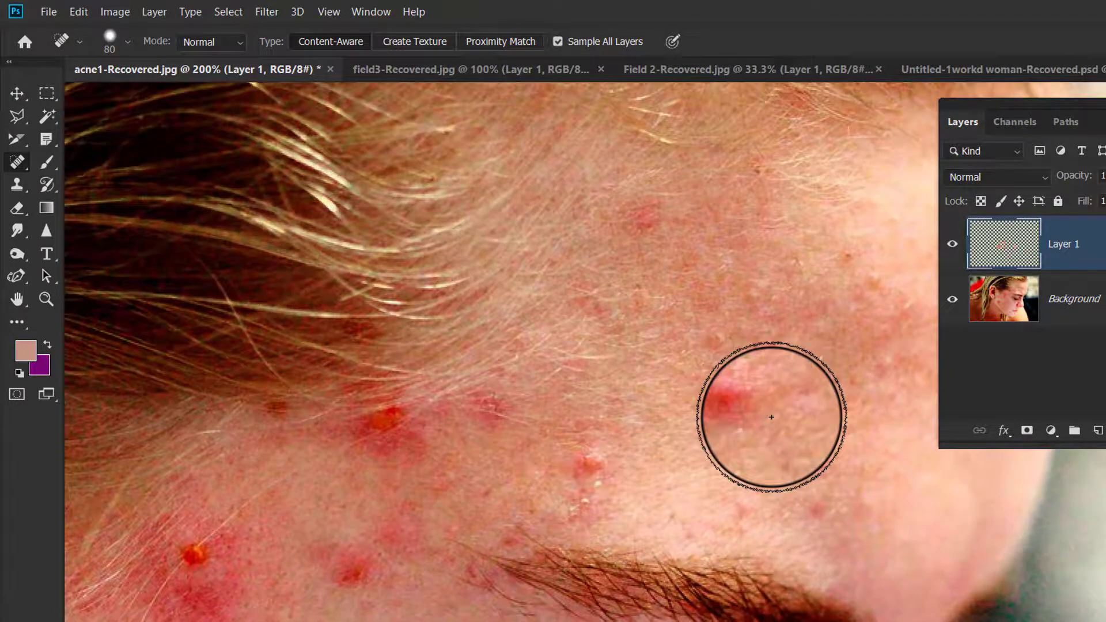
{"action": "left_click", "coordinate": [736, 402]}
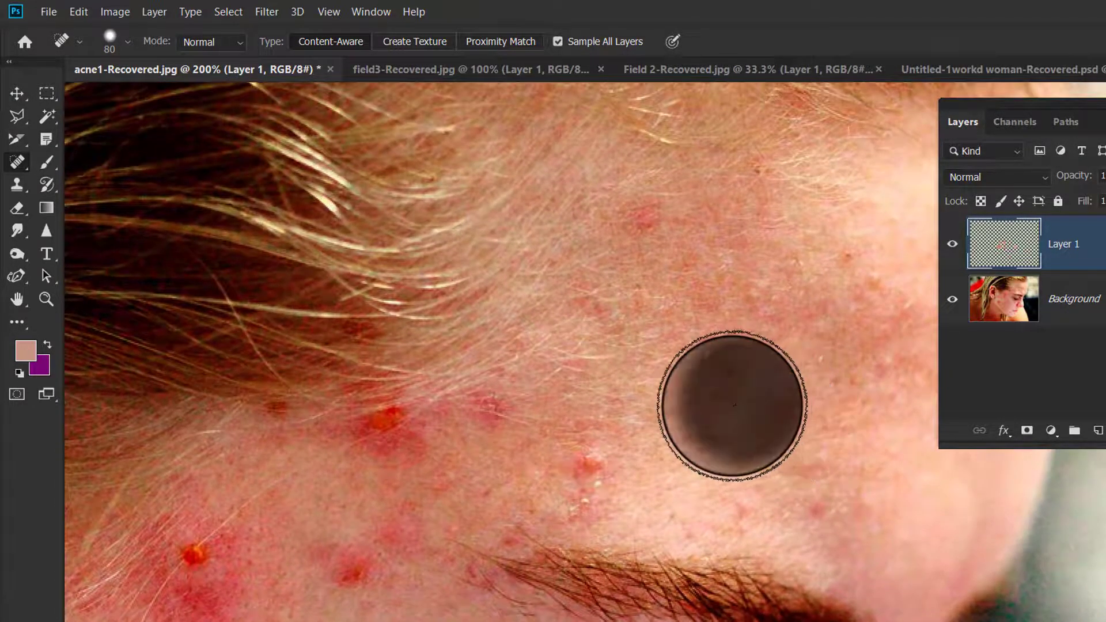
Reduce the brush to 45 px and heal the pimple above the eyebrow and the red and brown spots along the hairline
{"action": "key", "text": "bracketleft"}
{"action": "key", "text": "bracketleft"}
{"action": "key", "text": "bracketleft"}
{"action": "key", "text": "bracketleft"}
{"action": "left_click", "coordinate": [584, 459]}
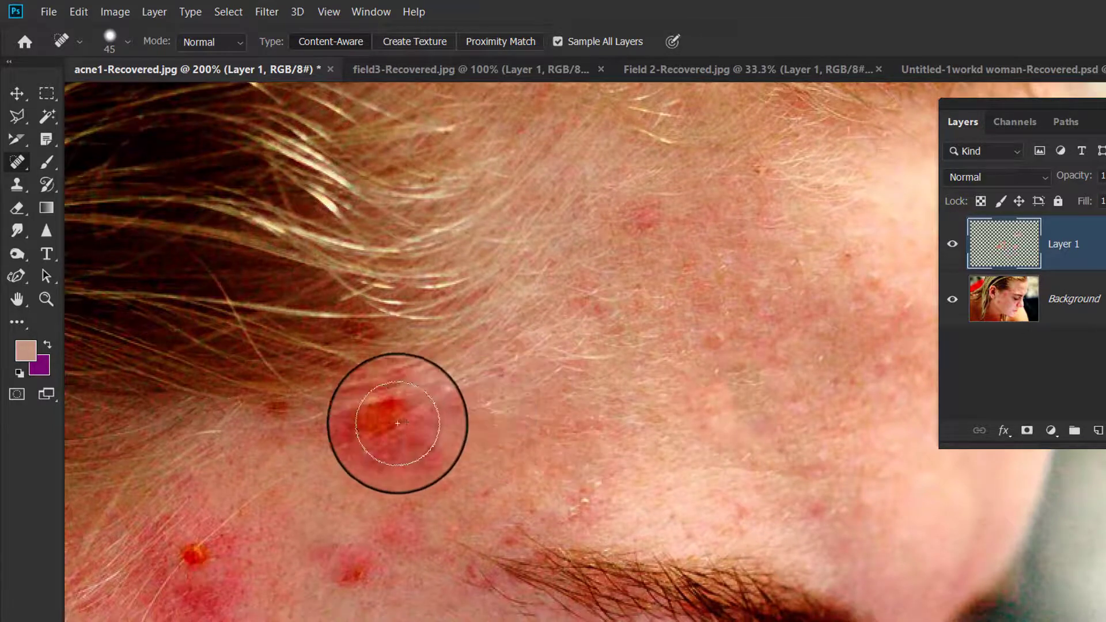
{"action": "left_click", "coordinate": [380, 421]}
{"action": "left_click", "coordinate": [422, 459]}
{"action": "left_click", "coordinate": [286, 412]}
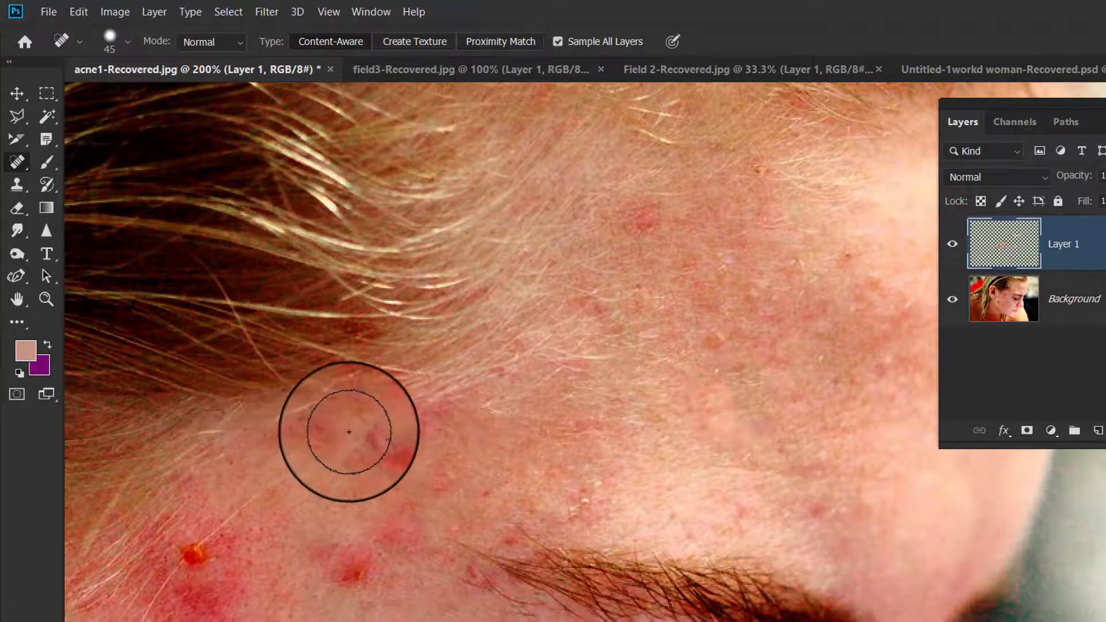
Heal the red spots by the eyebrow tail, on the temple and on the upper forehead with the 45 px brush
{"action": "left_click", "coordinate": [345, 550]}
{"action": "left_click", "coordinate": [424, 504]}
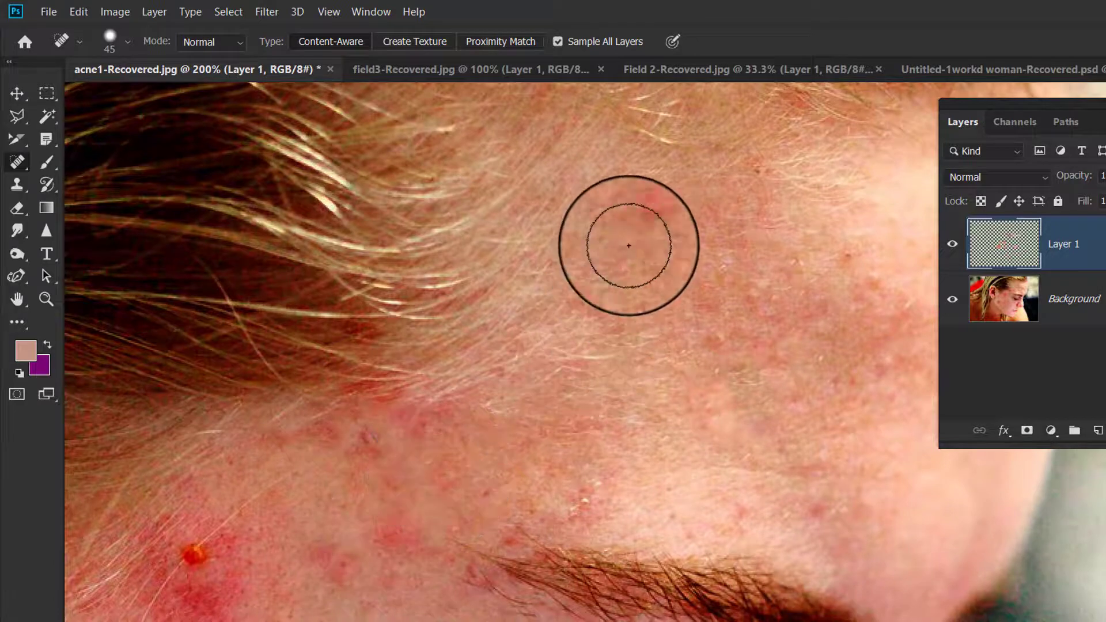
{"action": "left_click", "coordinate": [701, 302]}
{"action": "left_click", "coordinate": [194, 553]}
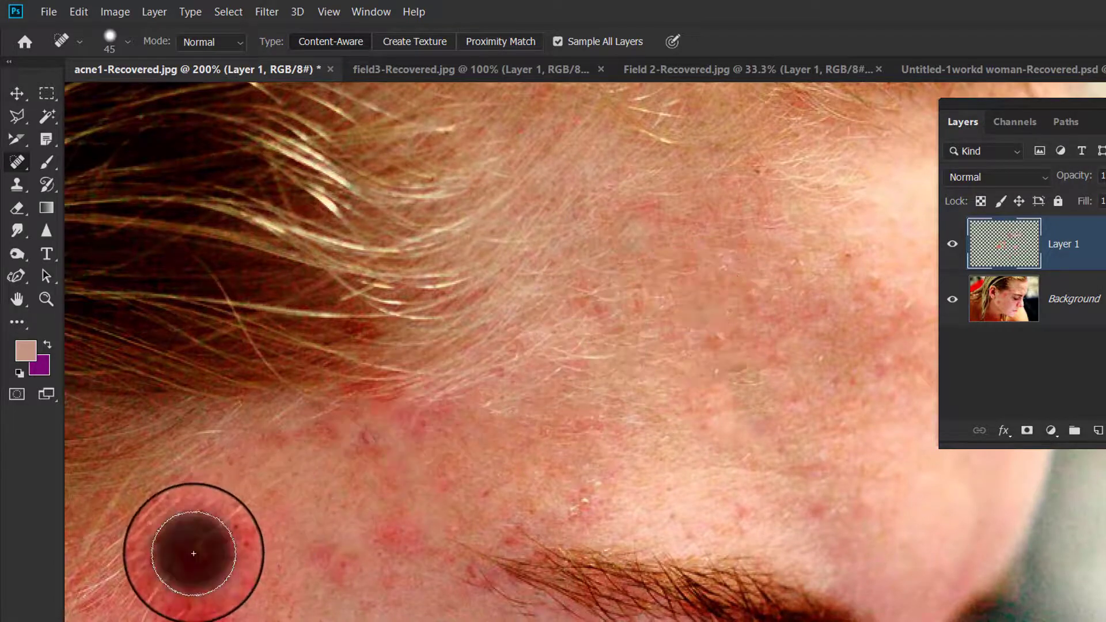
{"action": "left_click", "coordinate": [293, 528]}
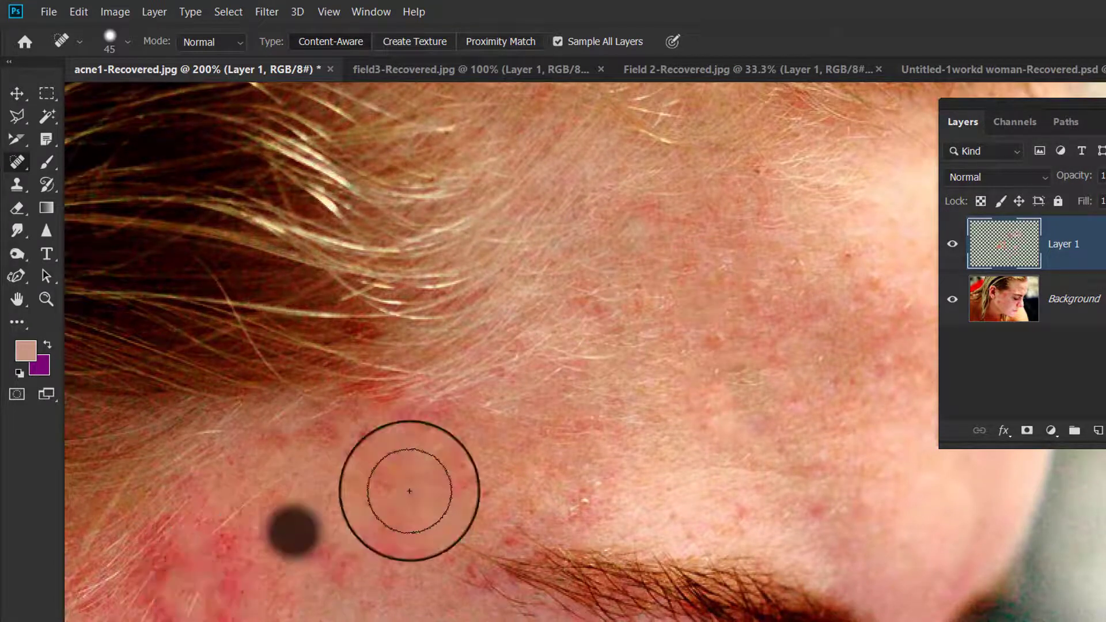
{"action": "left_click", "coordinate": [835, 248]}
Heal the remaining redness on the temple and the spots on the upper cheek below the eye corner
{"action": "left_click_drag", "start_coordinate": [734, 456], "coordinate": [760, 222]}
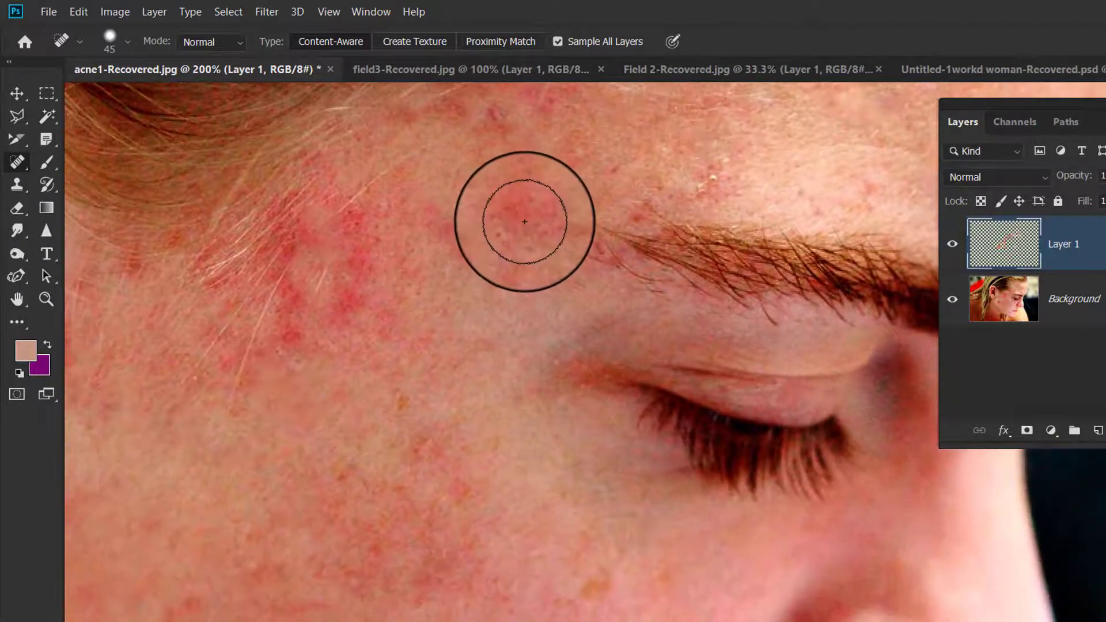
{"action": "left_click", "coordinate": [471, 246]}
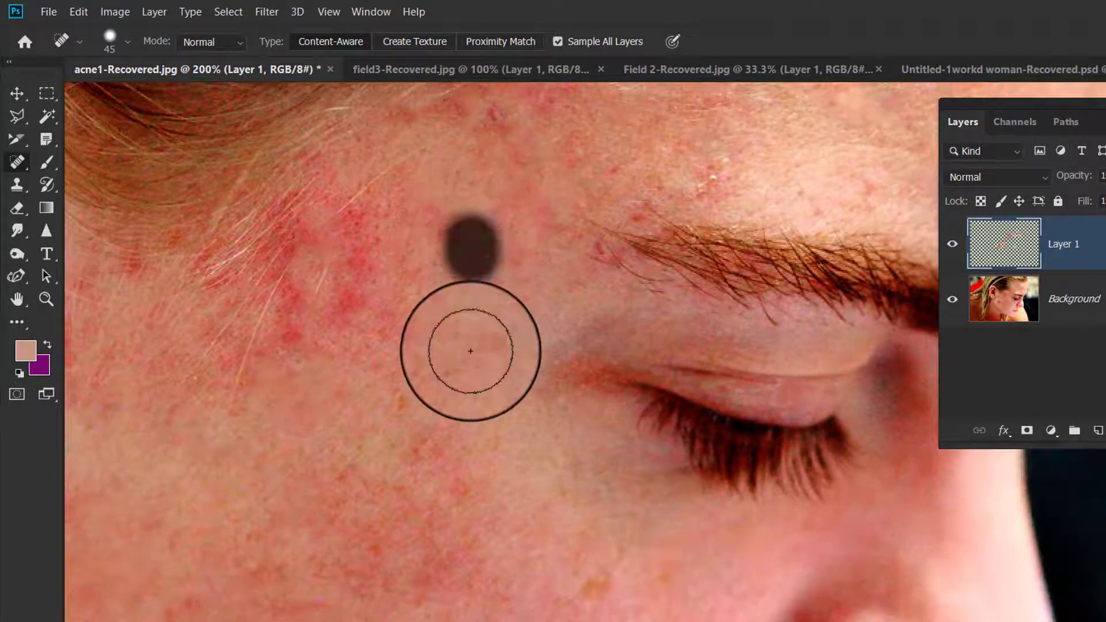
{"action": "left_click_drag", "start_coordinate": [436, 451], "coordinate": [493, 493]}
{"action": "left_click", "coordinate": [291, 294]}
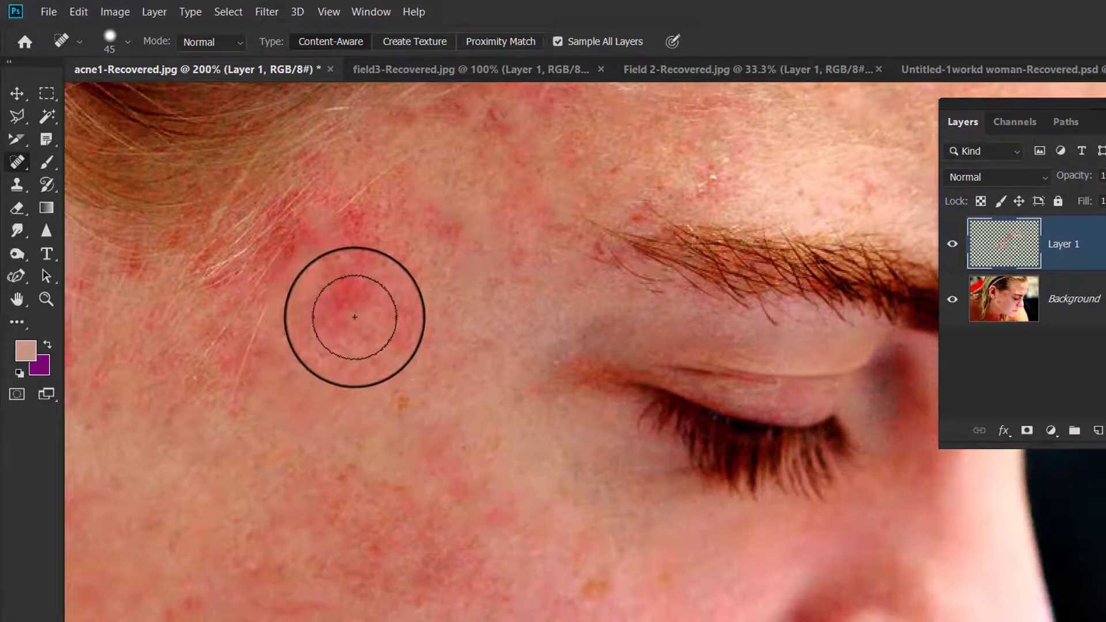
{"action": "left_click", "coordinate": [366, 248]}
Heal the brown spot on the cheek beneath the eye and the red spot in front of the ear
{"action": "left_click_drag", "start_coordinate": [366, 262], "coordinate": [394, 119]}
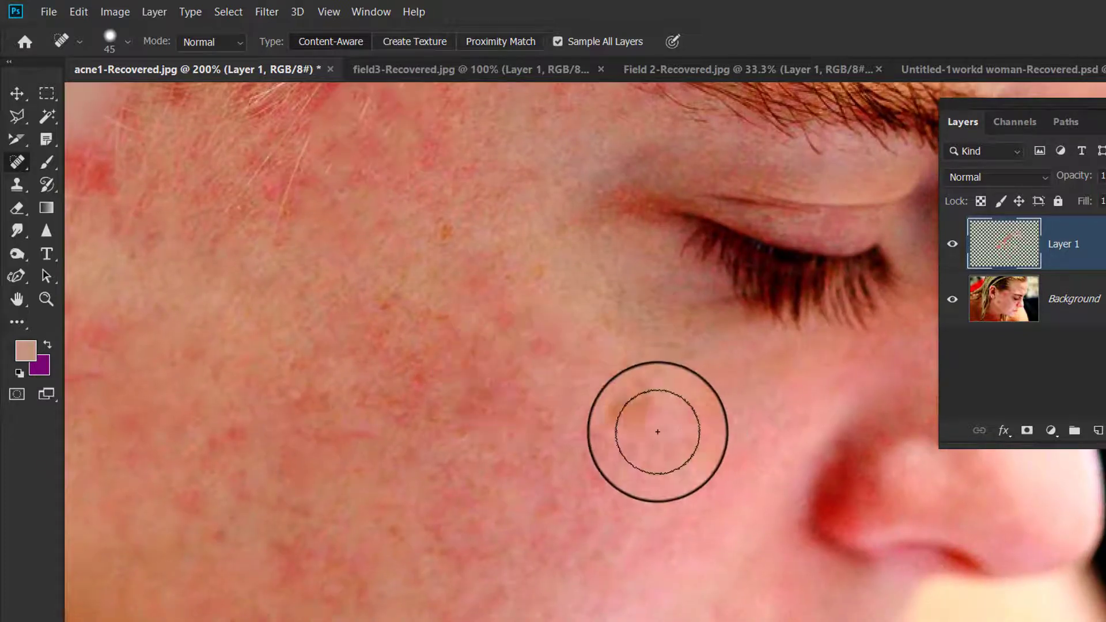
{"action": "left_click", "coordinate": [637, 417]}
{"action": "scroll", "coordinate": [637, 416], "scroll_direction": "down", "scroll_amount": 2}
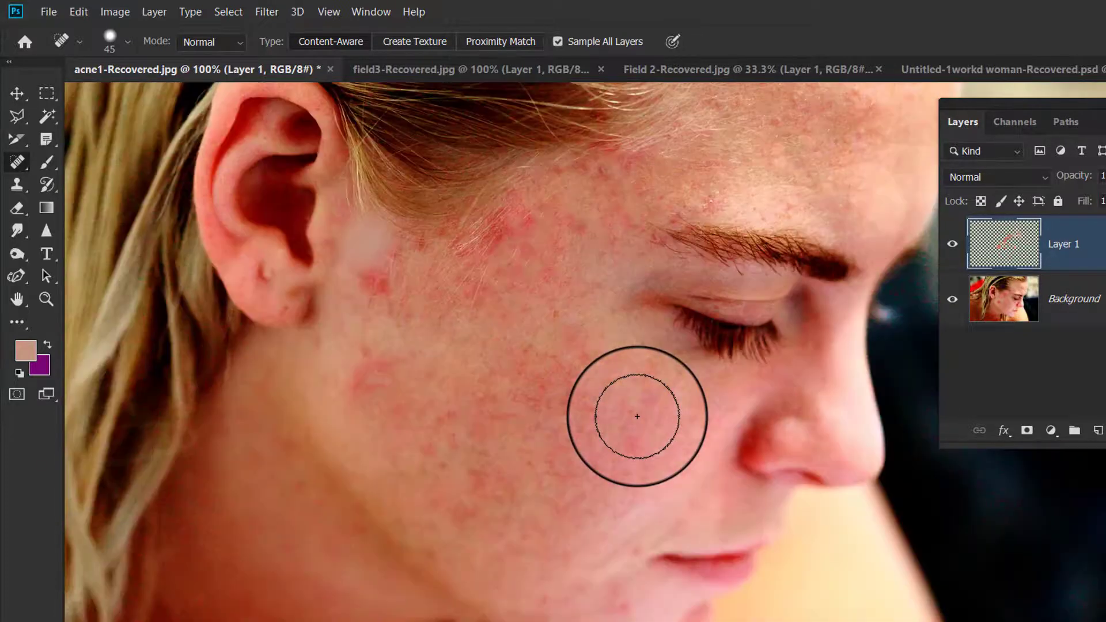
{"action": "left_click", "coordinate": [371, 245]}
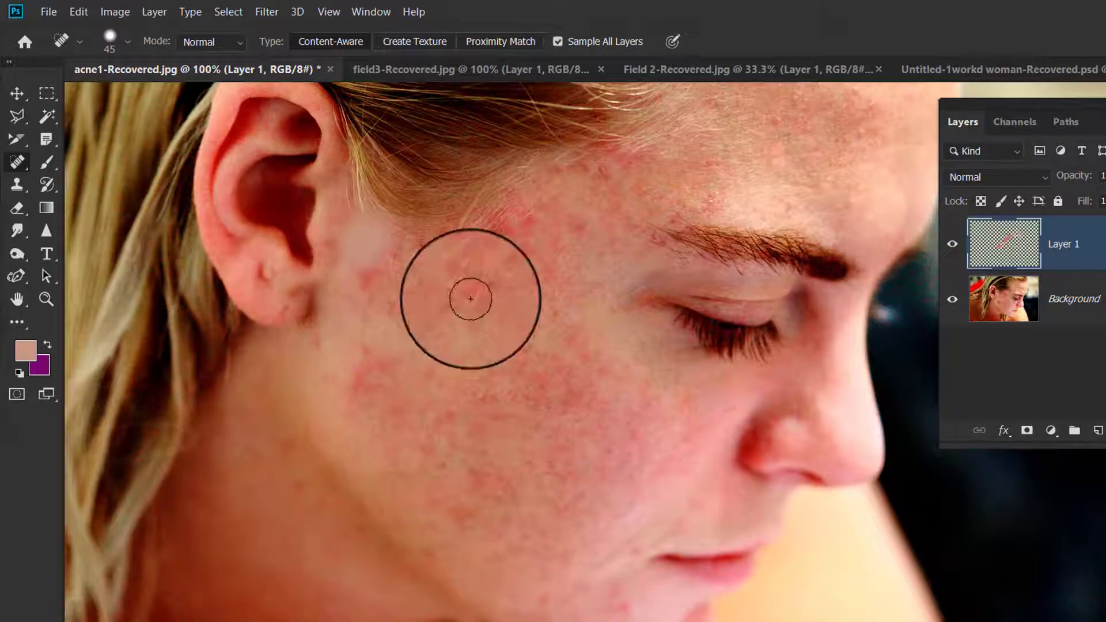
Compare the face before and after retouching by hiding and showing Layer 1, leaving it visible
{"action": "left_click", "coordinate": [954, 245]}
{"action": "left_click", "coordinate": [952, 245]}
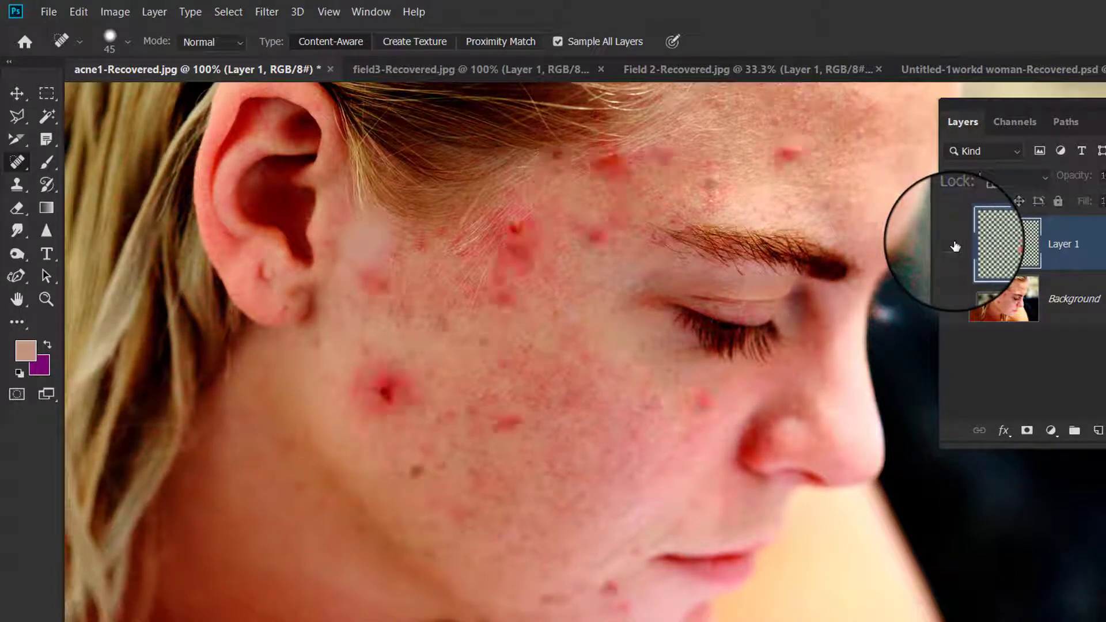
{"action": "left_click", "coordinate": [952, 246]}
{"action": "left_click", "coordinate": [952, 245]}
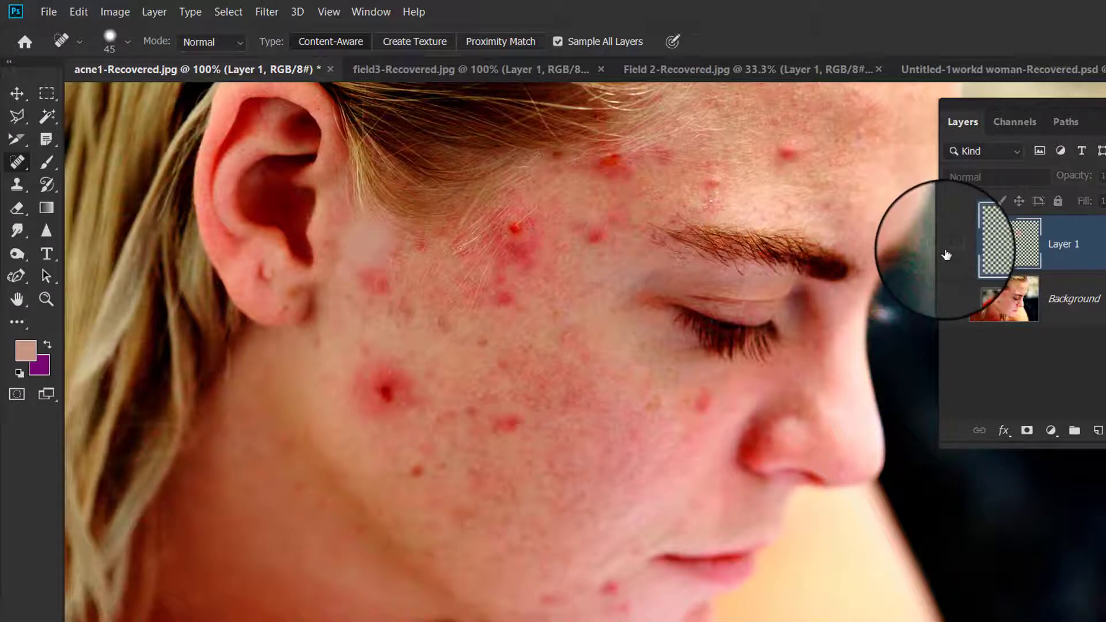
{"action": "left_click", "coordinate": [952, 246]}
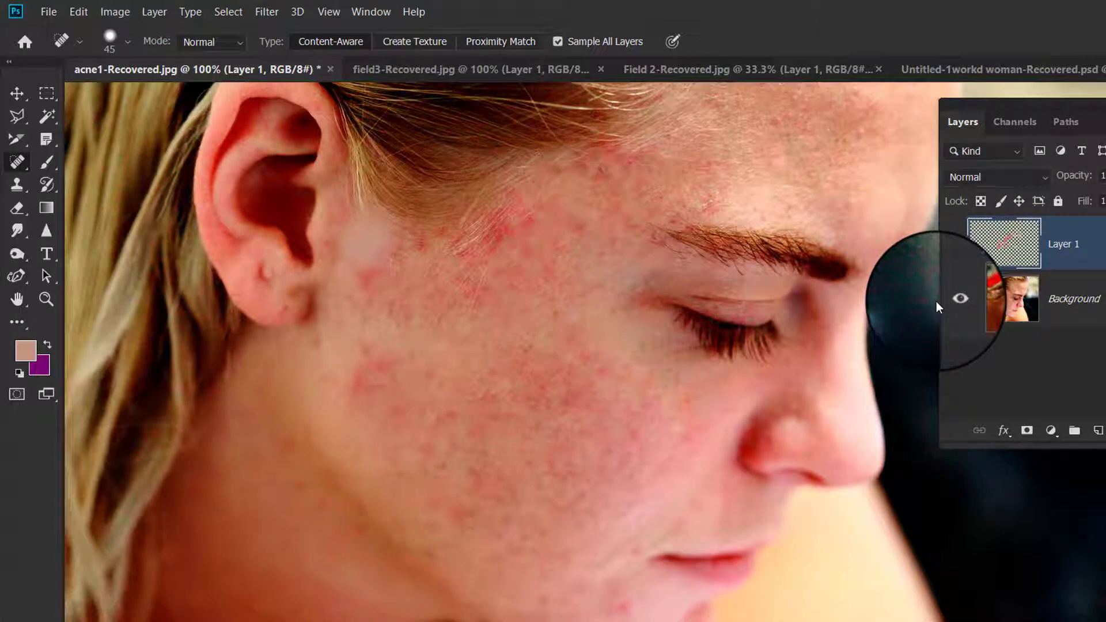
{"action": "left_click", "coordinate": [952, 243]}
Switch to field3-Recovered.jpg and paint out the foreground fence posts on Layer 1 with a 40 px Spot Healing Brush
{"action": "left_click", "coordinate": [412, 66]}
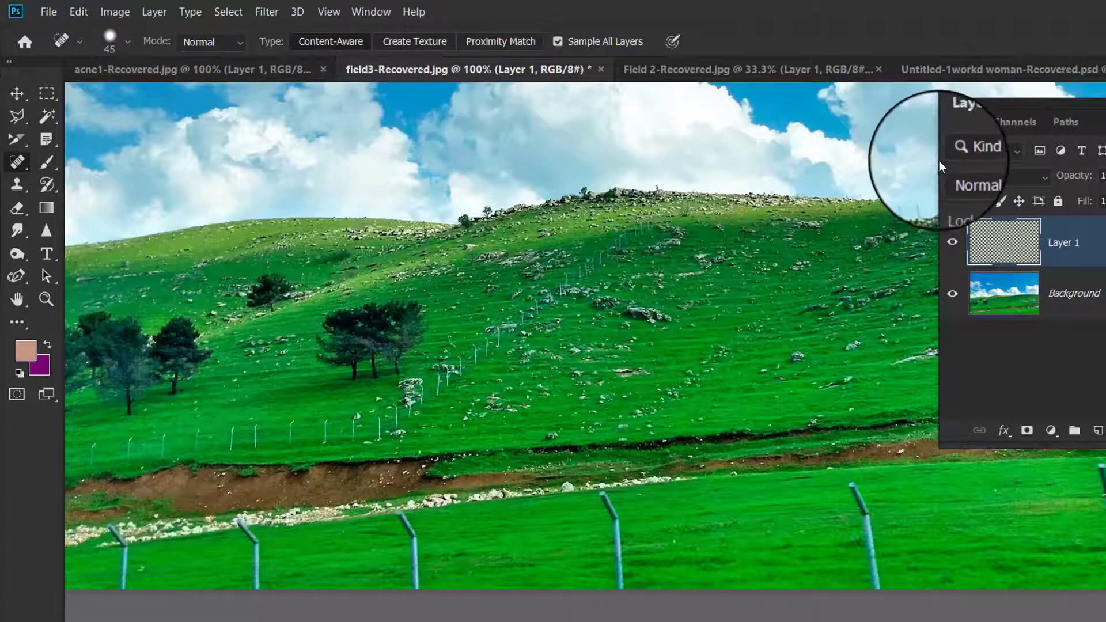
{"action": "left_click_drag", "start_coordinate": [1101, 109], "coordinate": [1105, 106]}
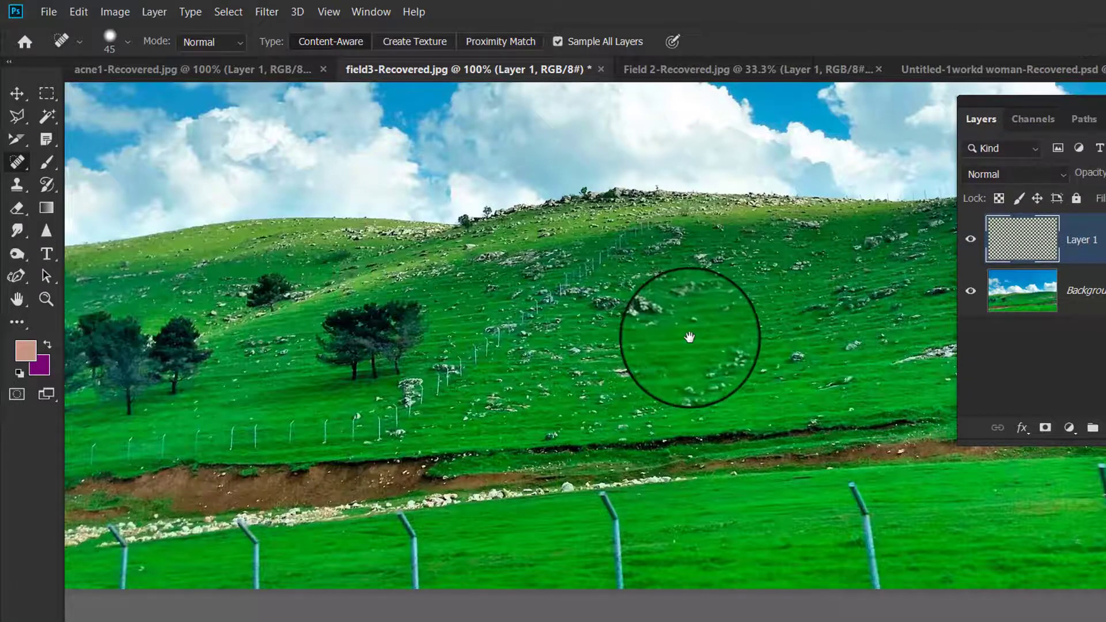
{"action": "mouse_move", "coordinate": [686, 333]}
{"action": "left_mouse_down"}
{"action": "mouse_move", "coordinate": [685, 469]}
{"action": "mouse_move", "coordinate": [630, 371]}
{"action": "mouse_move", "coordinate": [645, 426]}
{"action": "mouse_move", "coordinate": [704, 367]}
{"action": "left_mouse_up"}
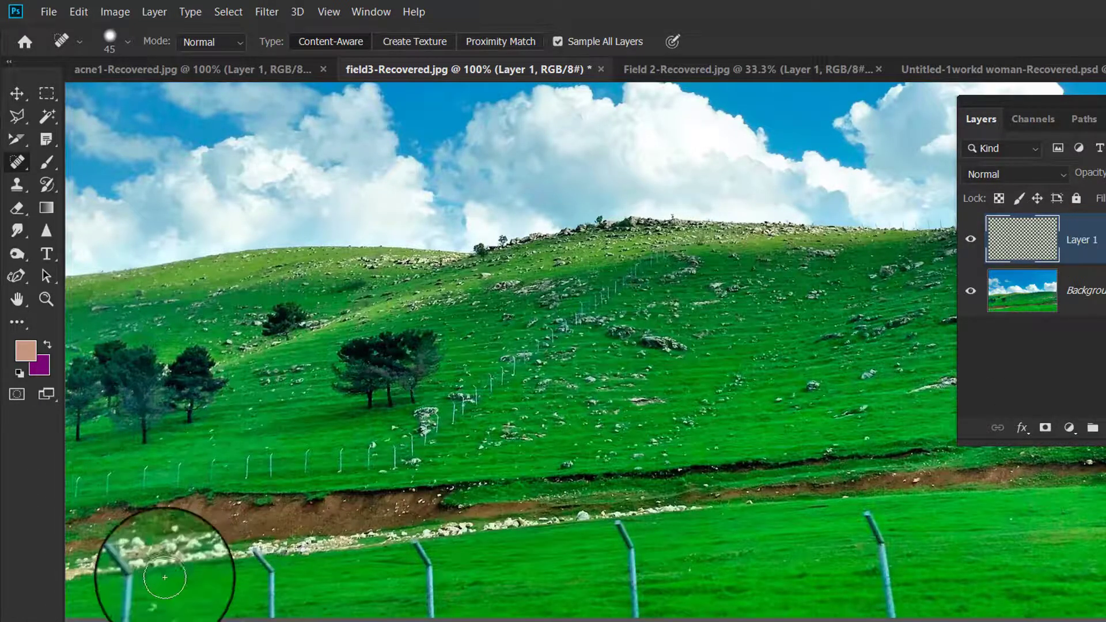
{"action": "key", "text": "bracketleft"}
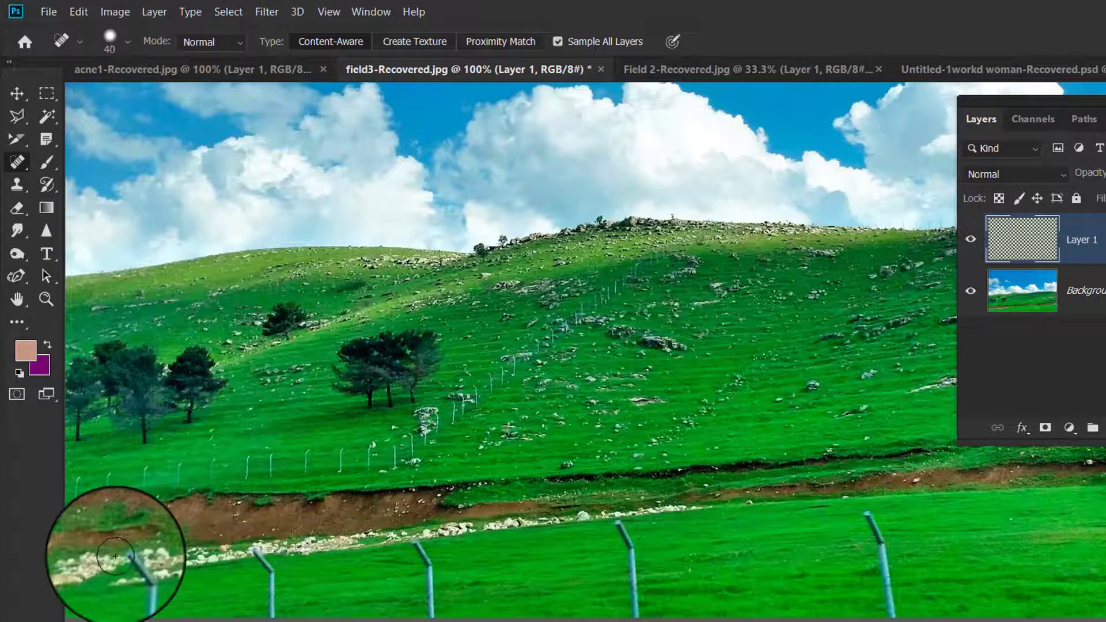
{"action": "left_click_drag", "start_coordinate": [114, 555], "coordinate": [136, 615]}
{"action": "left_click_drag", "start_coordinate": [257, 551], "coordinate": [280, 613]}
{"action": "left_click_drag", "start_coordinate": [416, 532], "coordinate": [442, 614]}
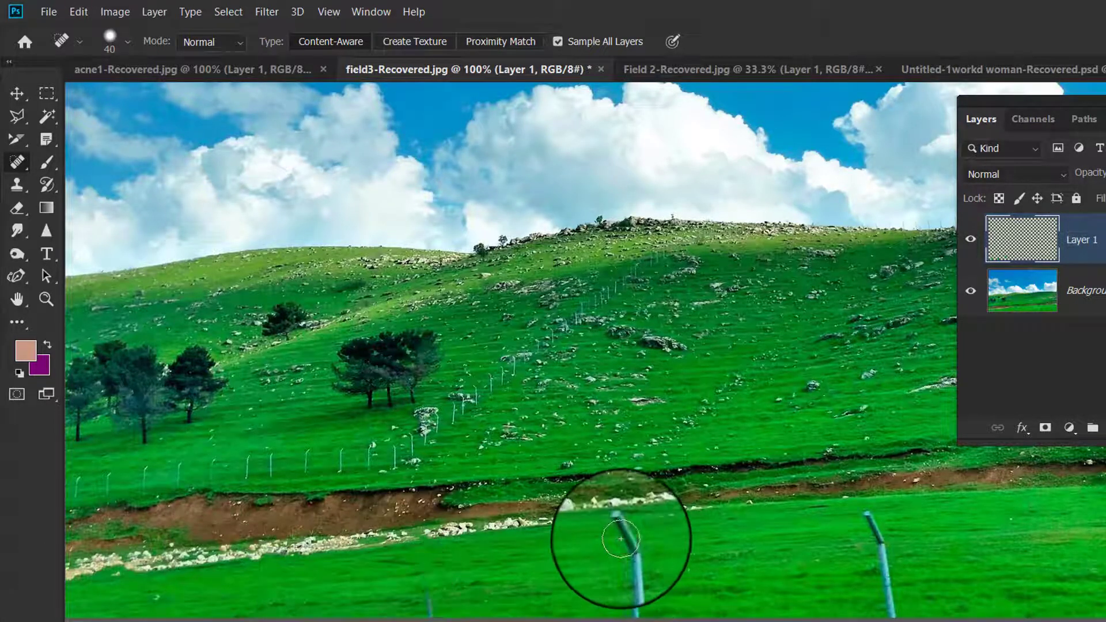
{"action": "left_click_drag", "start_coordinate": [622, 538], "coordinate": [633, 593]}
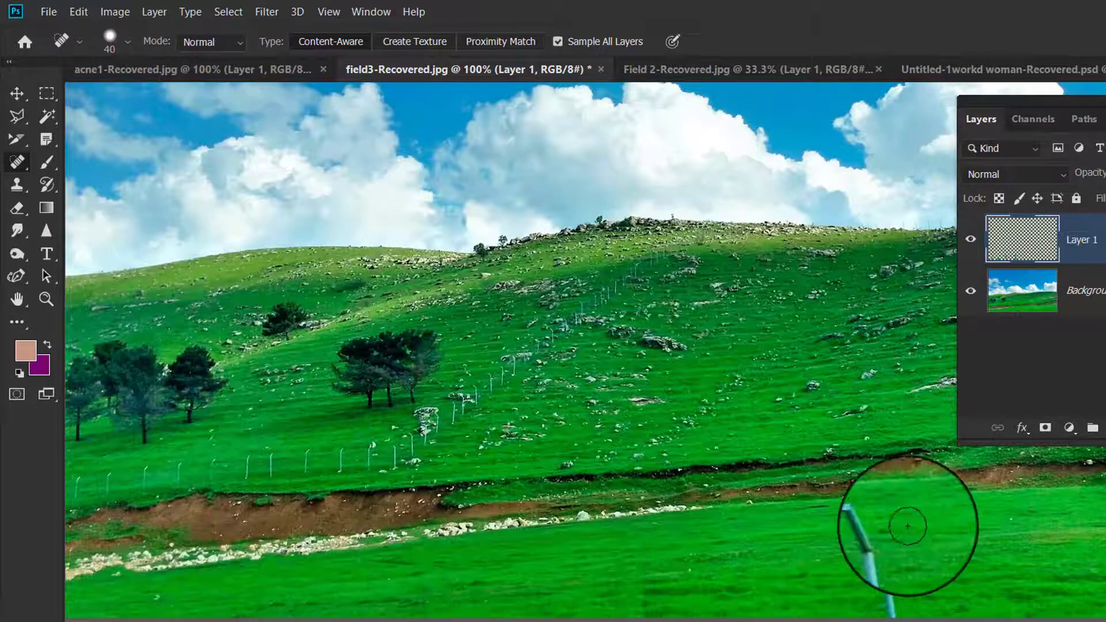
{"action": "left_click_drag", "start_coordinate": [870, 507], "coordinate": [885, 612]}
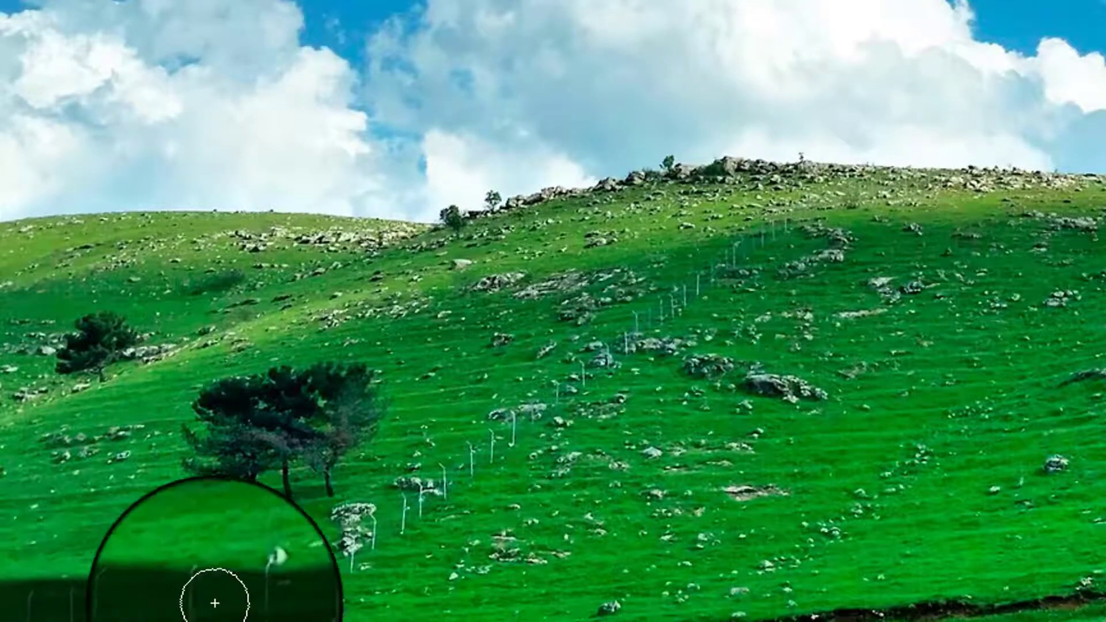
Paint out the distant fence running up the hillside and compare the landscape with Layer 1 hidden and shown
{"action": "mouse_move", "coordinate": [288, 602]}
{"action": "left_mouse_down"}
{"action": "mouse_move", "coordinate": [511, 413]}
{"action": "mouse_move", "coordinate": [637, 347]}
{"action": "mouse_move", "coordinate": [804, 198]}
{"action": "left_mouse_up"}
{"action": "left_click_drag", "start_coordinate": [481, 459], "coordinate": [354, 558]}
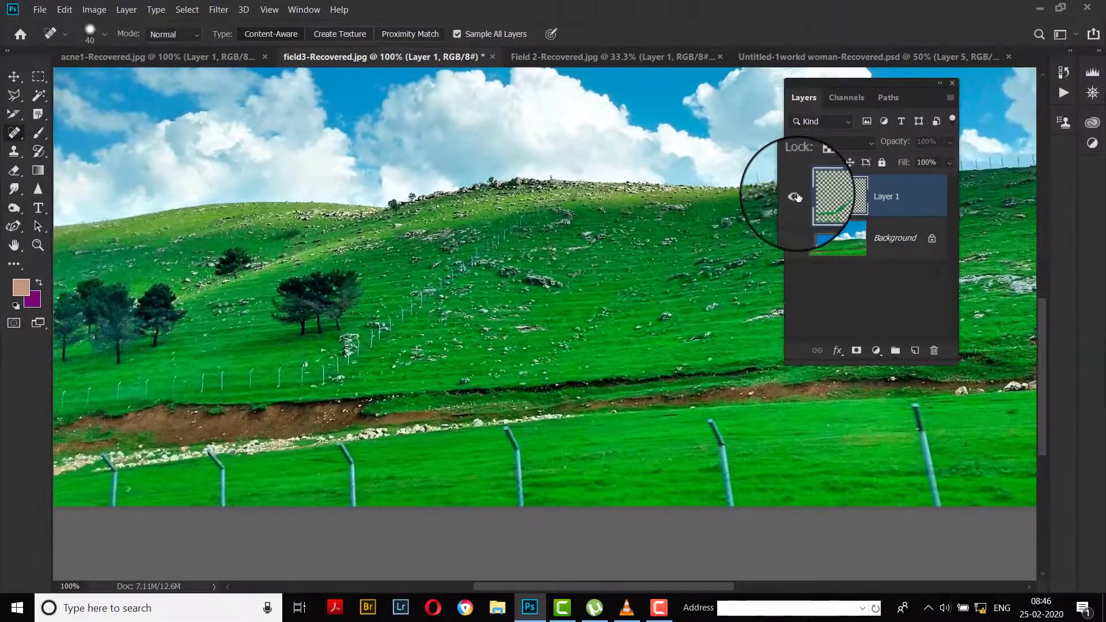
{"action": "left_click", "coordinate": [796, 197]}
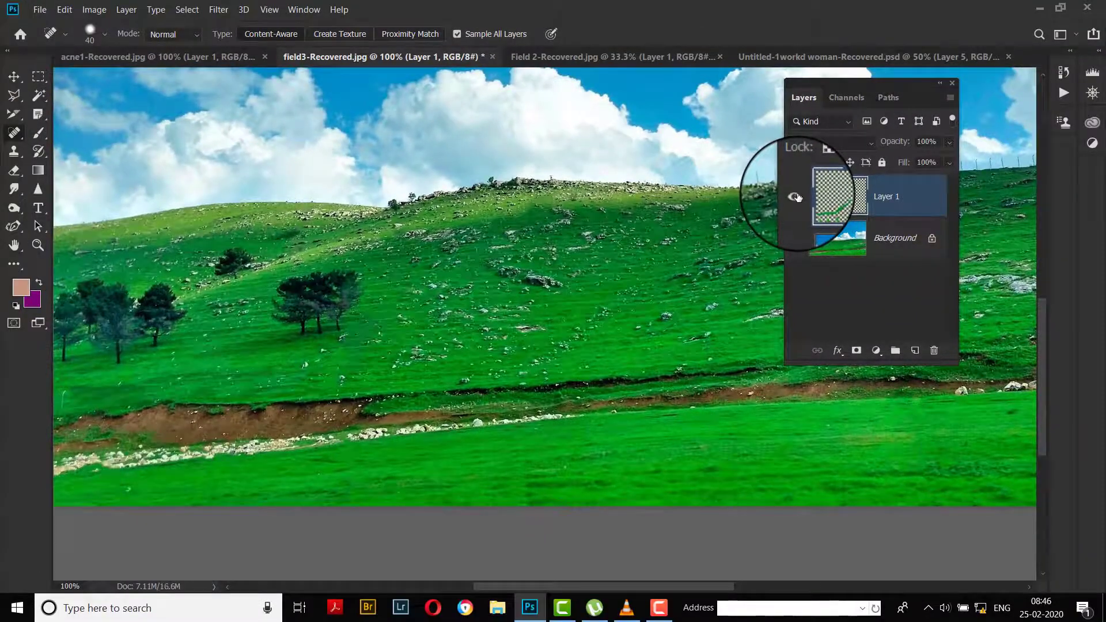
Switch to Field 2-Recovered.jpg and paint out the wooden post on Layer 1 with a 300 px Spot Healing Brush
{"action": "left_click", "coordinate": [537, 57]}
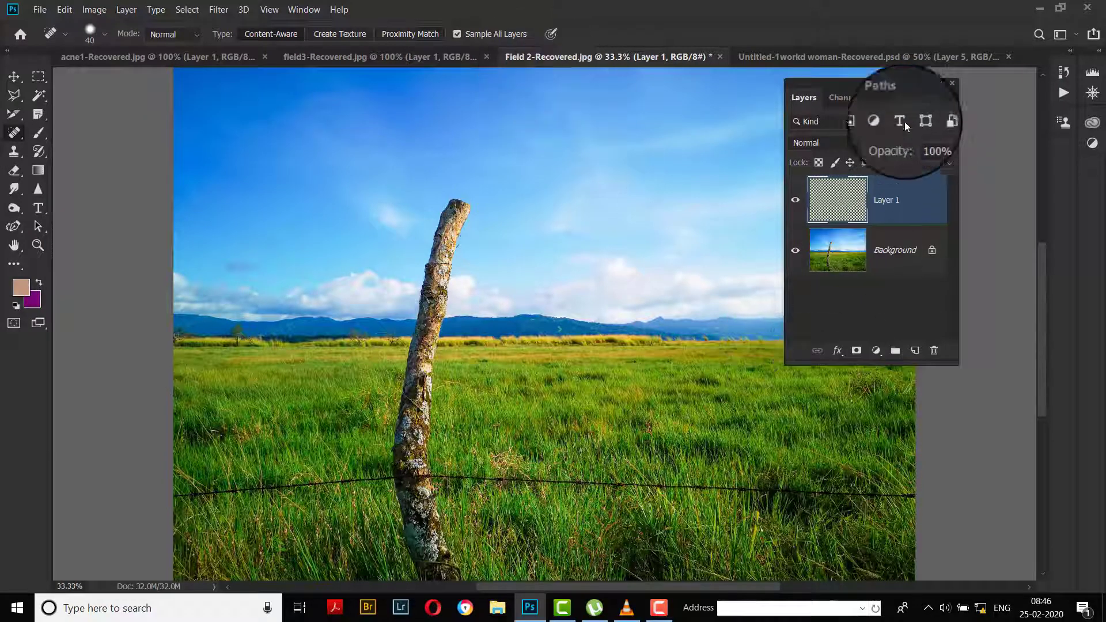
{"action": "left_click_drag", "start_coordinate": [882, 90], "coordinate": [919, 75]}
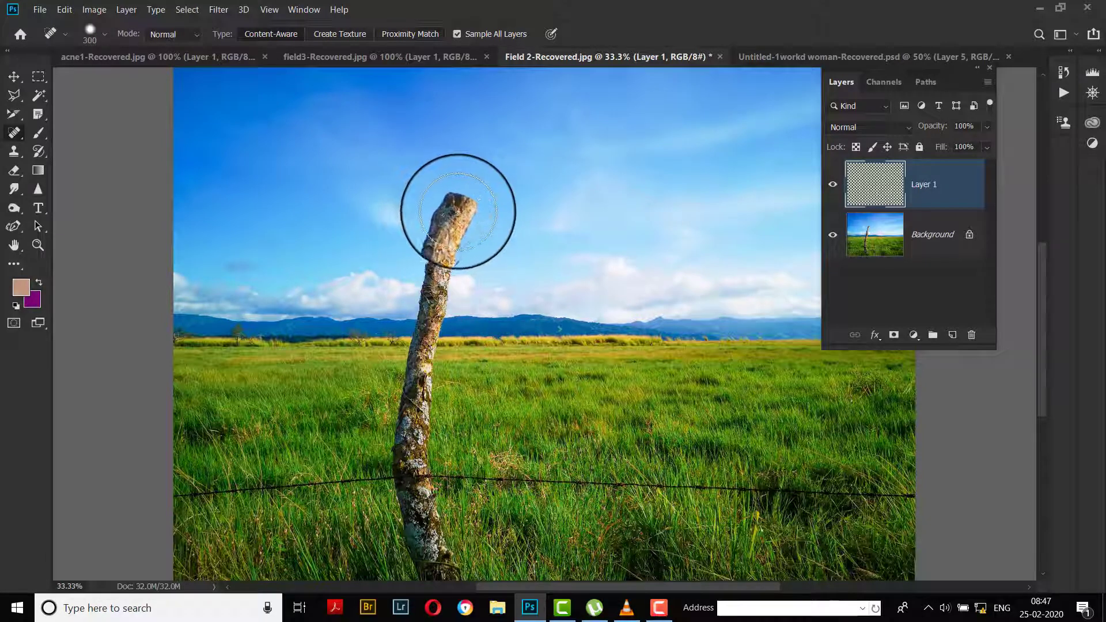
{"action": "mouse_move", "coordinate": [458, 210]}
{"action": "left_mouse_down"}
{"action": "mouse_move", "coordinate": [407, 454]}
{"action": "mouse_move", "coordinate": [435, 589]}
{"action": "left_mouse_up"}
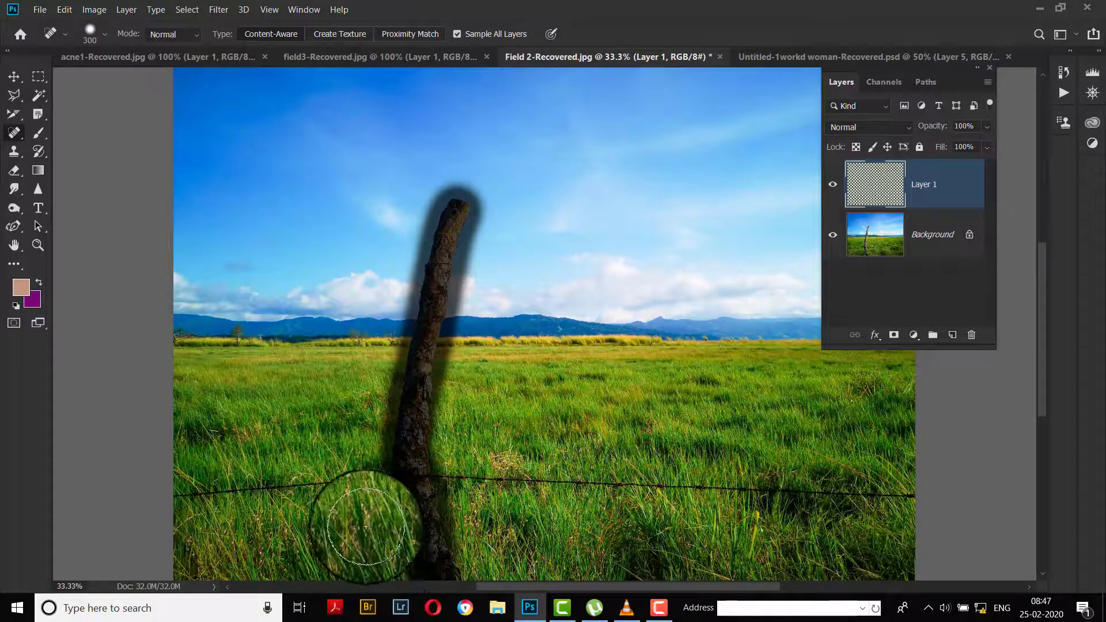
Reduce the brush to 100 px and paint out the barbed wire across the grass, including the leftover piece
{"action": "key", "text": "bracketleft"}
{"action": "key", "text": "bracketleft"}
{"action": "key", "text": "bracketleft"}
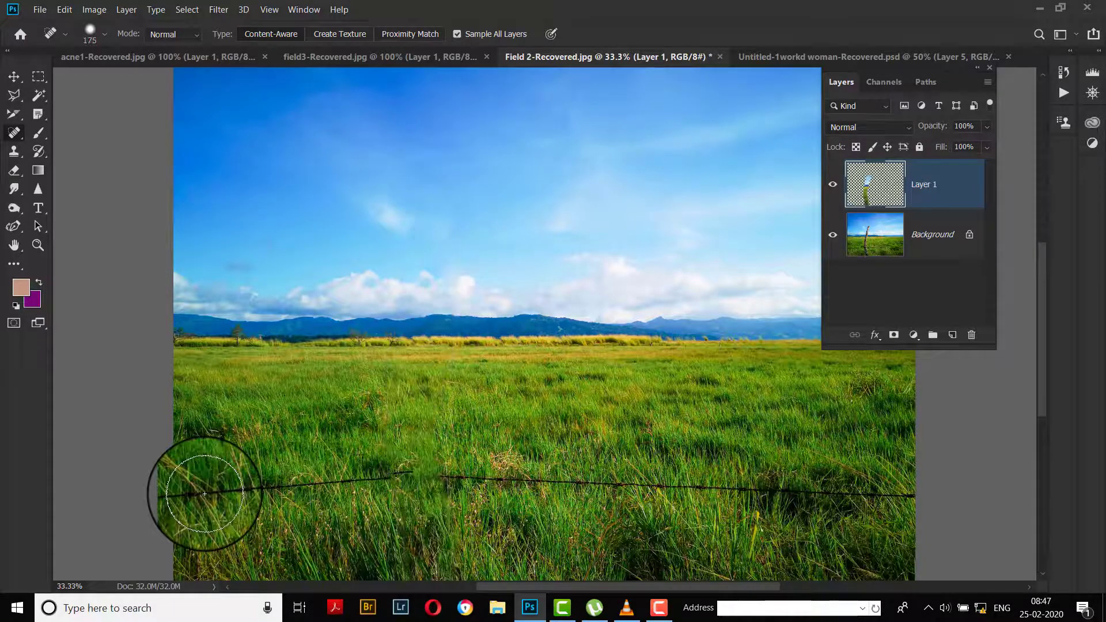
{"action": "key", "text": "bracketleft"}
{"action": "key", "text": "bracketleft"}
{"action": "mouse_move", "coordinate": [174, 493]}
{"action": "left_mouse_down"}
{"action": "mouse_move", "coordinate": [490, 478]}
{"action": "mouse_move", "coordinate": [944, 494]}
{"action": "left_mouse_up"}
{"action": "left_click_drag", "start_coordinate": [416, 472], "coordinate": [417, 470]}
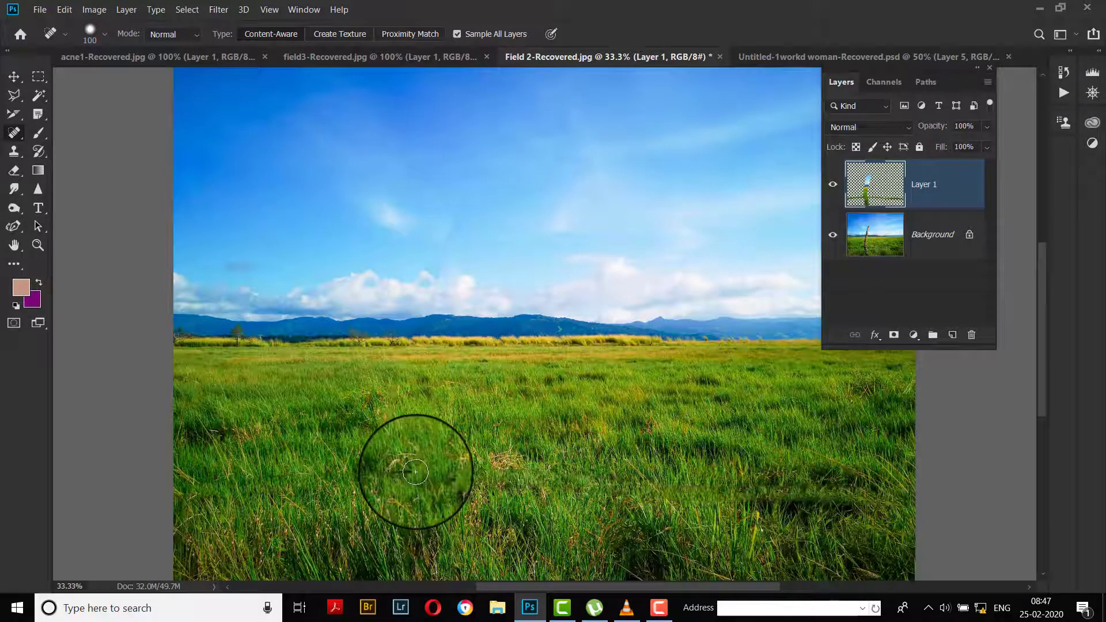
{"action": "left_click", "coordinate": [406, 471]}
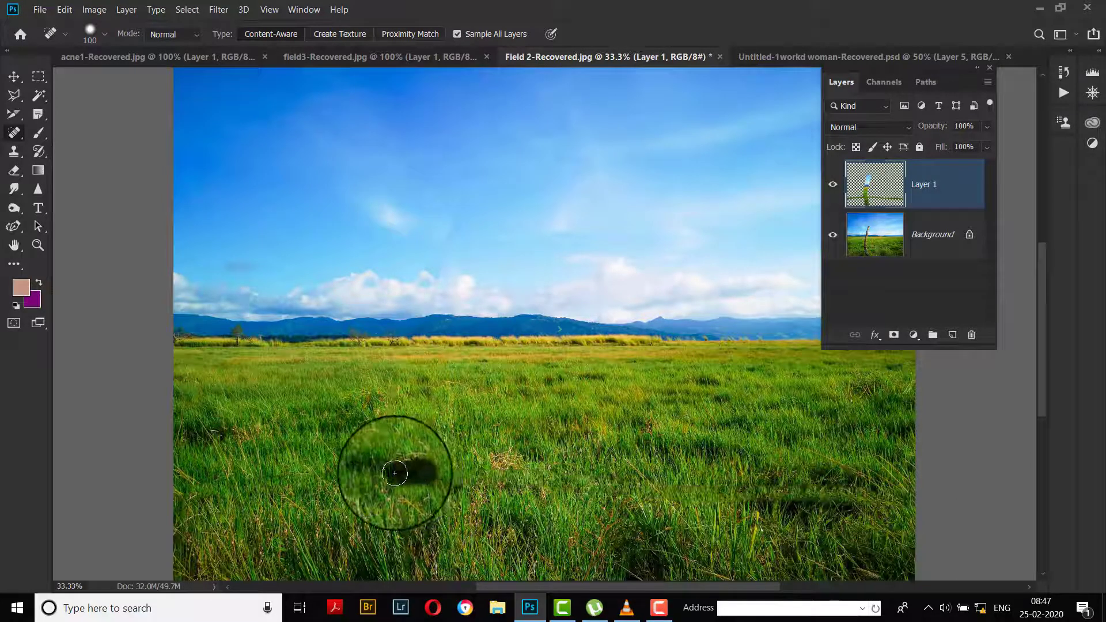
Compare the field with and without the post and wire by toggling Layer 1, leaving it visible
{"action": "left_click", "coordinate": [836, 187]}
{"action": "left_click", "coordinate": [836, 187]}
{"action": "left_click", "coordinate": [836, 187]}
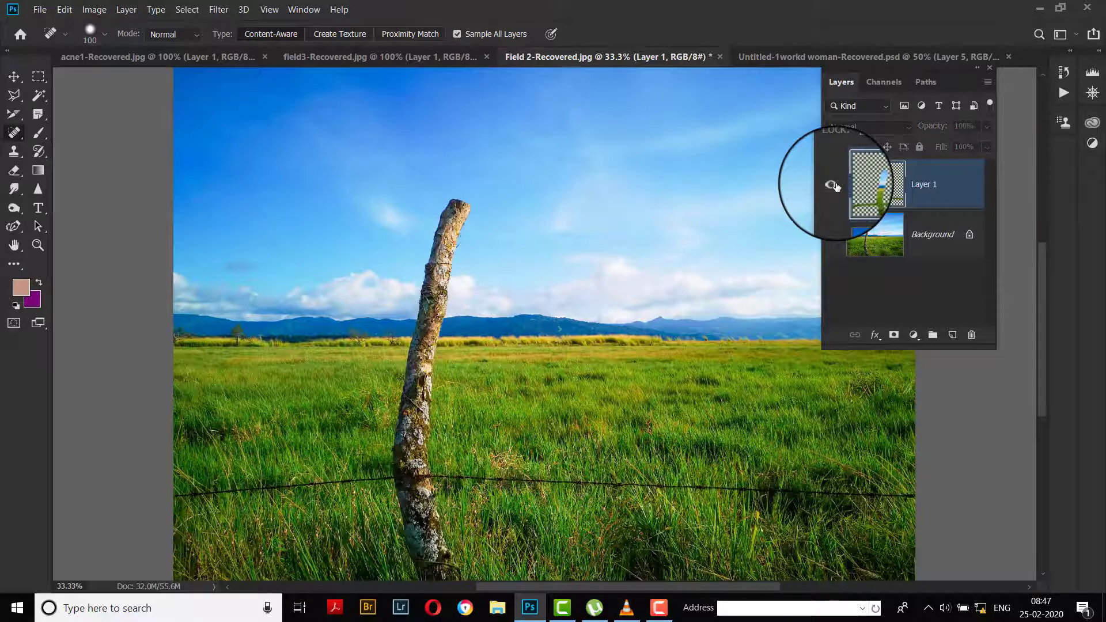
{"action": "left_click", "coordinate": [836, 186]}
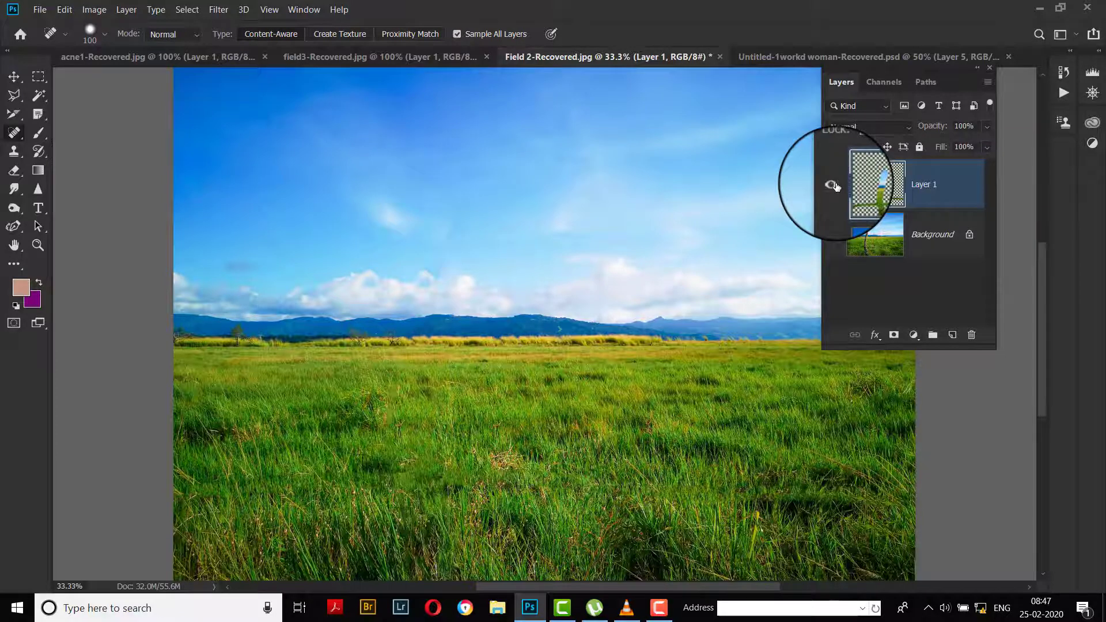
Switch to Untitled-1workd woman-Recovered.psd and paint over the wrinkles on the woman's left cheek on Layer 5 with a 20 px Spot Healing Brush
{"action": "left_click", "coordinate": [768, 58]}
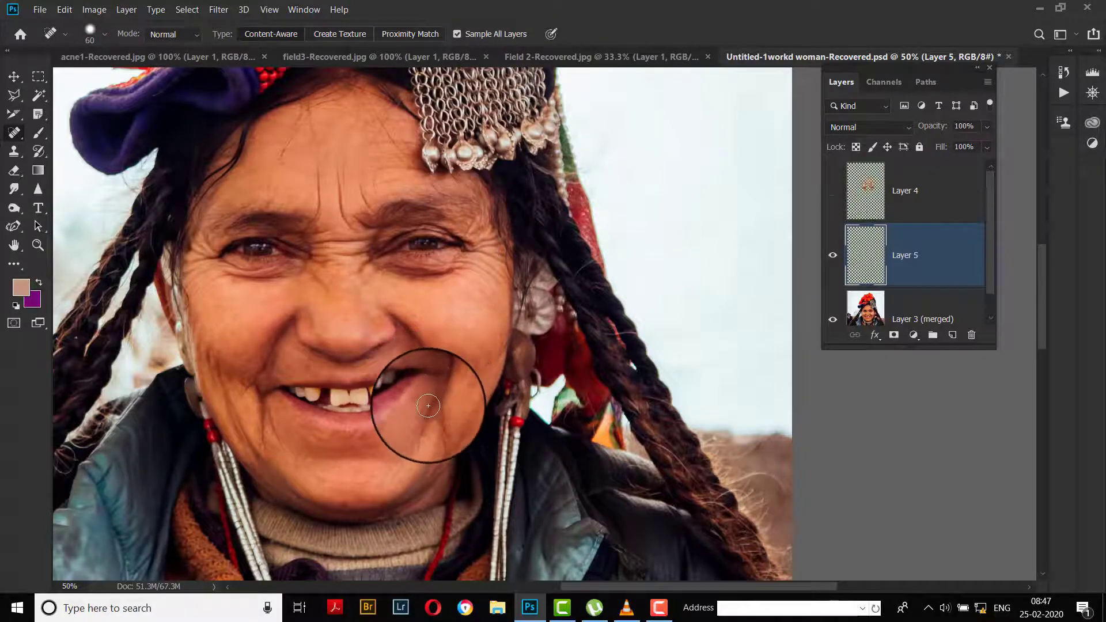
{"action": "scroll", "coordinate": [431, 404], "scroll_direction": "up", "scroll_amount": 1}
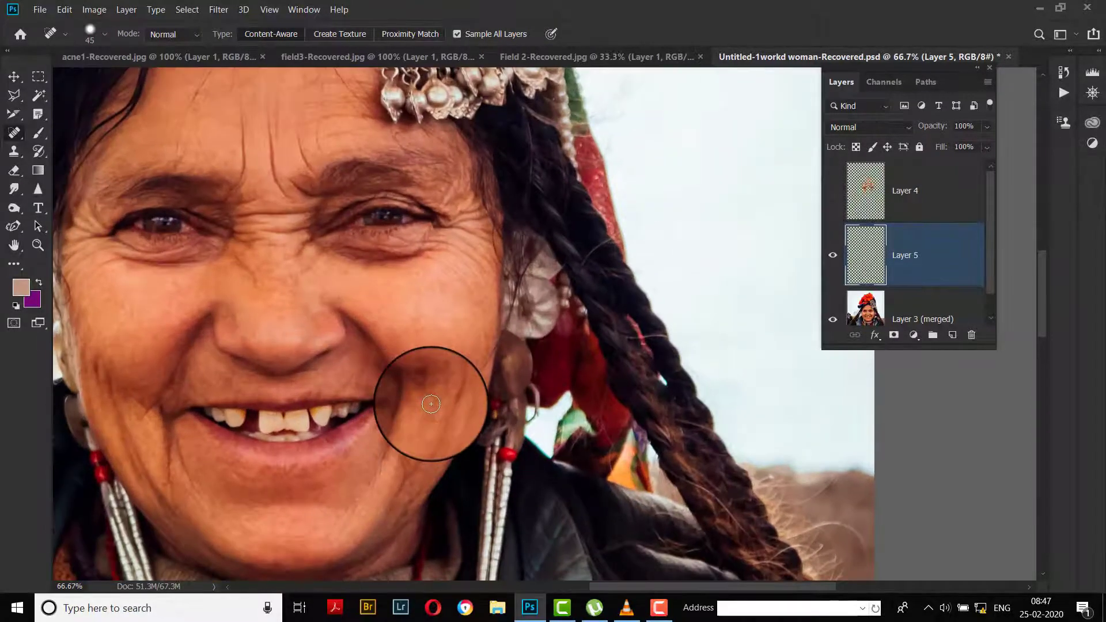
{"action": "scroll", "coordinate": [431, 404], "scroll_direction": "up", "scroll_amount": 1}
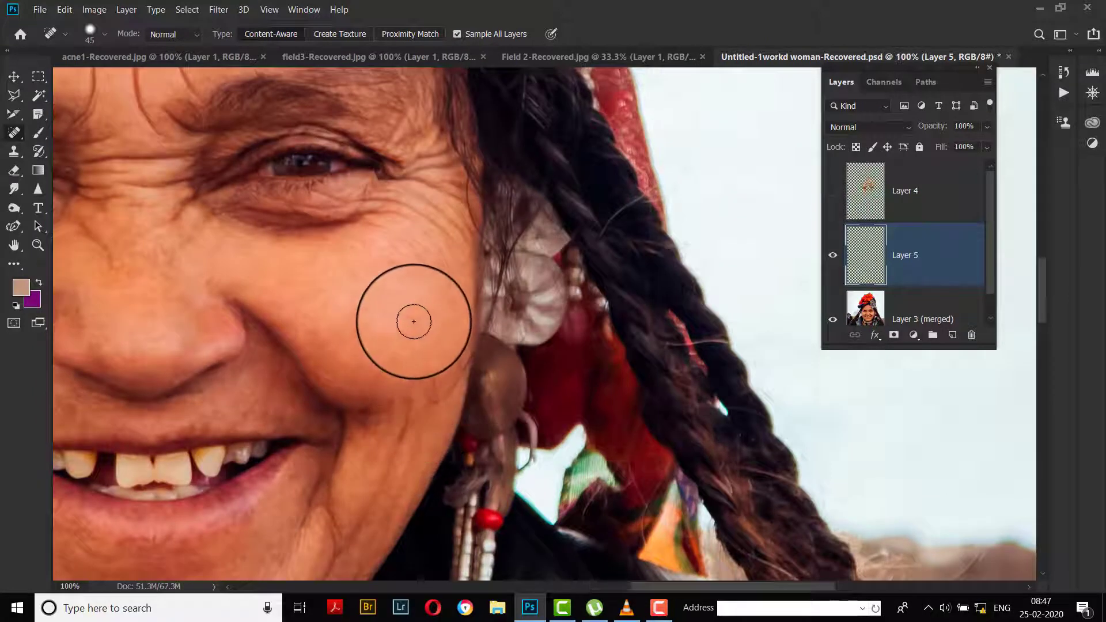
{"action": "key", "text": "bracketleft"}
{"action": "left_click_drag", "start_coordinate": [407, 412], "coordinate": [331, 567]}
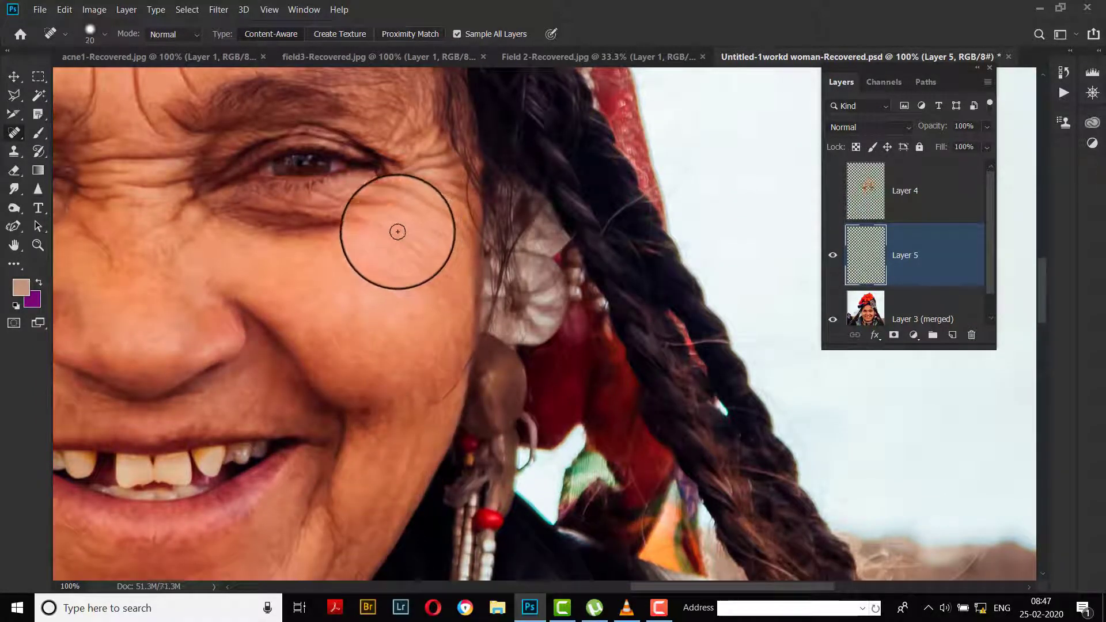
{"action": "mouse_move", "coordinate": [419, 233]}
{"action": "left_mouse_down"}
{"action": "mouse_move", "coordinate": [448, 239]}
{"action": "mouse_move", "coordinate": [447, 218]}
{"action": "mouse_move", "coordinate": [416, 202]}
{"action": "mouse_move", "coordinate": [429, 236]}
{"action": "mouse_move", "coordinate": [393, 233]}
{"action": "left_mouse_up"}
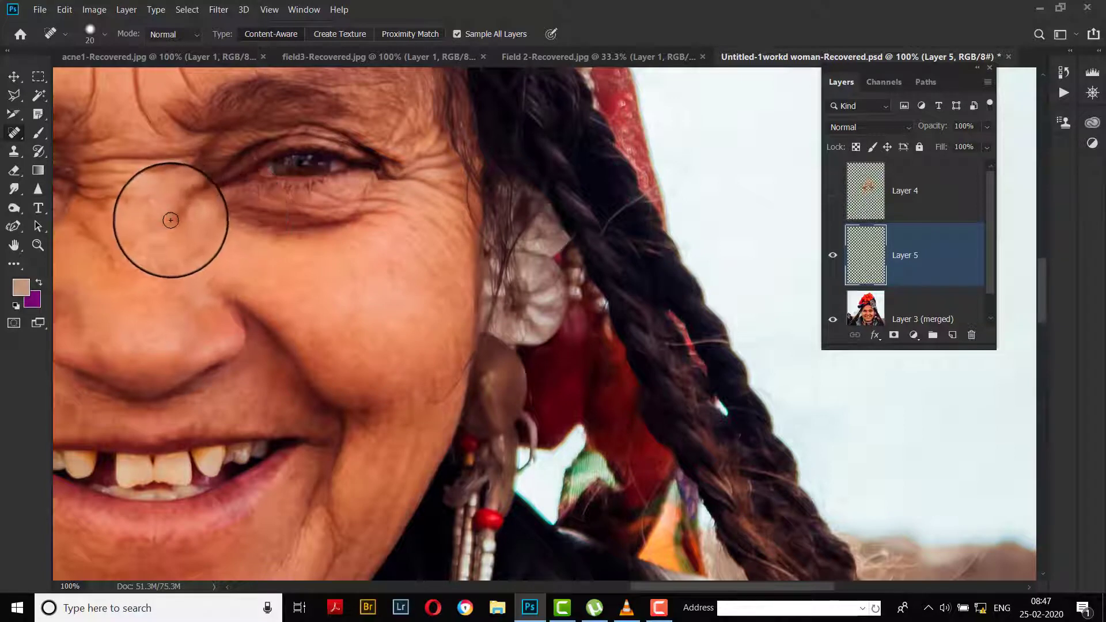
Paint over the fine horizontal wrinkles across the bridge of the nose with the Spot Healing Brush
{"action": "left_click_drag", "start_coordinate": [179, 198], "coordinate": [177, 198]}
{"action": "mouse_move", "coordinate": [109, 183]}
{"action": "left_mouse_down"}
{"action": "mouse_move", "coordinate": [164, 186]}
{"action": "mouse_move", "coordinate": [199, 175]}
{"action": "left_mouse_up"}
{"action": "left_click_drag", "start_coordinate": [96, 186], "coordinate": [170, 174]}
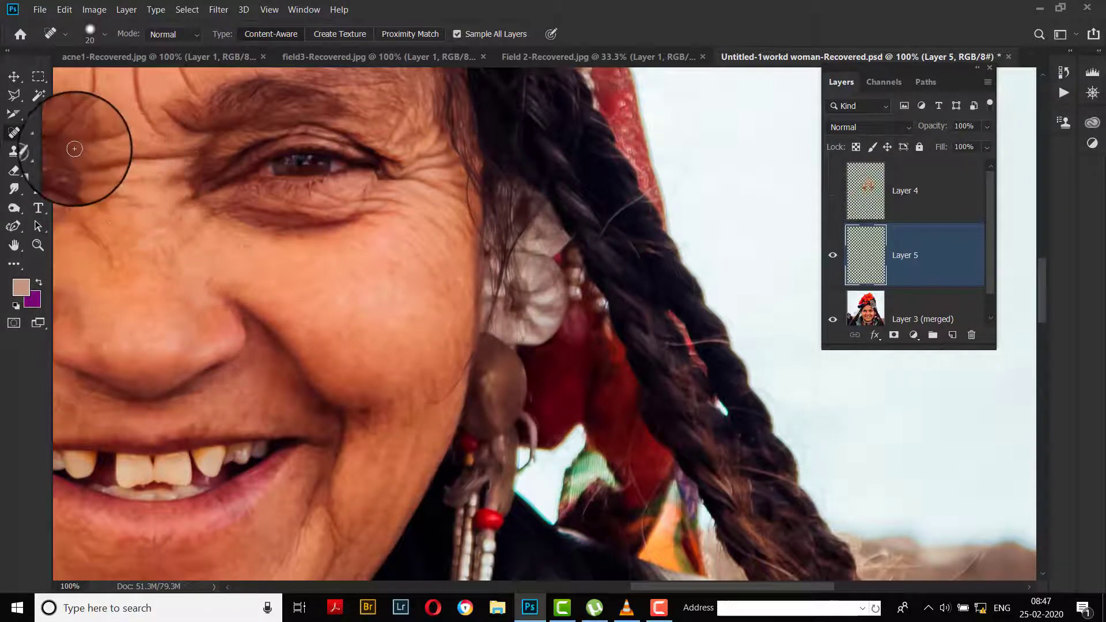
{"action": "left_click_drag", "start_coordinate": [86, 155], "coordinate": [179, 153]}
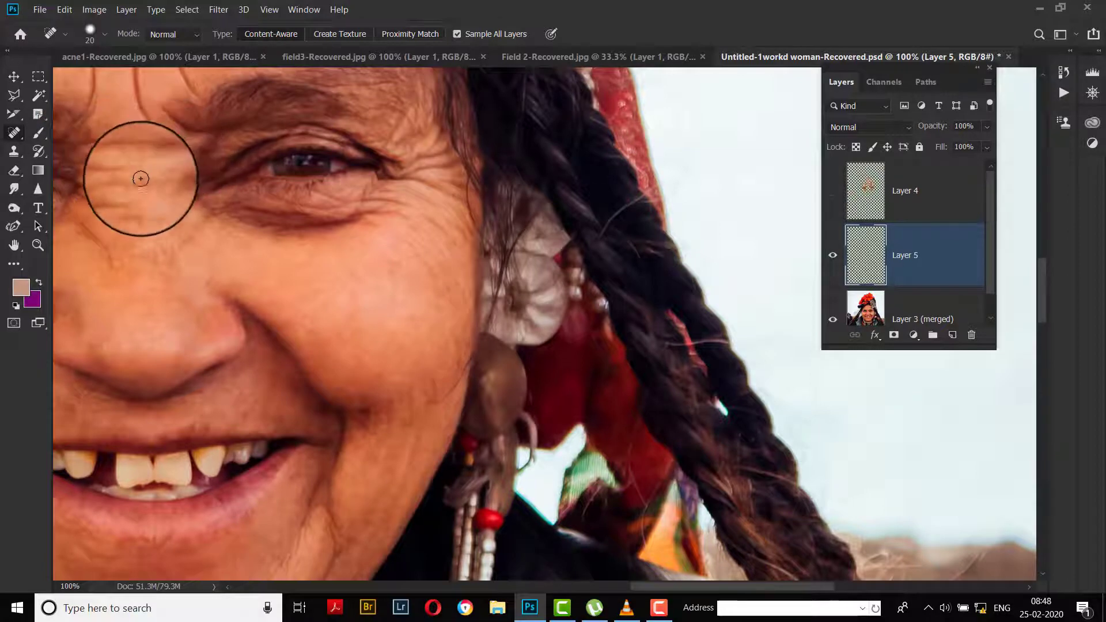
Paint out the three vertical frown lines between the eyebrows on Layer 5
{"action": "mouse_move", "coordinate": [85, 217]}
{"action": "left_mouse_down"}
{"action": "mouse_move", "coordinate": [121, 267]}
{"action": "mouse_move", "coordinate": [402, 412]}
{"action": "mouse_move", "coordinate": [491, 321]}
{"action": "left_mouse_up"}
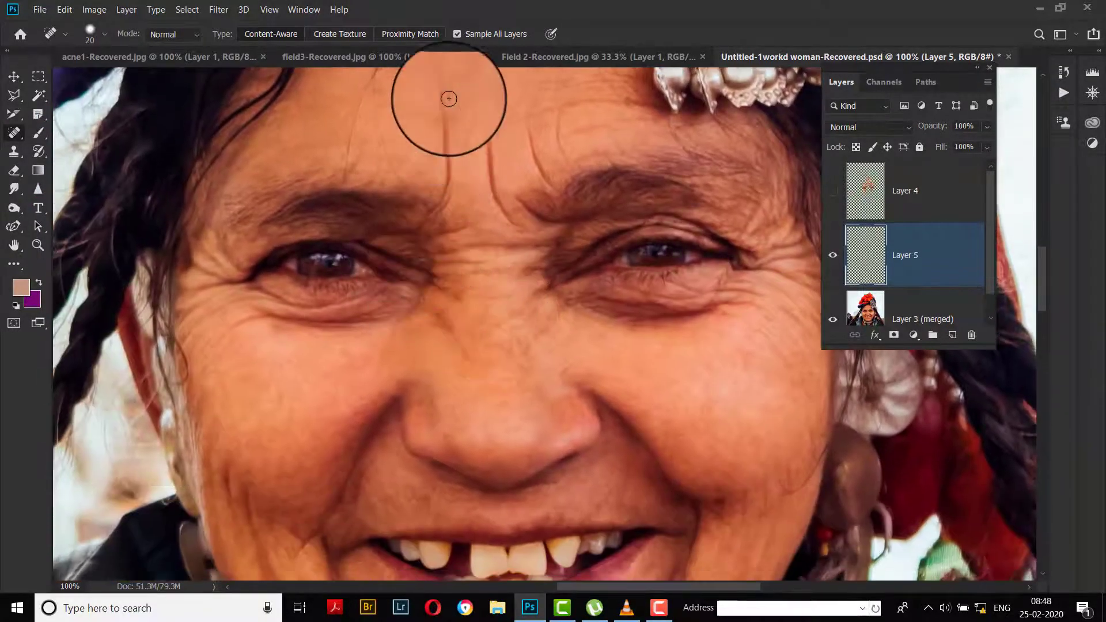
{"action": "left_click_drag", "start_coordinate": [448, 119], "coordinate": [443, 222]}
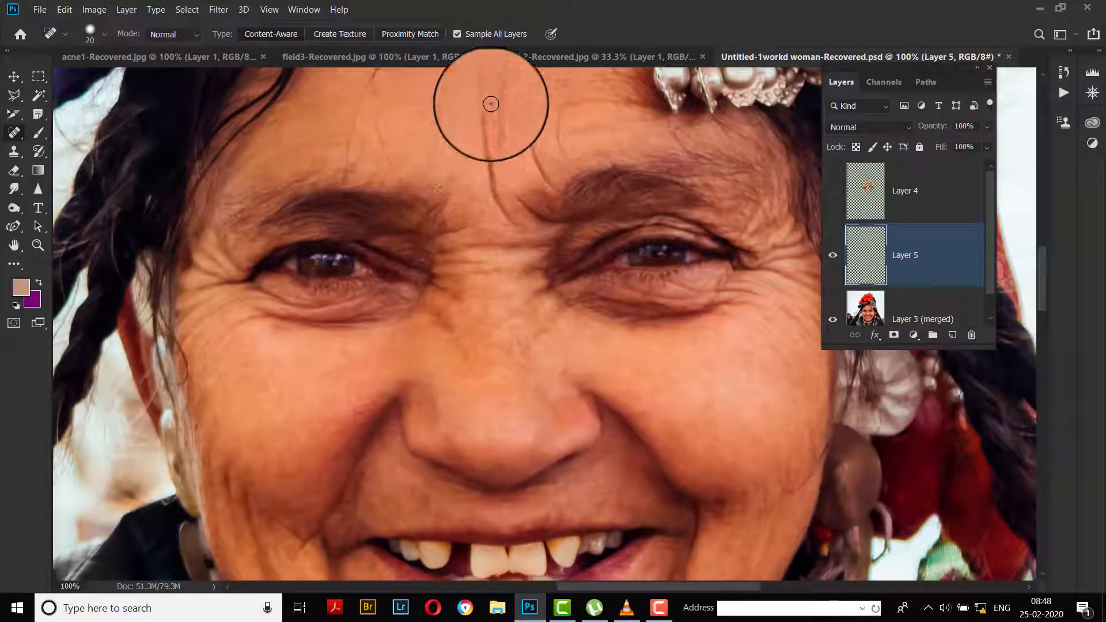
{"action": "left_click_drag", "start_coordinate": [490, 104], "coordinate": [490, 225]}
{"action": "left_click_drag", "start_coordinate": [527, 130], "coordinate": [541, 201]}
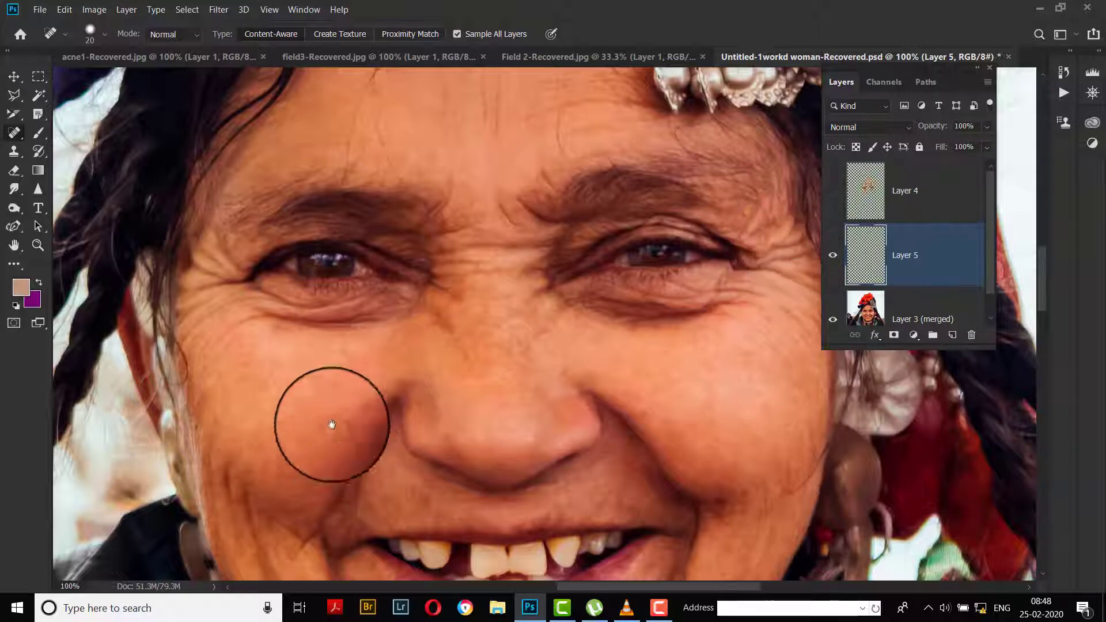
Paint out the long creases running down the woman's right cheek and beside the corner of her mouth
{"action": "scroll", "coordinate": [328, 424], "scroll_direction": "down", "scroll_amount": 5}
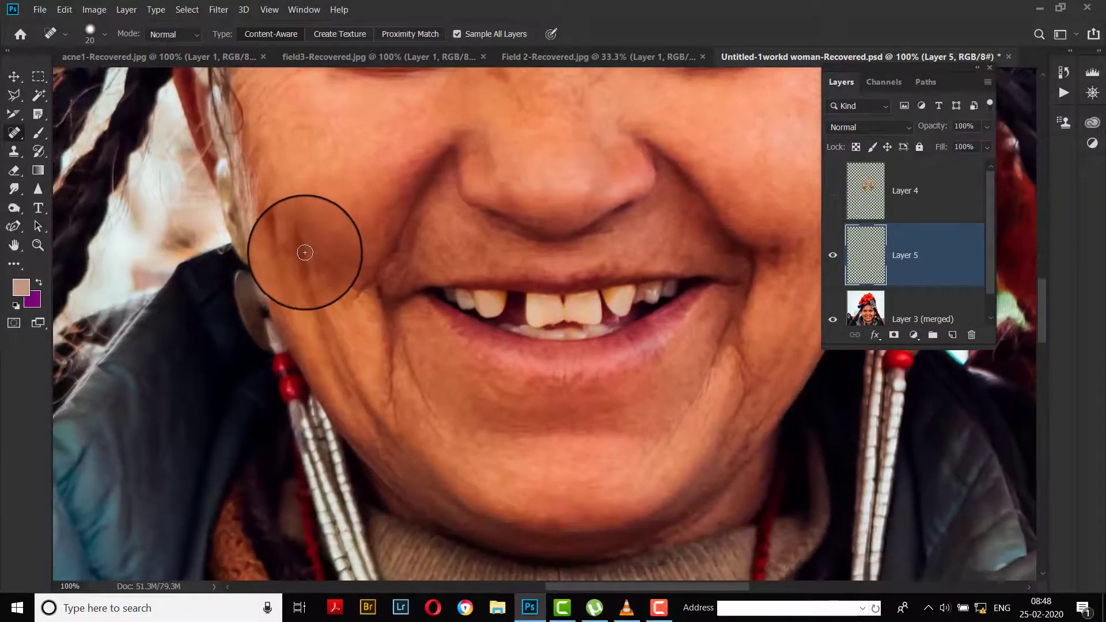
{"action": "left_click_drag", "start_coordinate": [289, 228], "coordinate": [380, 437]}
{"action": "mouse_move", "coordinate": [335, 353]}
{"action": "left_mouse_down"}
{"action": "mouse_move", "coordinate": [314, 258]}
{"action": "mouse_move", "coordinate": [279, 197]}
{"action": "left_mouse_up"}
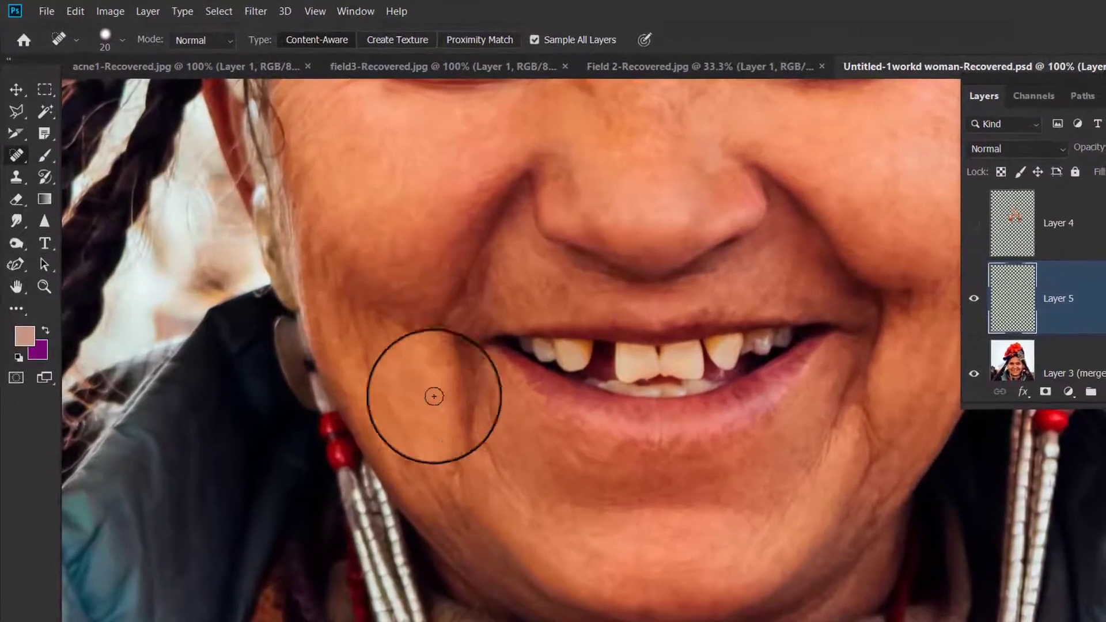
{"action": "mouse_move", "coordinate": [426, 348]}
{"action": "left_mouse_down"}
{"action": "mouse_move", "coordinate": [437, 448]}
{"action": "mouse_move", "coordinate": [510, 510]}
{"action": "left_mouse_up"}
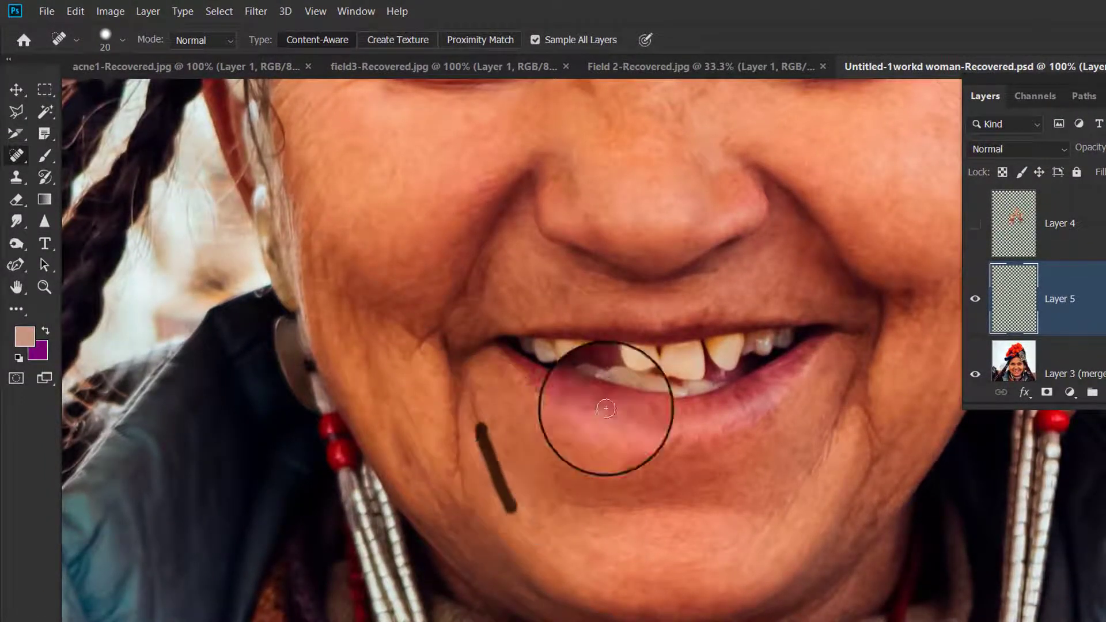
Try to remove the crease under the woman's left eye with the Spot Healing Brush enlarged to 60 px
{"action": "left_click_drag", "start_coordinate": [646, 316], "coordinate": [383, 621]}
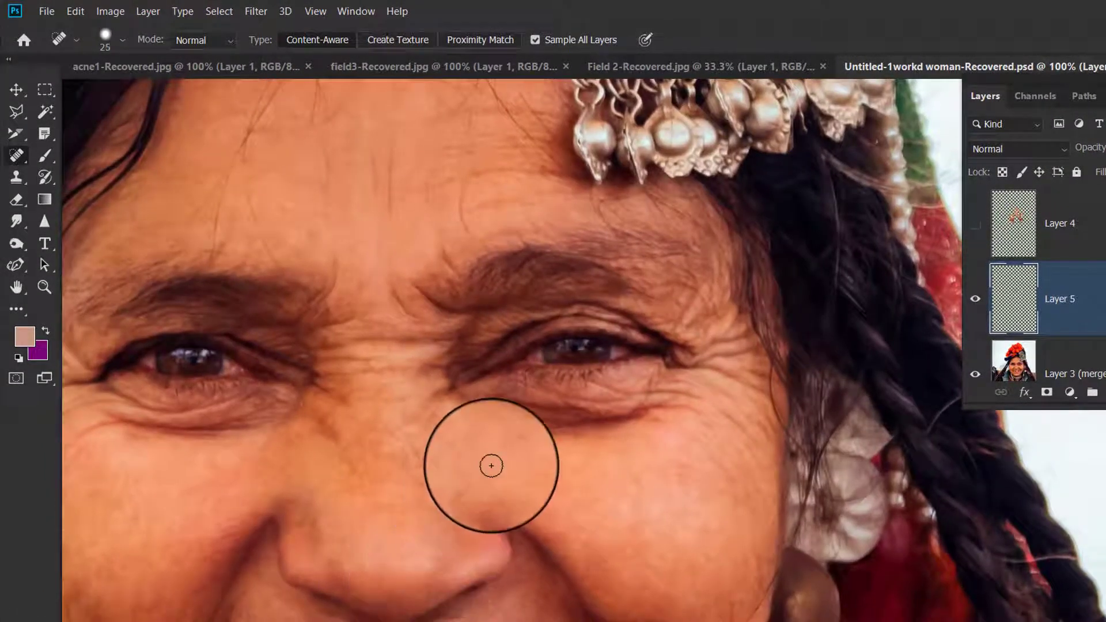
{"action": "key", "text": "bracketright"}
{"action": "key", "text": "bracketright"}
{"action": "key", "text": "bracketright"}
{"action": "key", "text": "bracketright"}
{"action": "left_click_drag", "start_coordinate": [492, 416], "coordinate": [680, 429]}
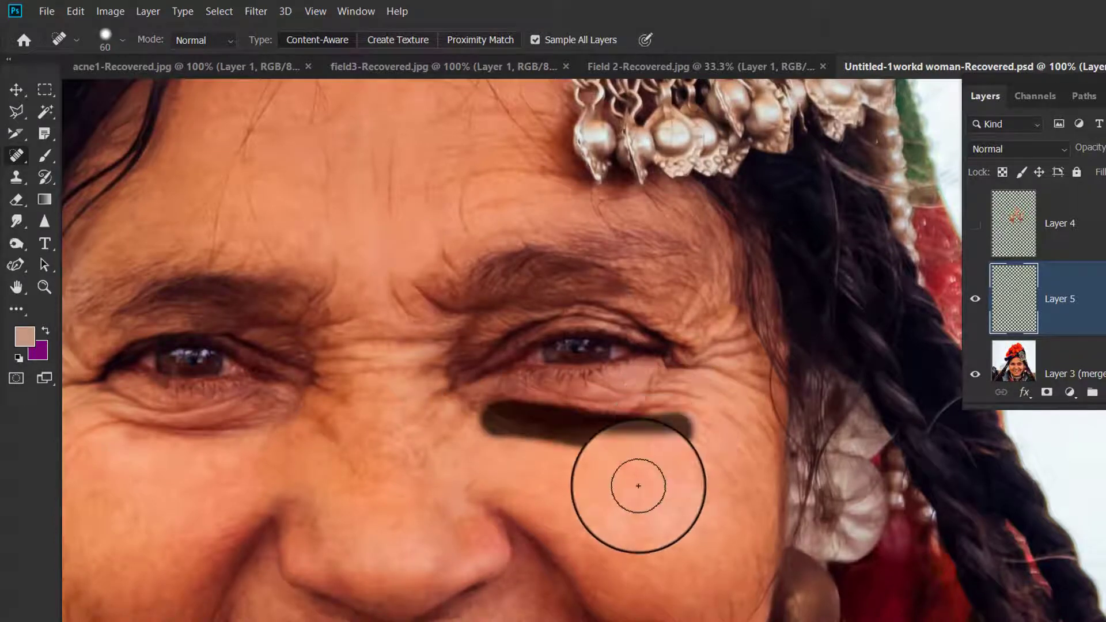
{"action": "mouse_move", "coordinate": [503, 409]}
{"action": "left_mouse_down"}
{"action": "mouse_move", "coordinate": [716, 399]}
{"action": "mouse_move", "coordinate": [522, 442]}
{"action": "left_mouse_up"}
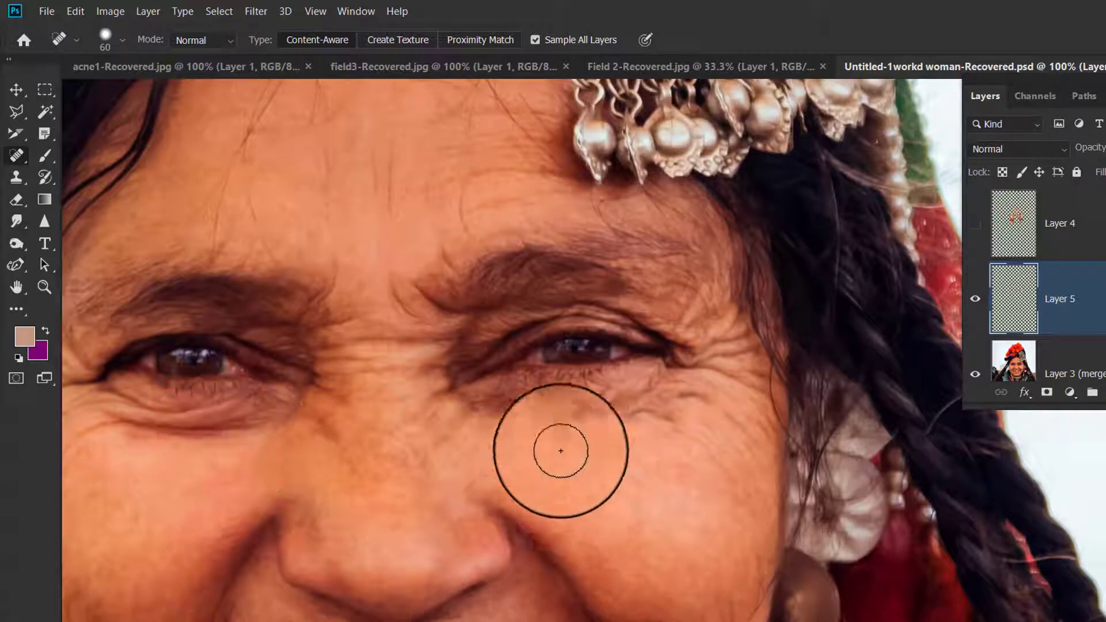
{"action": "mouse_move", "coordinate": [452, 411]}
{"action": "left_mouse_down"}
{"action": "mouse_move", "coordinate": [670, 427]}
{"action": "mouse_move", "coordinate": [679, 413]}
{"action": "left_mouse_up"}
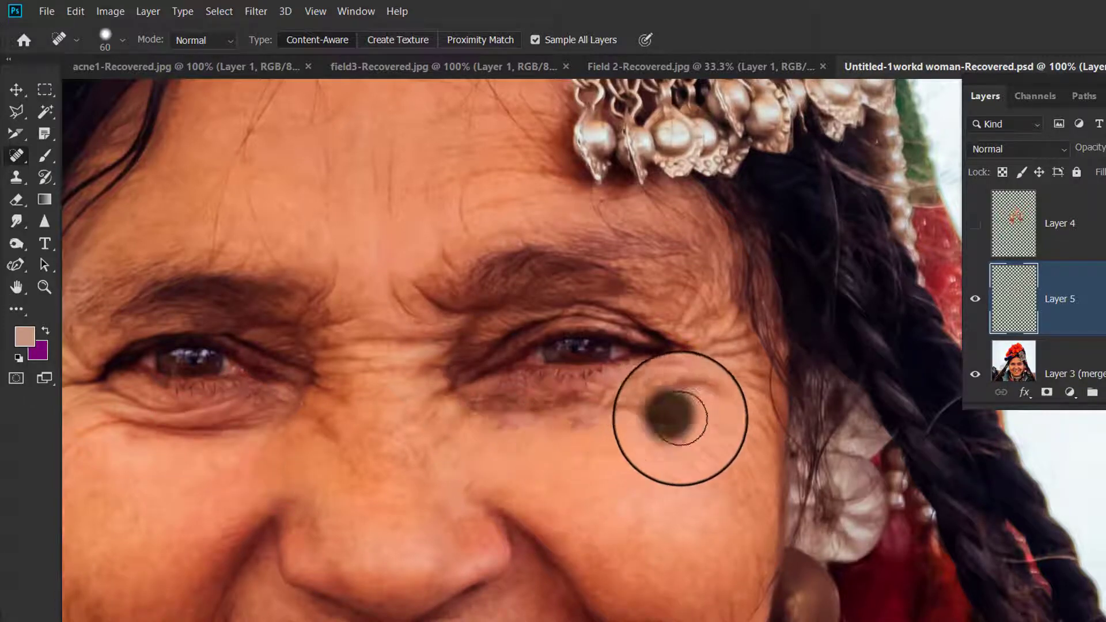
{"action": "mouse_move", "coordinate": [518, 321]}
{"action": "left_mouse_down"}
{"action": "mouse_move", "coordinate": [481, 318]}
{"action": "mouse_move", "coordinate": [494, 270]}
{"action": "mouse_move", "coordinate": [501, 280]}
{"action": "mouse_move", "coordinate": [513, 254]}
{"action": "left_mouse_up"}
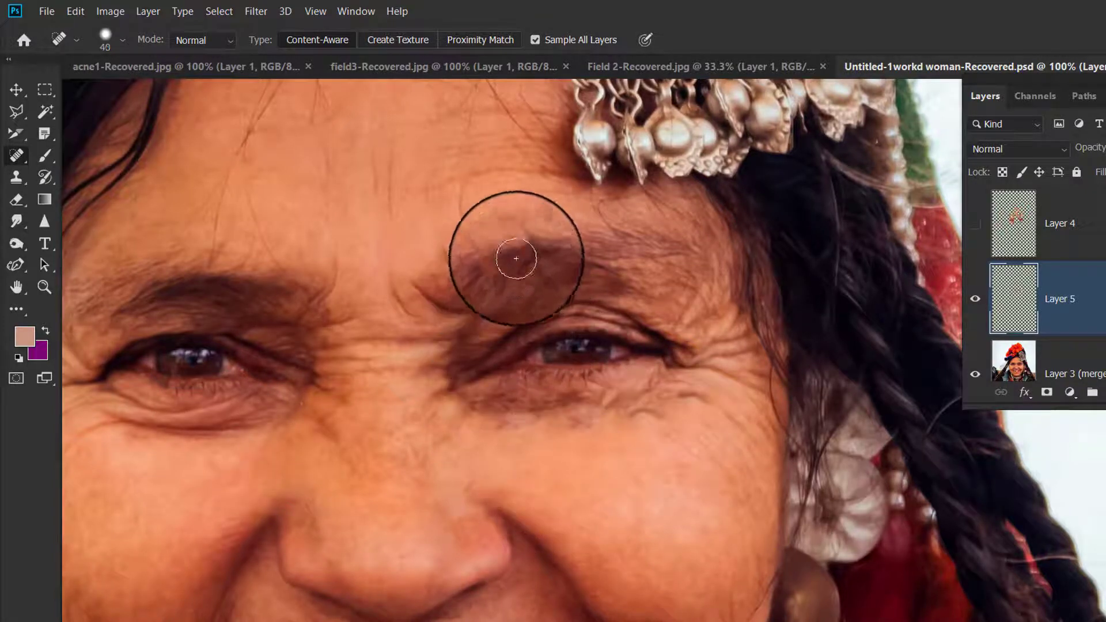
Try to remove the wrinkles at the outer corner of the woman's right eye with a 40 px Spot Healing Brush
{"action": "key", "text": "bracketleft"}
{"action": "key", "text": "bracketleft"}
{"action": "left_click_drag", "start_coordinate": [383, 345], "coordinate": [498, 253]}
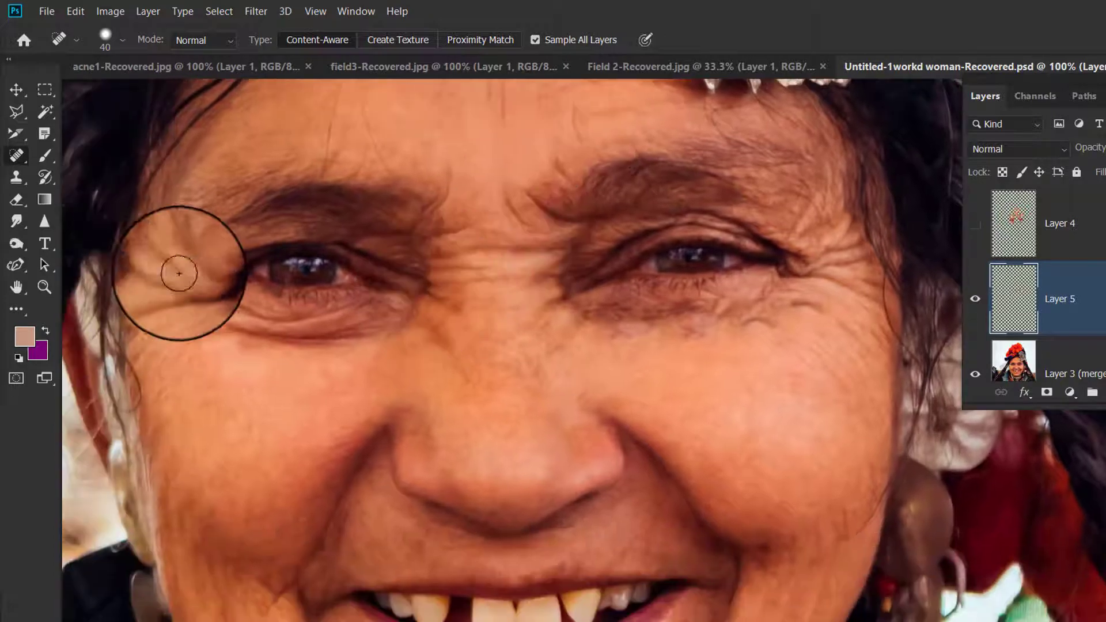
{"action": "left_click_drag", "start_coordinate": [185, 237], "coordinate": [205, 271]}
{"action": "left_click_drag", "start_coordinate": [471, 380], "coordinate": [297, 443]}
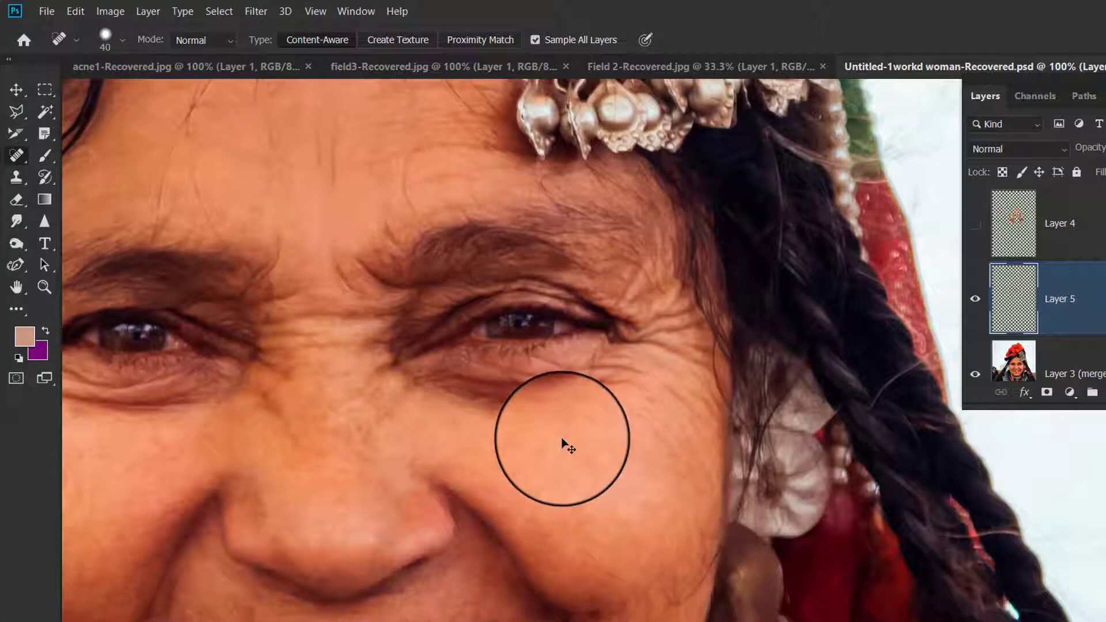
Switch to the Healing Brush at 60 px, sample clean cheek skin and paint over the crease under the woman's left eye
{"action": "right_click", "coordinate": [15, 158]}
{"action": "left_click", "coordinate": [68, 171]}
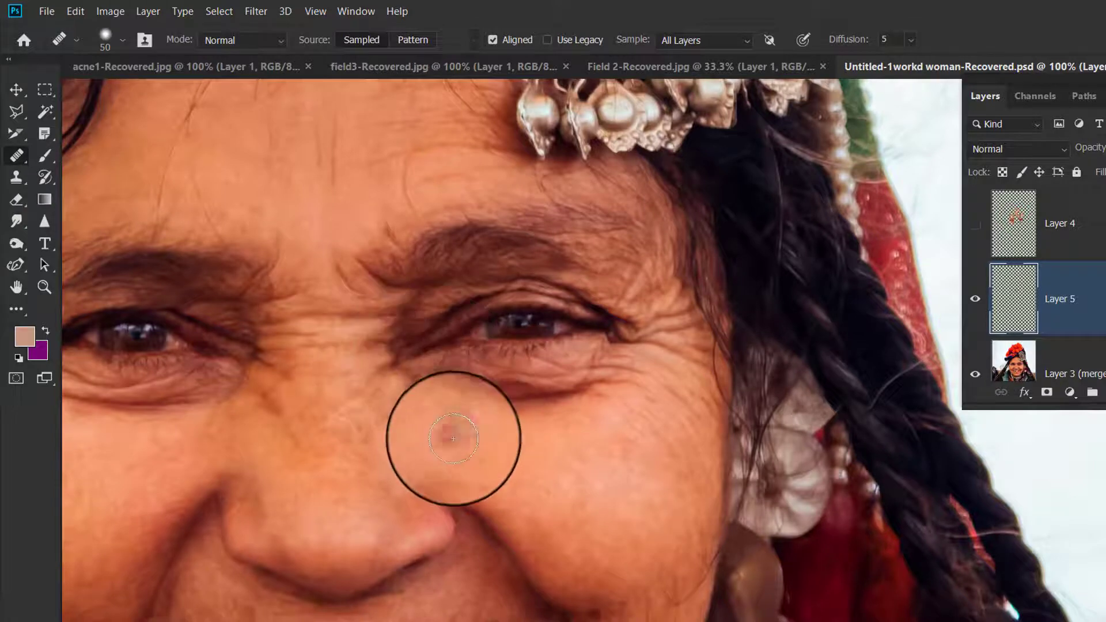
{"action": "left_click", "coordinate": [503, 447], "text": "alt"}
{"action": "key", "text": "]"}
{"action": "mouse_move", "coordinate": [459, 395]}
{"action": "left_mouse_down"}
{"action": "mouse_move", "coordinate": [551, 394]}
{"action": "mouse_move", "coordinate": [586, 374]}
{"action": "mouse_move", "coordinate": [433, 390]}
{"action": "mouse_move", "coordinate": [502, 378]}
{"action": "mouse_move", "coordinate": [557, 387]}
{"action": "mouse_move", "coordinate": [628, 365]}
{"action": "mouse_move", "coordinate": [608, 364]}
{"action": "mouse_move", "coordinate": [608, 405]}
{"action": "mouse_move", "coordinate": [586, 417]}
{"action": "mouse_move", "coordinate": [481, 417]}
{"action": "left_mouse_up"}
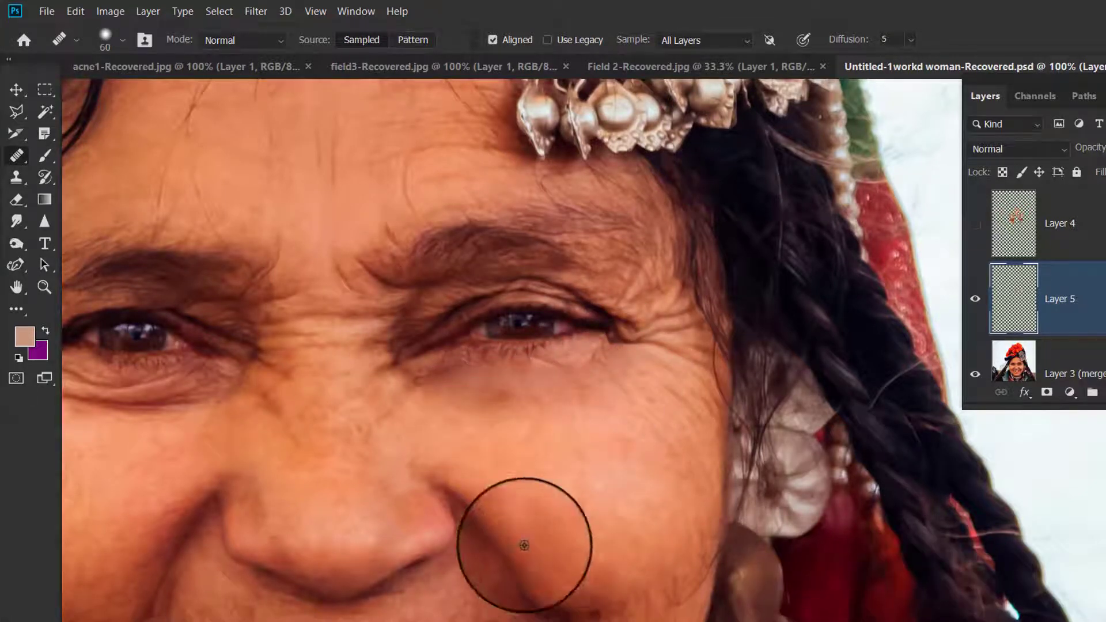
{"action": "left_click", "coordinate": [459, 461], "text": "alt"}
{"action": "mouse_move", "coordinate": [493, 403]}
{"action": "left_mouse_down"}
{"action": "mouse_move", "coordinate": [543, 414]}
{"action": "mouse_move", "coordinate": [417, 385]}
{"action": "mouse_move", "coordinate": [458, 389]}
{"action": "mouse_move", "coordinate": [547, 445]}
{"action": "mouse_move", "coordinate": [629, 428]}
{"action": "left_mouse_up"}
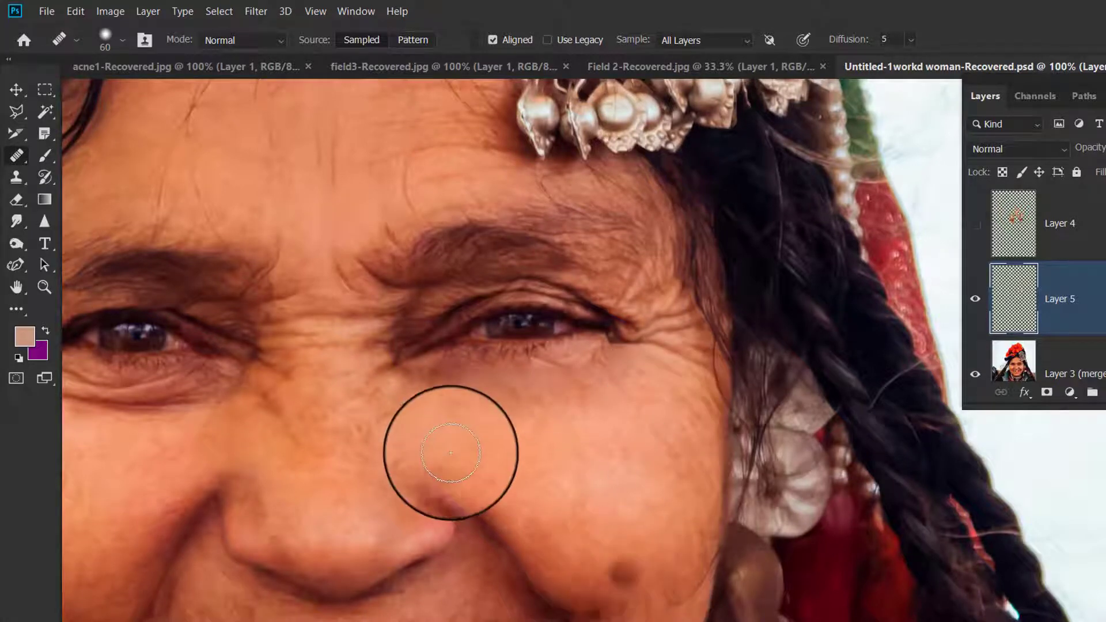
Sample smooth skin on the woman's right cheek and paint it over the creases lower on that cheek
{"action": "left_click_drag", "start_coordinate": [304, 437], "coordinate": [445, 302]}
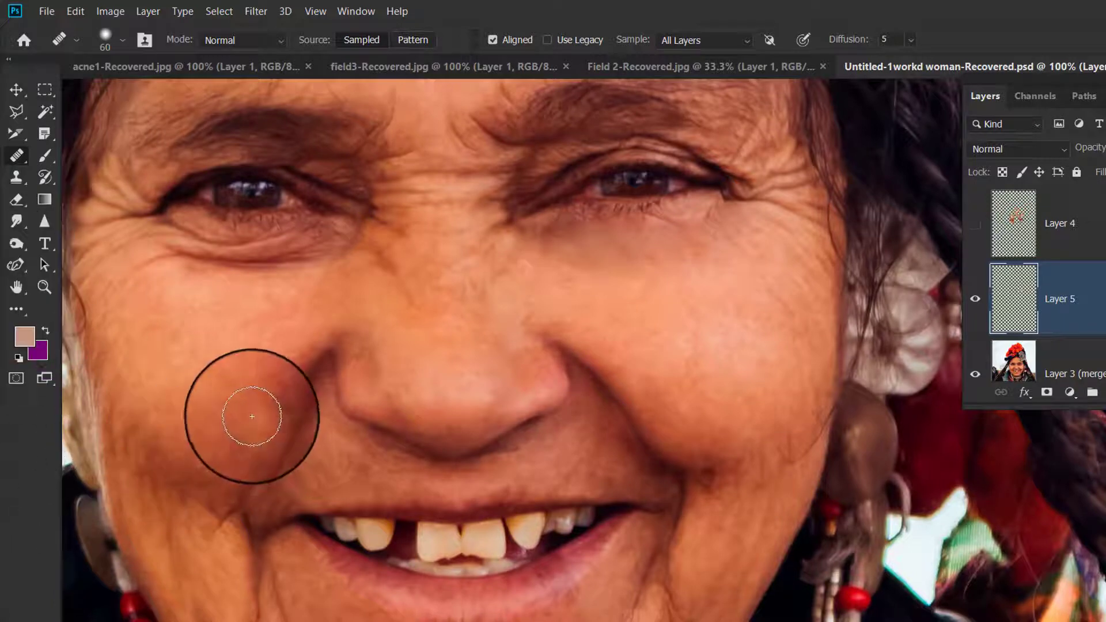
{"action": "left_click", "coordinate": [197, 344], "text": "alt"}
{"action": "mouse_move", "coordinate": [175, 471]}
{"action": "left_mouse_down"}
{"action": "mouse_move", "coordinate": [165, 520]}
{"action": "mouse_move", "coordinate": [183, 576]}
{"action": "left_mouse_up"}
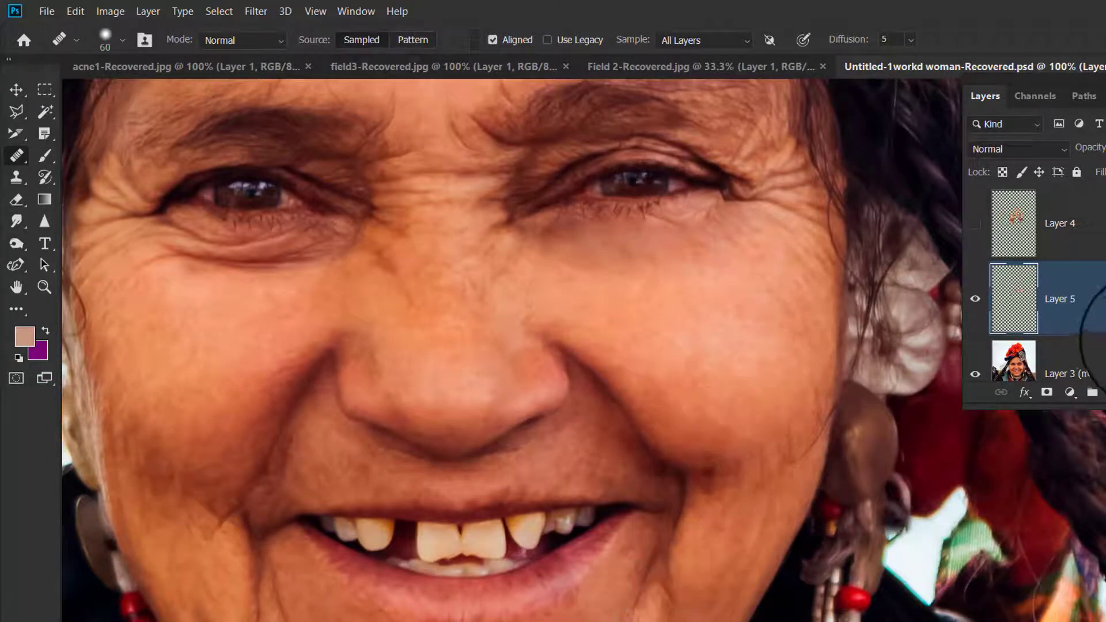
Hide Layer 5, show the retouched Layer 4 and make Layer 4 the active layer
{"action": "left_click", "coordinate": [975, 224]}
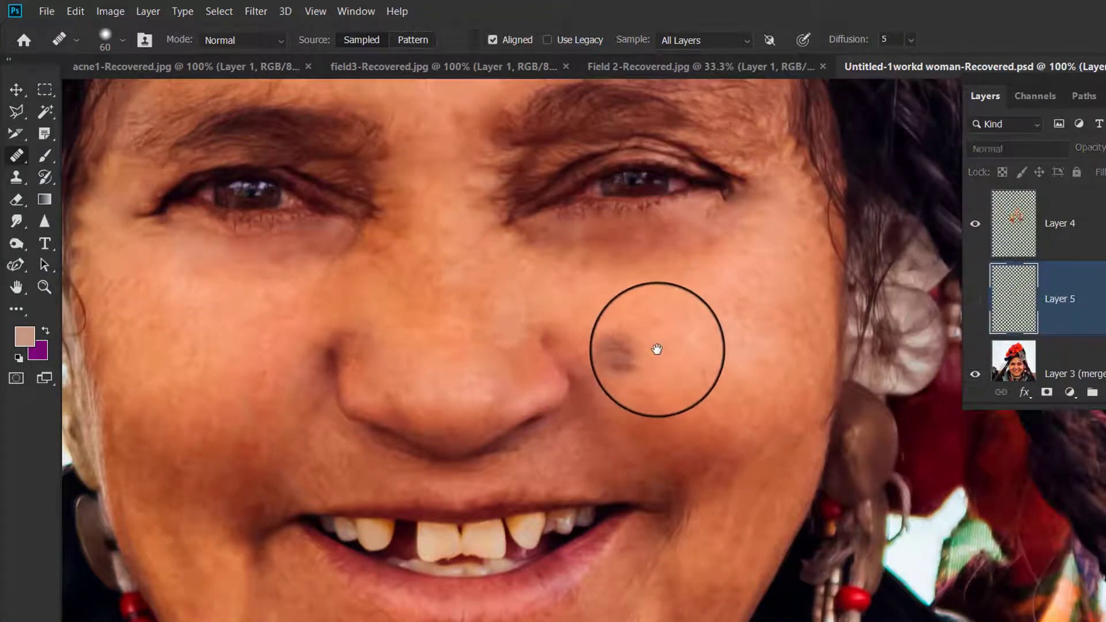
{"action": "left_click_drag", "start_coordinate": [656, 348], "coordinate": [659, 383]}
{"action": "scroll", "coordinate": [658, 383], "scroll_direction": "down", "scroll_amount": 1}
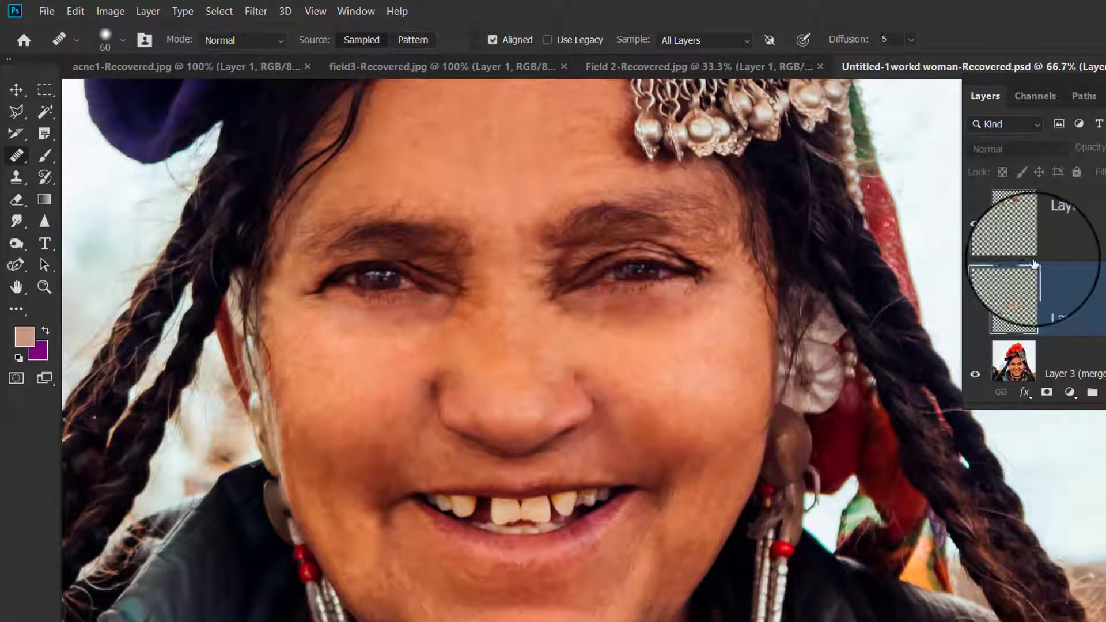
{"action": "left_click", "coordinate": [1097, 227]}
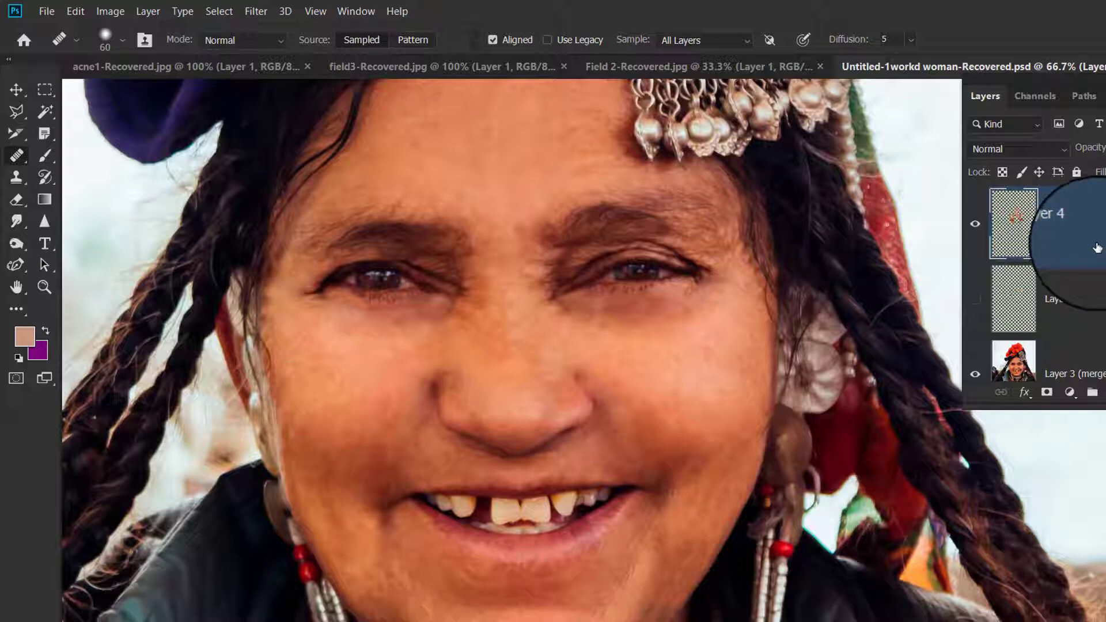
Compare the face with and without the wrinkle retouching by toggling Layer 4, leaving it visible
{"action": "left_click", "coordinate": [976, 226]}
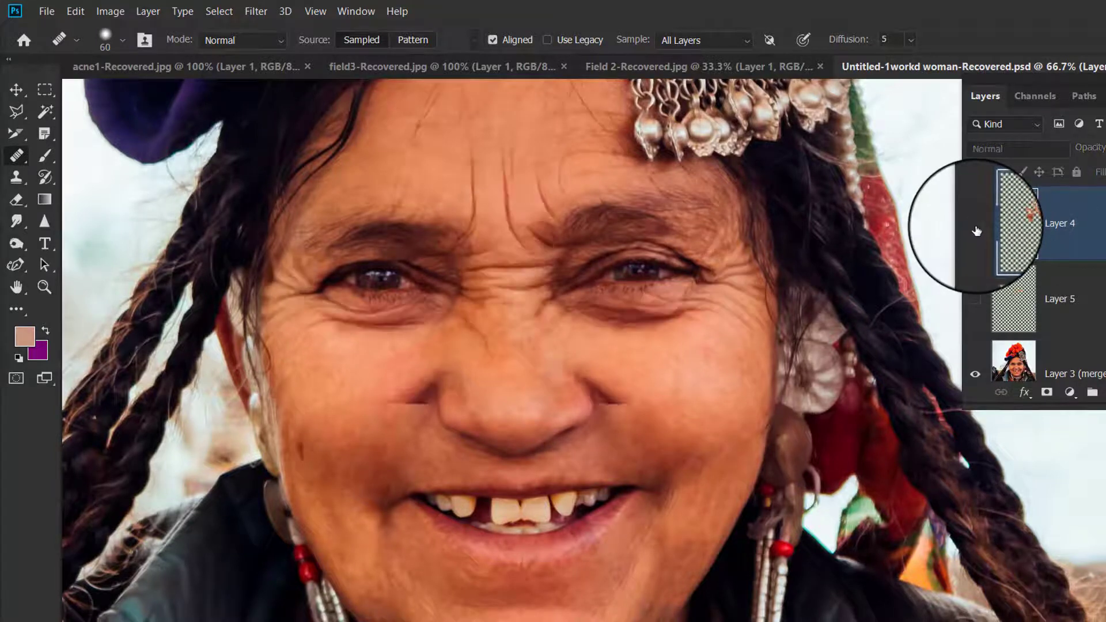
{"action": "left_click", "coordinate": [976, 228]}
{"action": "left_click", "coordinate": [975, 228]}
{"action": "left_click", "coordinate": [975, 228]}
{"action": "left_click", "coordinate": [976, 229]}
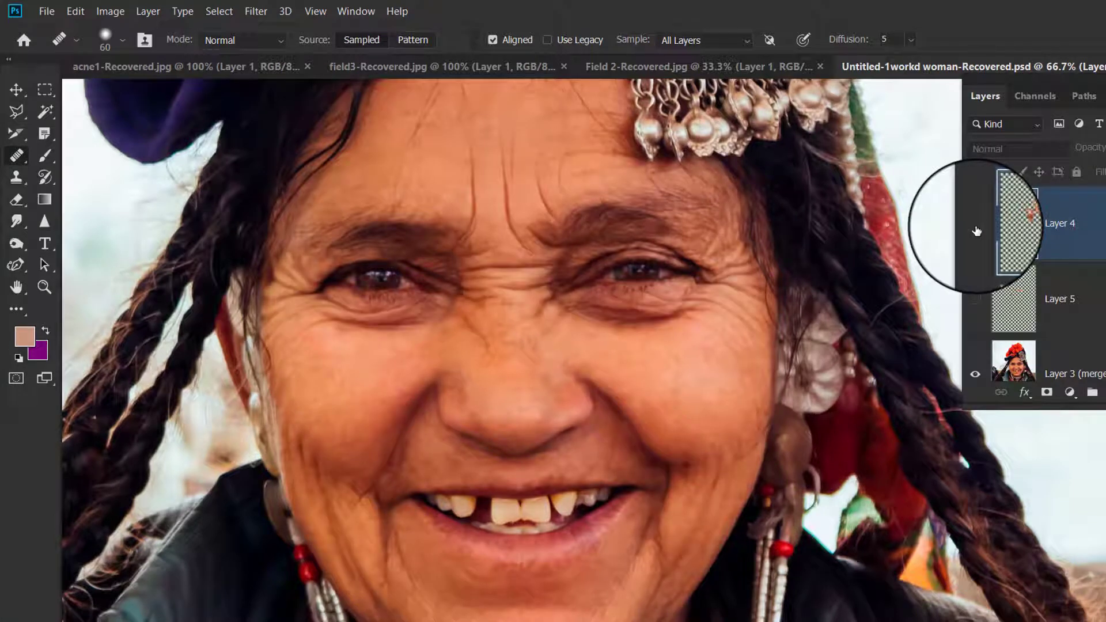
{"action": "left_click", "coordinate": [976, 228]}
{"action": "left_click", "coordinate": [976, 228]}
{"action": "left_click", "coordinate": [975, 228]}
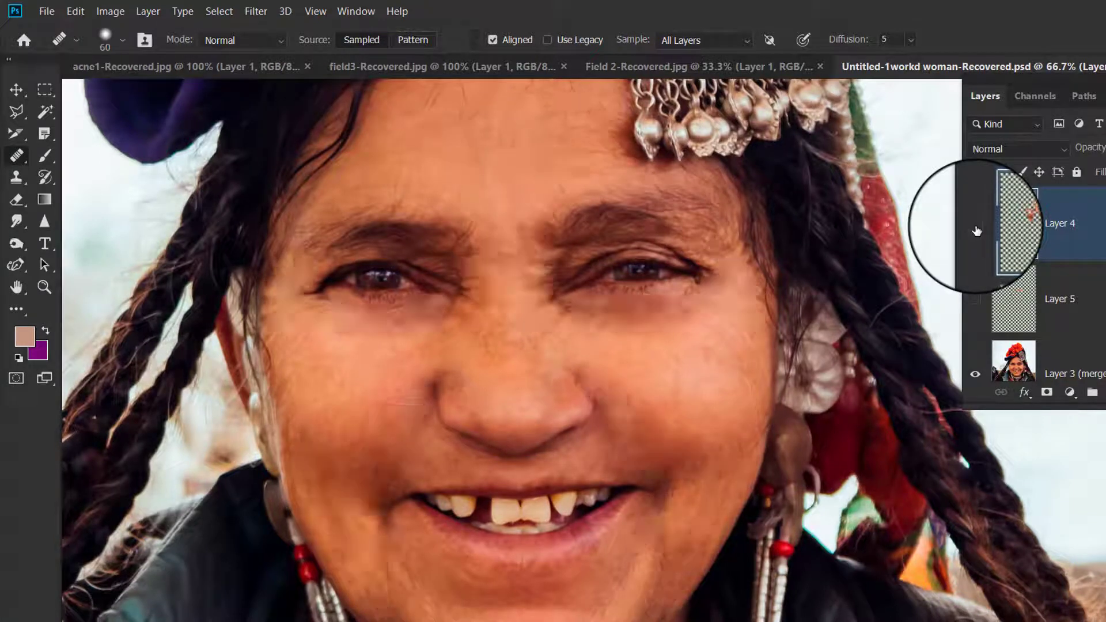
{"action": "left_click", "coordinate": [976, 229]}
{"action": "left_click", "coordinate": [976, 230]}
{"action": "left_click", "coordinate": [978, 230]}
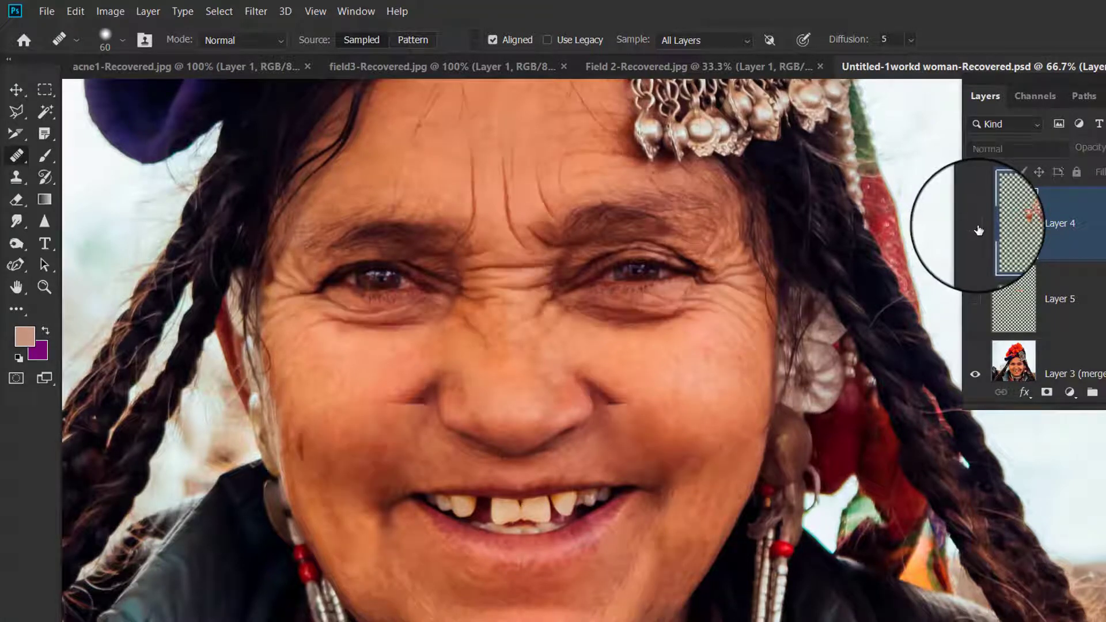
{"action": "left_click", "coordinate": [978, 230]}
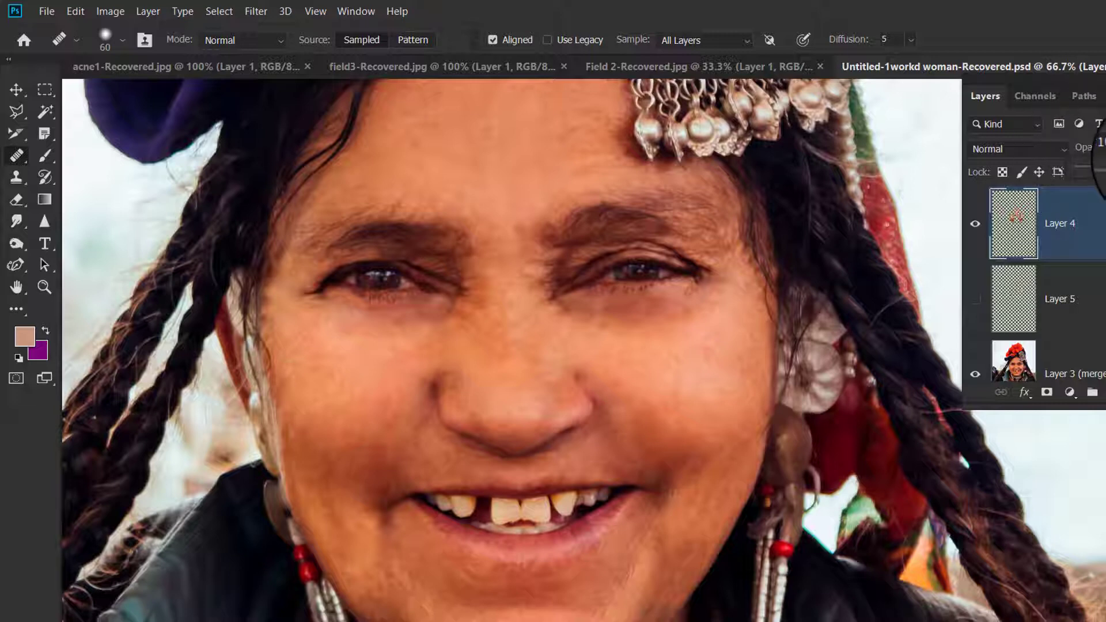
Lower the opacity of Layer 4 so that some of the natural wrinkles blend back into the face
{"action": "mouse_move", "coordinate": [1105, 170]}
{"action": "left_mouse_down"}
{"action": "mouse_move", "coordinate": [1074, 177]}
{"action": "mouse_move", "coordinate": [1104, 171]}
{"action": "left_mouse_up"}
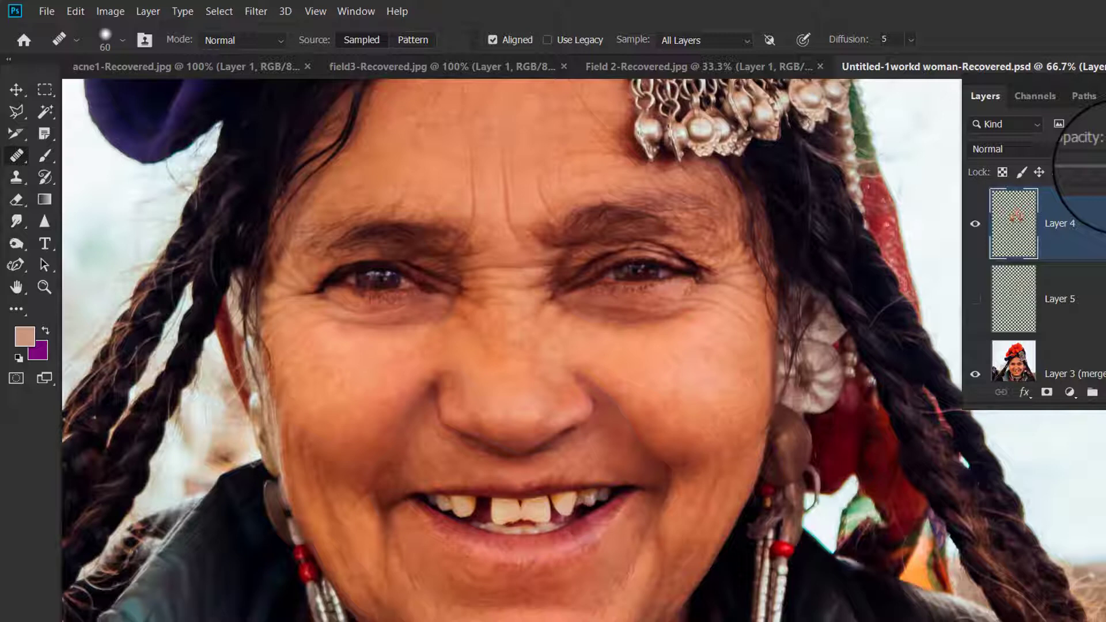
{"action": "mouse_move", "coordinate": [1083, 167]}
{"action": "left_mouse_down"}
{"action": "mouse_move", "coordinate": [1105, 170]}
{"action": "mouse_move", "coordinate": [1094, 172]}
{"action": "left_mouse_up"}
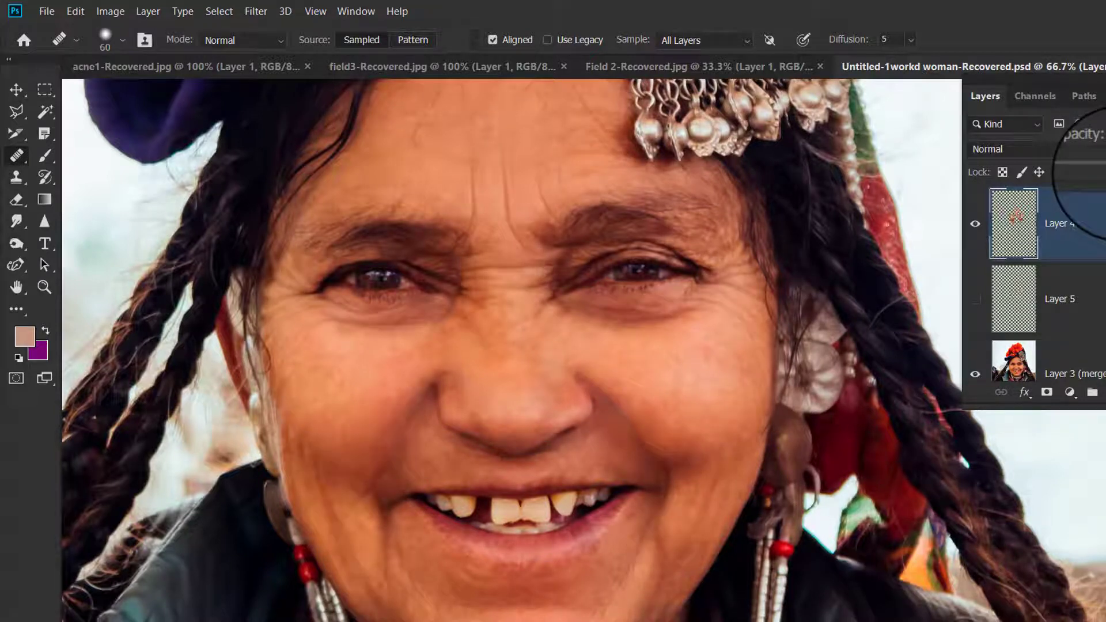